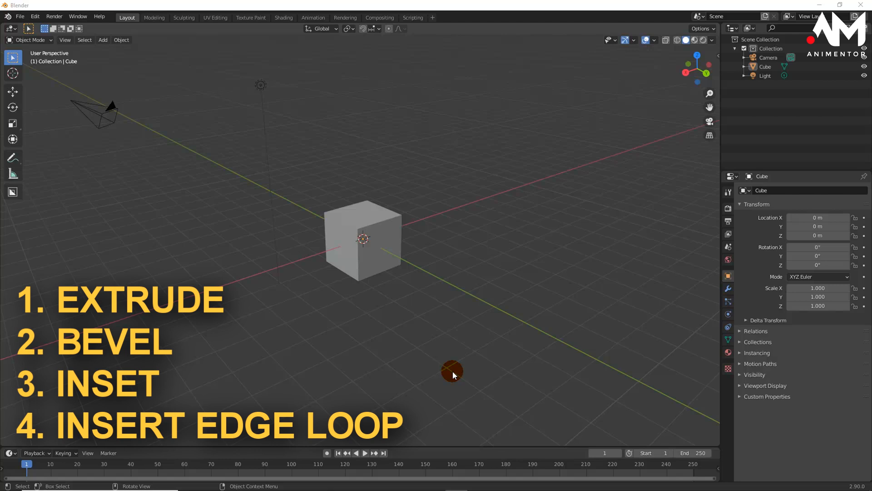
Select the default cube in the viewport.
middle_click_drag(432, 337, 350, 237)
scroll(410, 332, "up", 2)
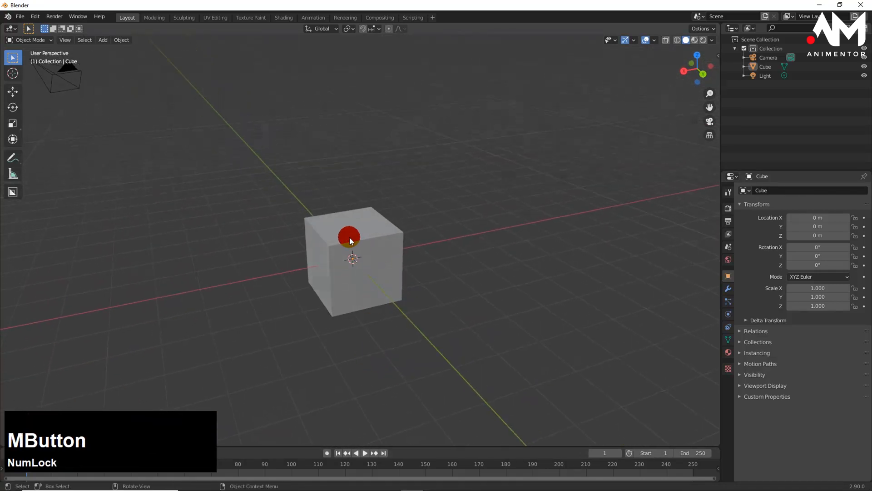
middle_click_drag(350, 280, 358, 294)
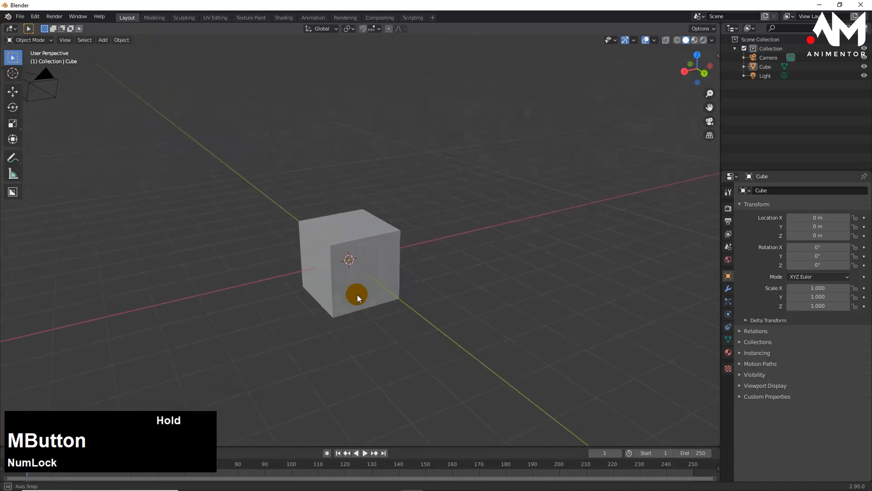
left_click(350, 231)
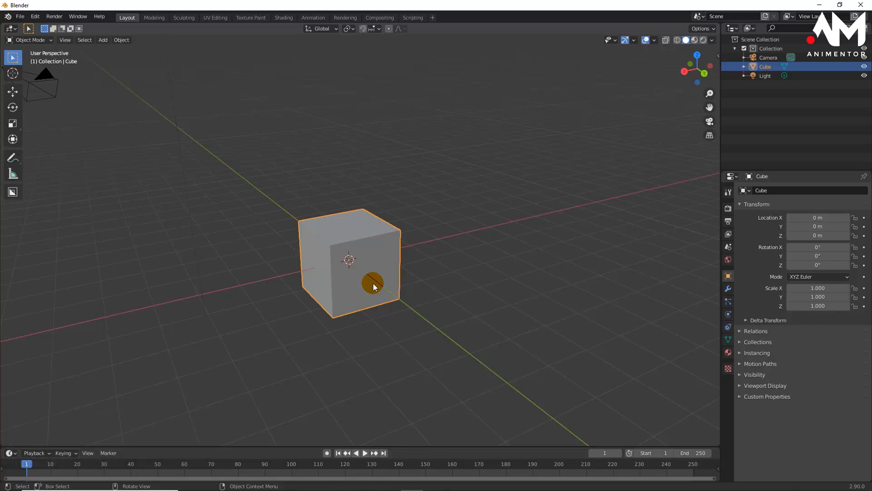
middle_click_drag(373, 283, 401, 295)
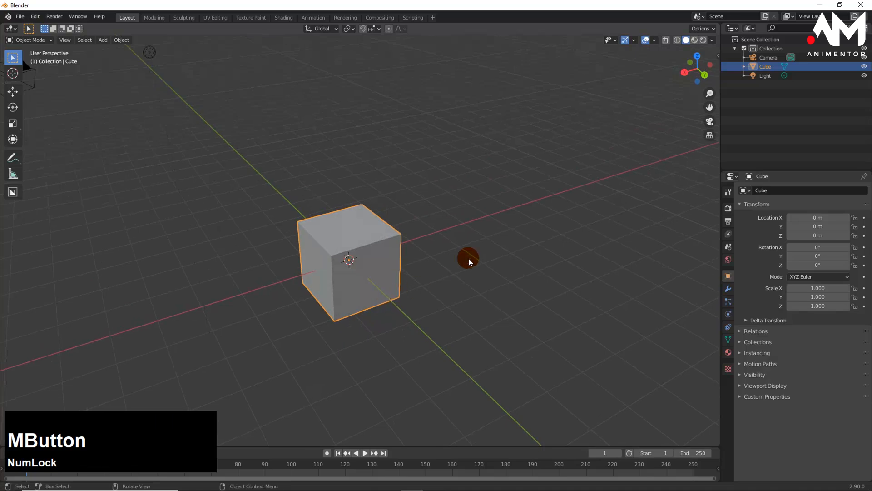
key("shift+a")
mouse_move(466, 252)
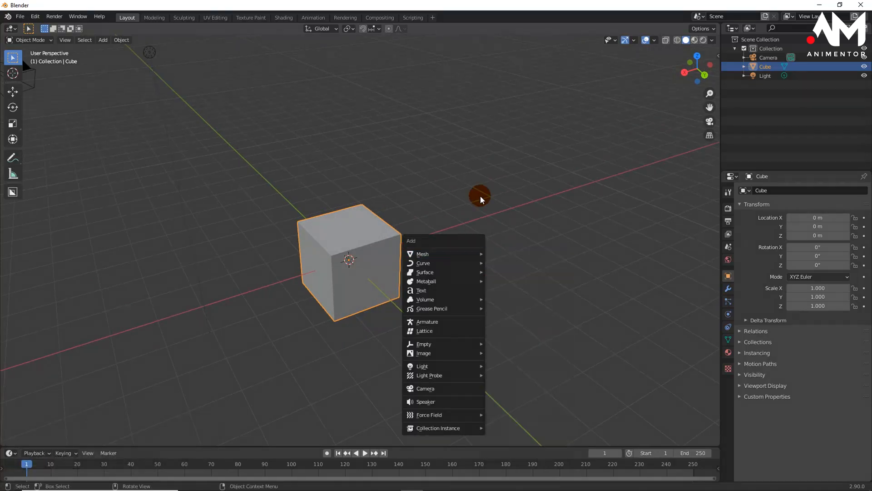
left_click(464, 255)
Enter Edit Mode on the cube with face selection and select its two opposite end faces along the X axis.
middle_click_drag(463, 254, 350, 301)
key("Tab")
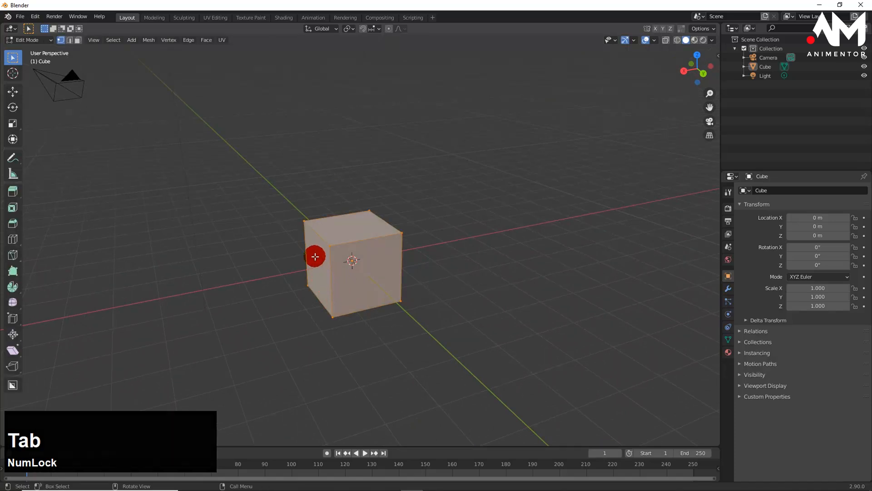
key("3")
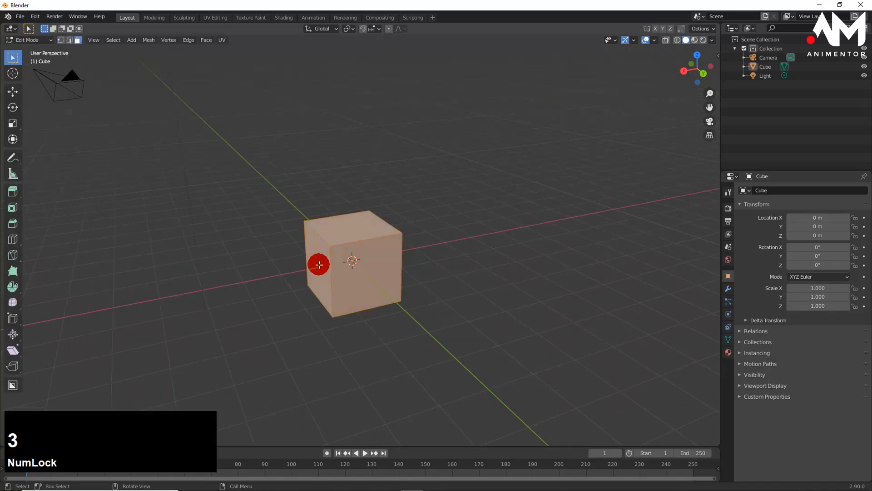
left_click(316, 257)
middle_click_drag(317, 260, 302, 292)
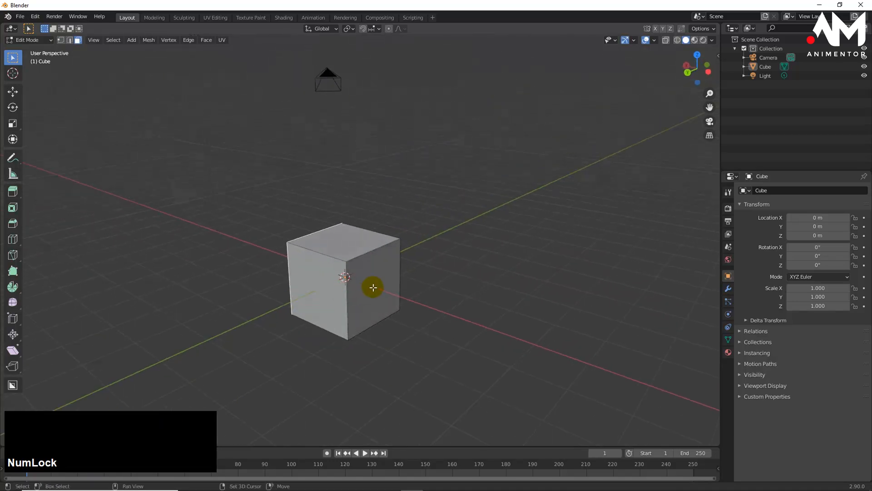
middle_click_drag(373, 287, 411, 314)
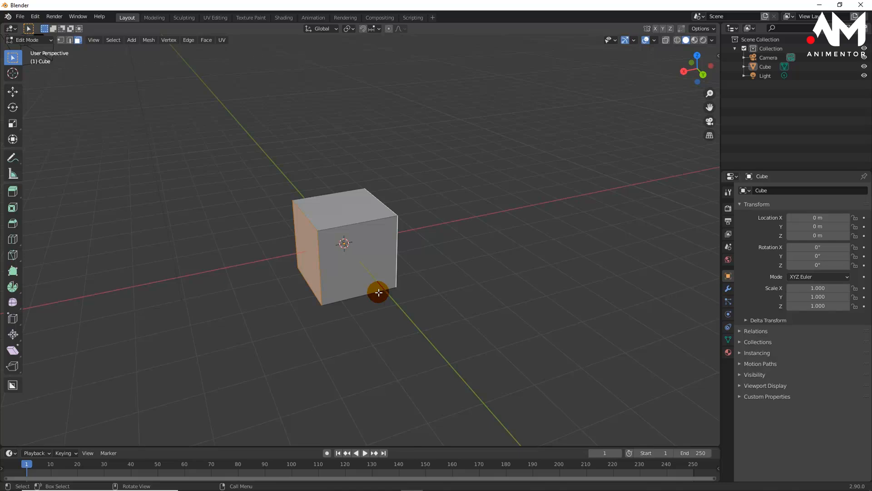
key("s")
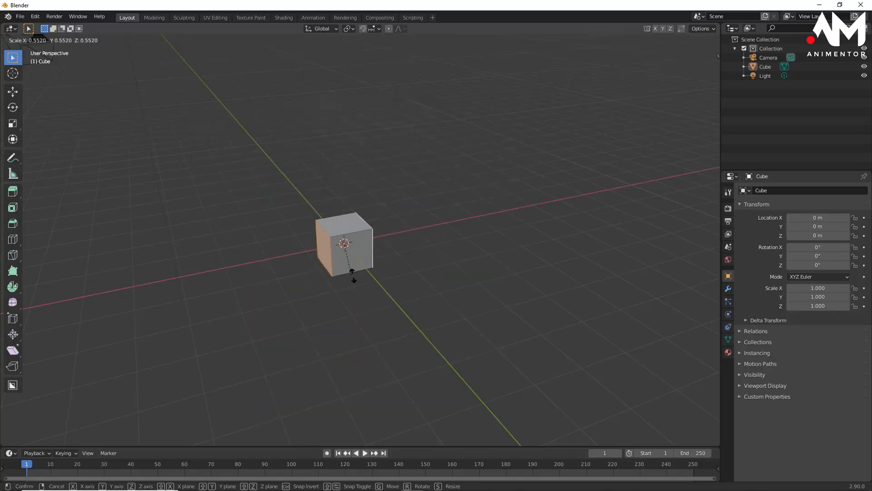
right_click(404, 279)
mouse_move(359, 291)
middle_mouse_down()
mouse_move(353, 300)
mouse_move(327, 298)
mouse_move(364, 297)
middle_mouse_up()
key("s")
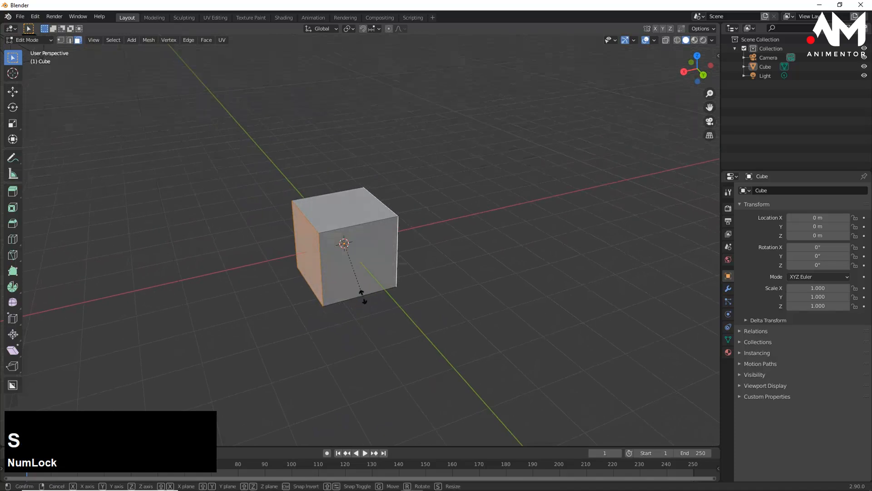
key("2")
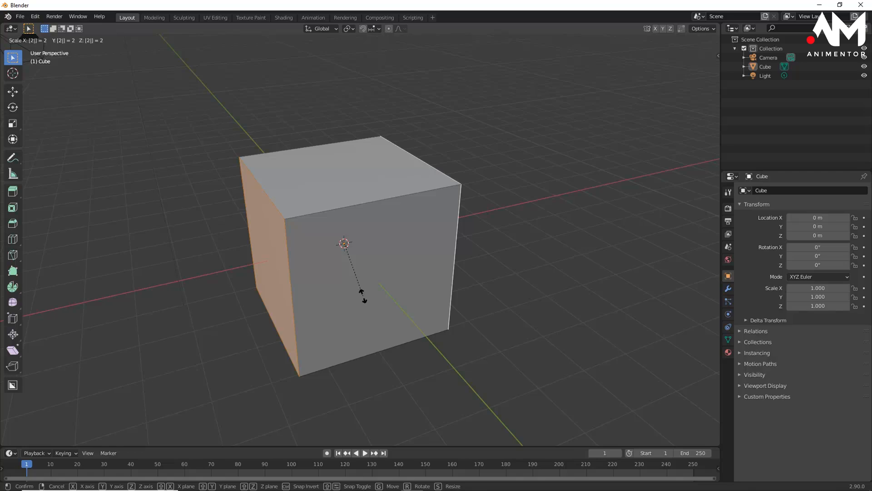
right_click(363, 296)
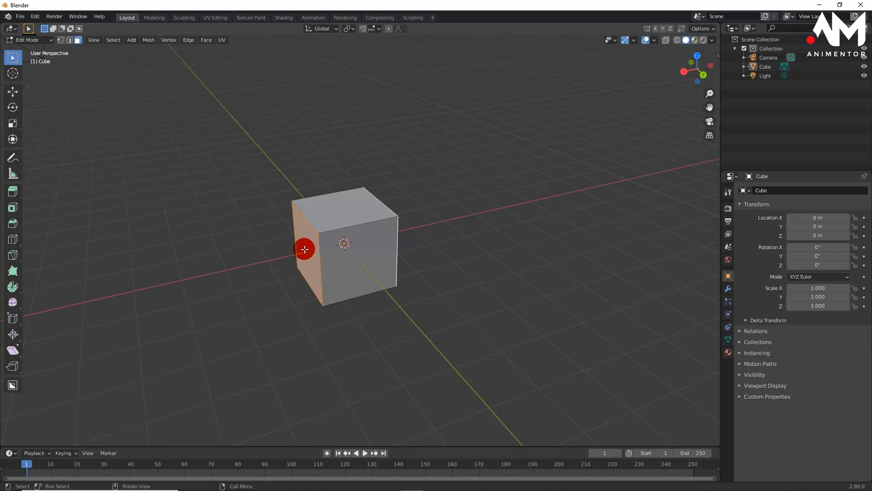
mouse_move(367, 284)
middle_mouse_down()
mouse_move(329, 288)
mouse_move(382, 290)
middle_mouse_up()
key("s")
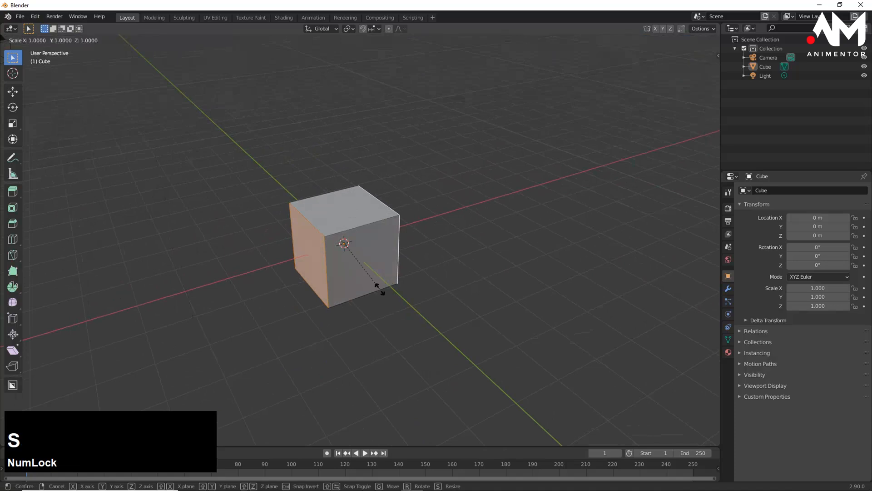
key("x")
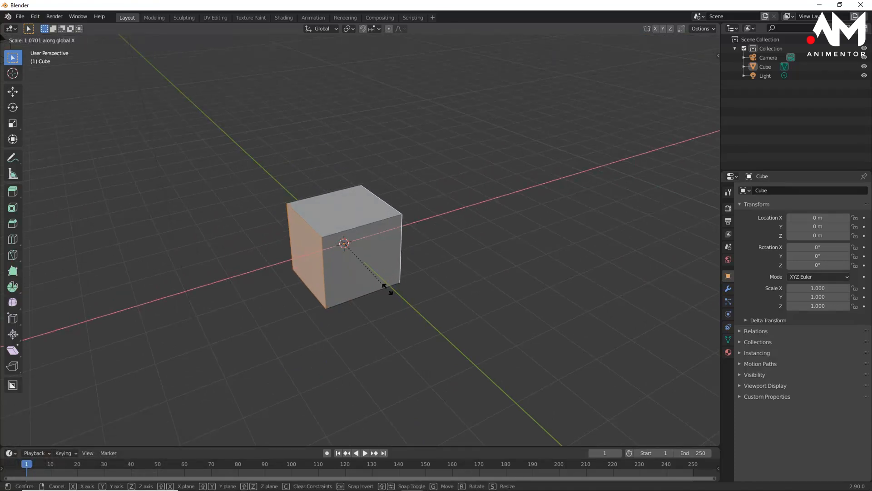
right_click(370, 283)
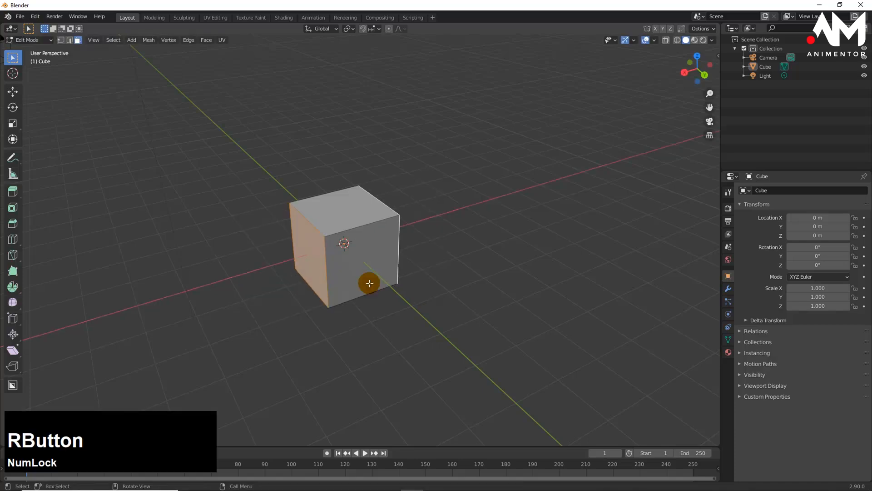
Scale the two selected end faces by 2 along the X axis to stretch the cube into a box.
key("s")
key("x")
key("2")
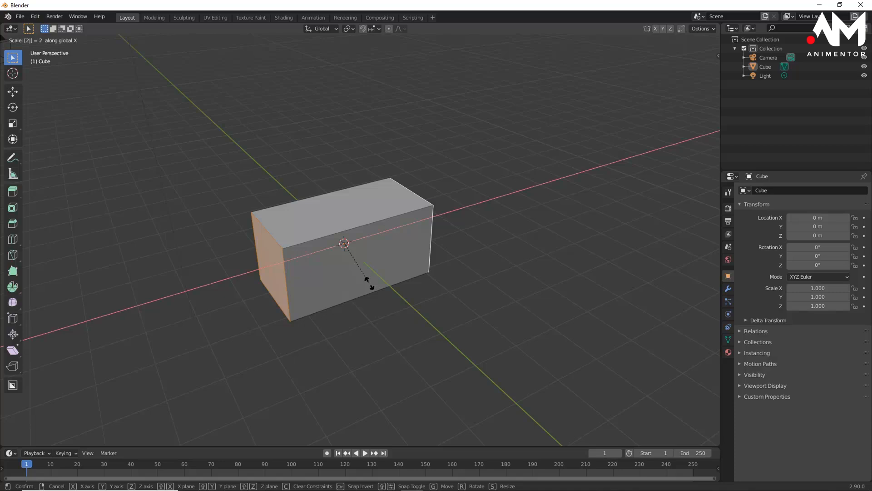
left_click(369, 284)
Select the box's top face in face selection mode and inset it with a thickness of about 0.14 m.
middle_click_drag(370, 284, 369, 312)
middle_click_drag(368, 312, 363, 312)
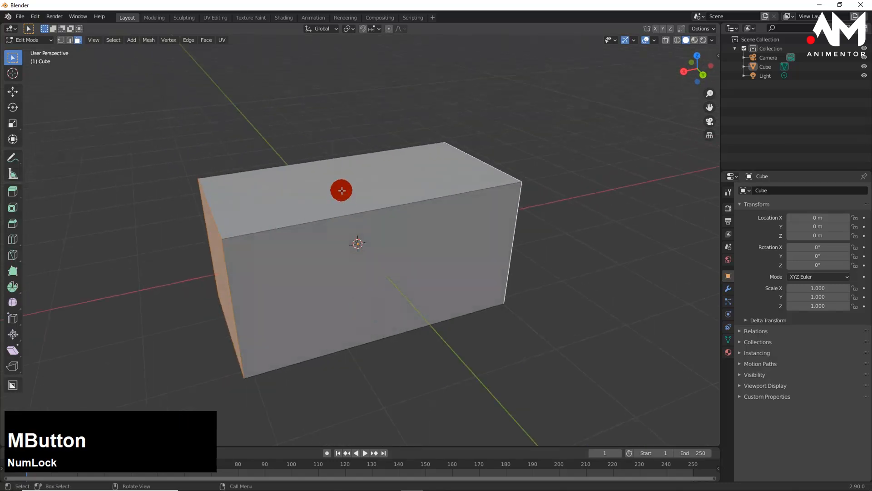
left_click(342, 191)
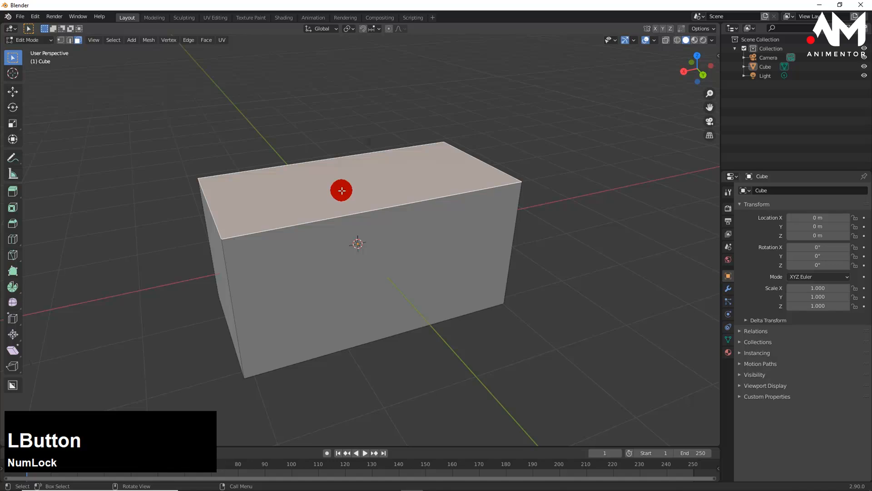
mouse_move(342, 190)
middle_mouse_down()
mouse_move(331, 184)
mouse_move(334, 193)
middle_mouse_up()
left_click(78, 41)
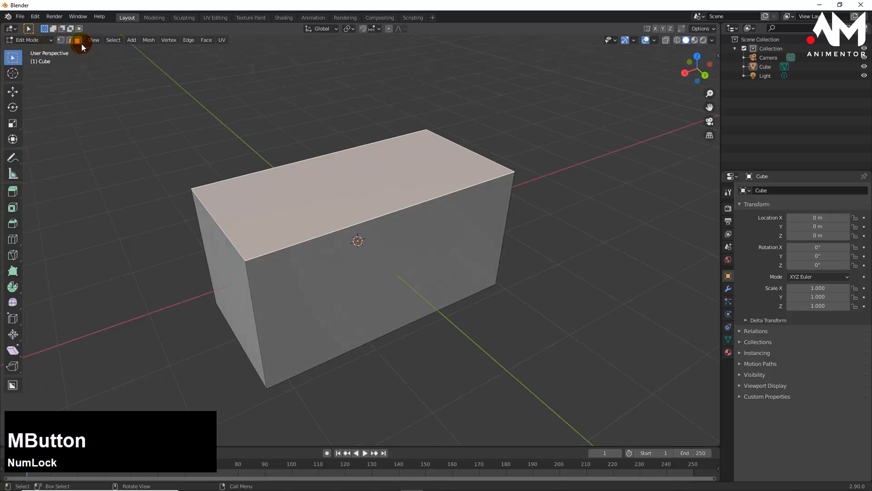
mouse_move(273, 165)
middle_mouse_down()
mouse_move(296, 199)
mouse_move(306, 191)
mouse_move(327, 195)
mouse_move(327, 205)
mouse_move(342, 200)
middle_mouse_up()
key("i")
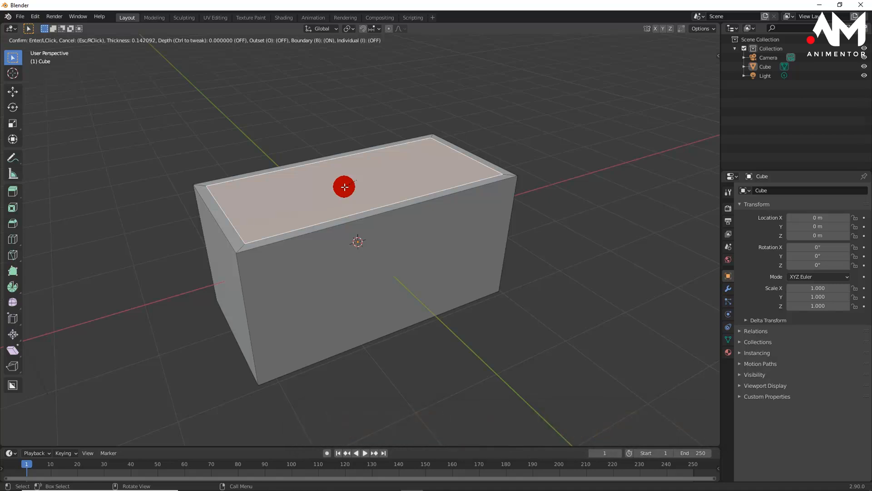
left_click(344, 187)
In edge selection mode, select the two short inner edges of the inset and scale them outward along X by about 1.01.
middle_click_drag(383, 214, 360, 224)
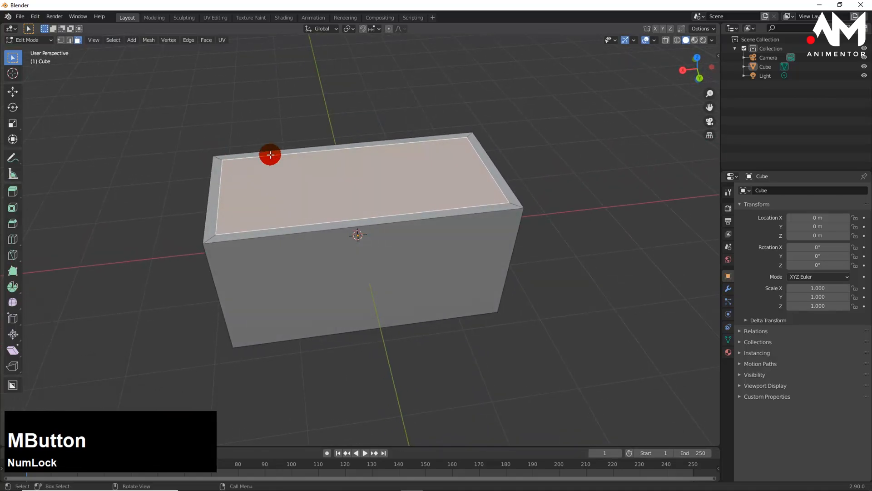
mouse_move(284, 192)
middle_mouse_down()
mouse_move(296, 205)
mouse_move(292, 192)
middle_mouse_up()
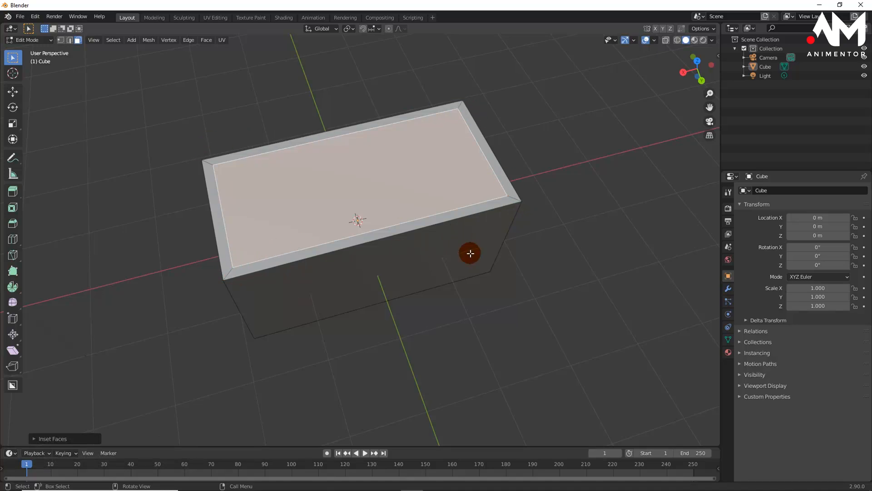
right_click(219, 195)
left_click(218, 182)
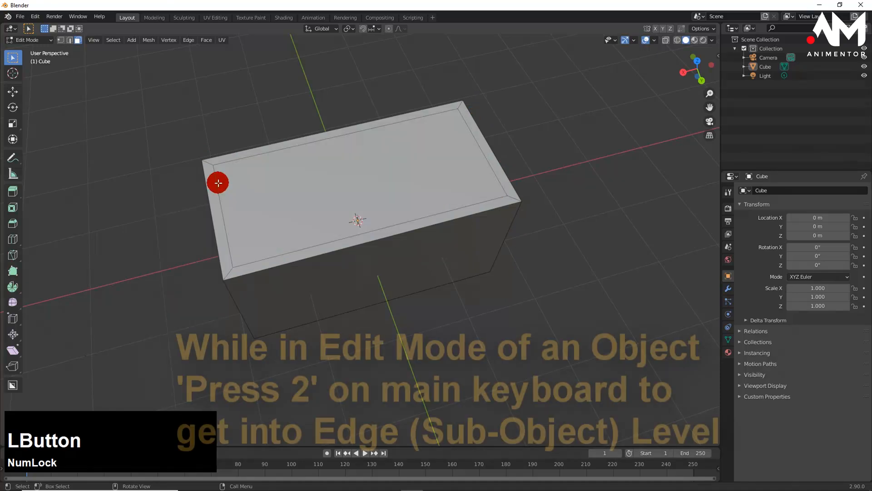
key("2")
left_click(220, 189)
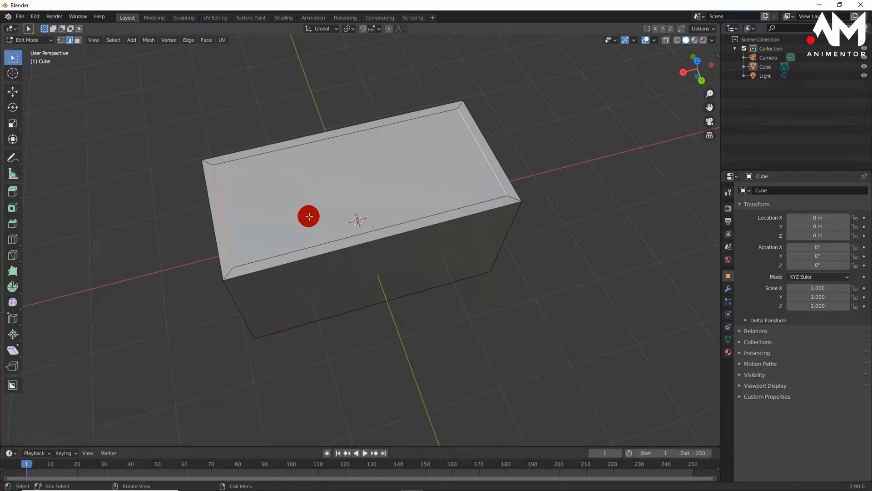
key("s")
key("x")
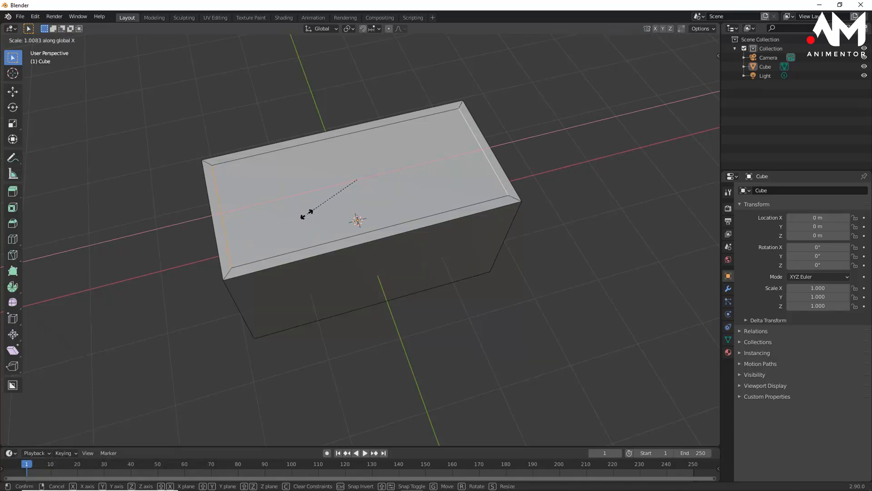
left_click(307, 213)
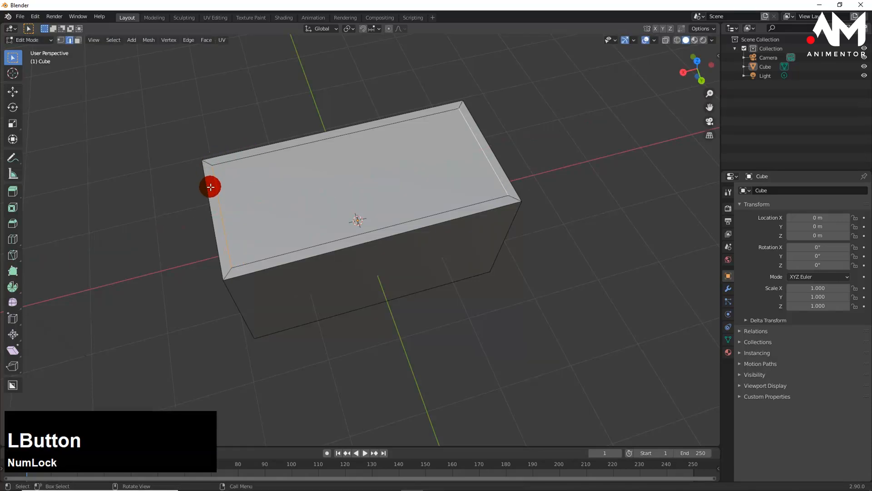
Select the inner top face in face selection mode and extrude it downward to hollow out the box, leaving a floor.
middle_click_drag(446, 211, 402, 190)
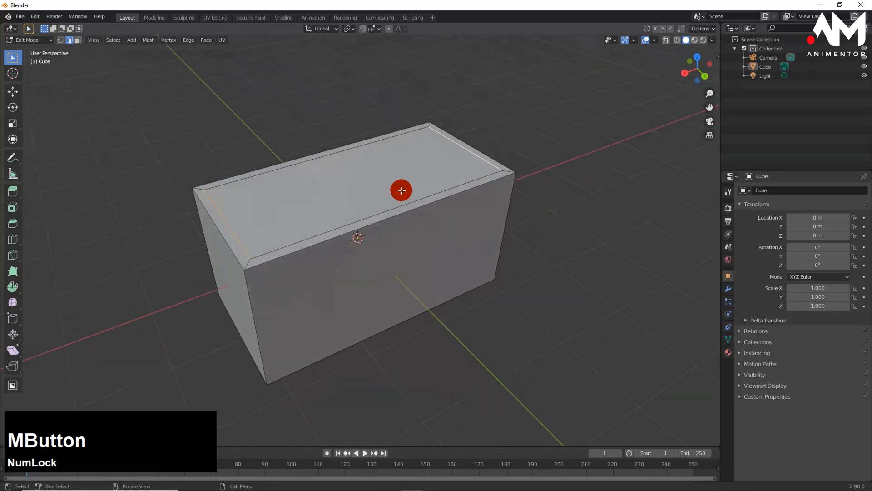
key("3")
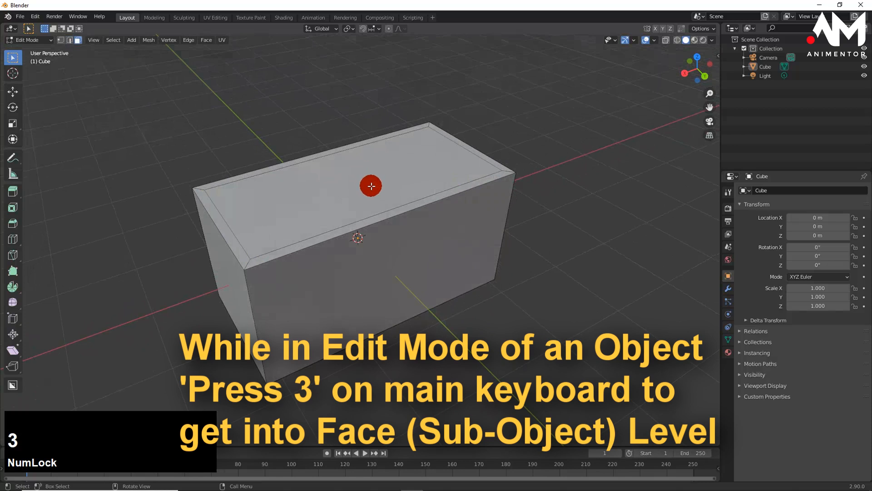
left_click(359, 189)
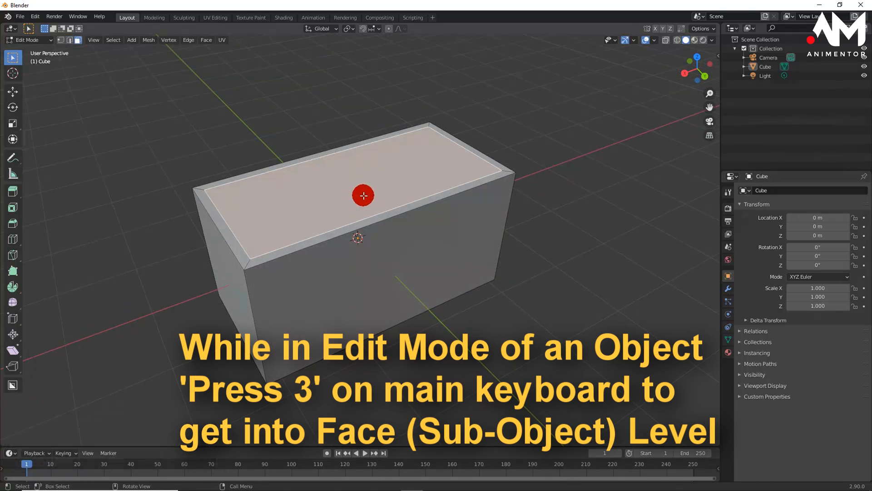
key("e")
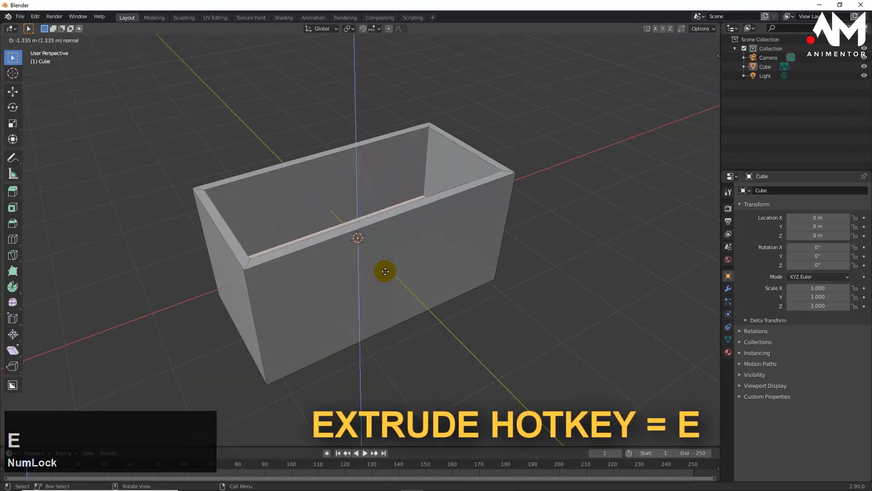
left_click(390, 283)
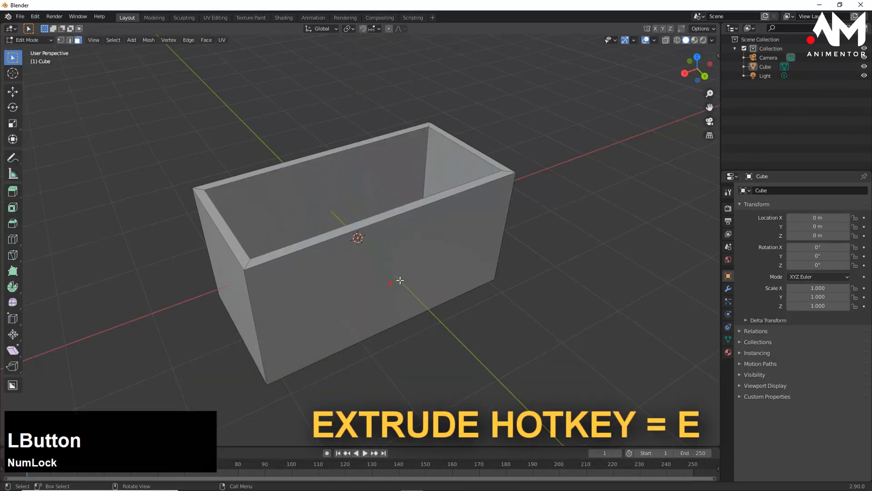
Show the hollow box in wireframe shading and turn off X-ray.
middle_click_drag(390, 284, 407, 247)
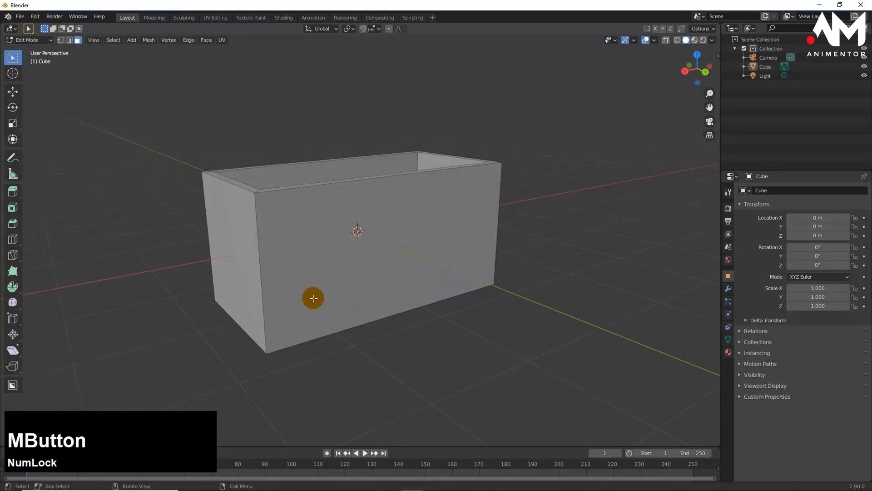
mouse_move(339, 284)
middle_mouse_down()
mouse_move(350, 295)
mouse_move(372, 260)
mouse_move(352, 274)
mouse_move(364, 275)
mouse_move(384, 316)
middle_mouse_up()
key("z")
scroll(383, 315, "up", 1)
middle_click_drag(384, 261, 384, 261)
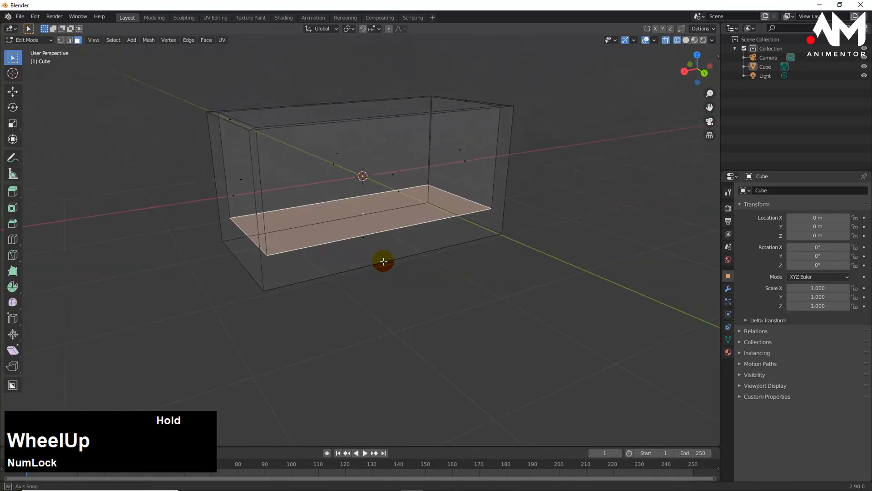
left_click(663, 40)
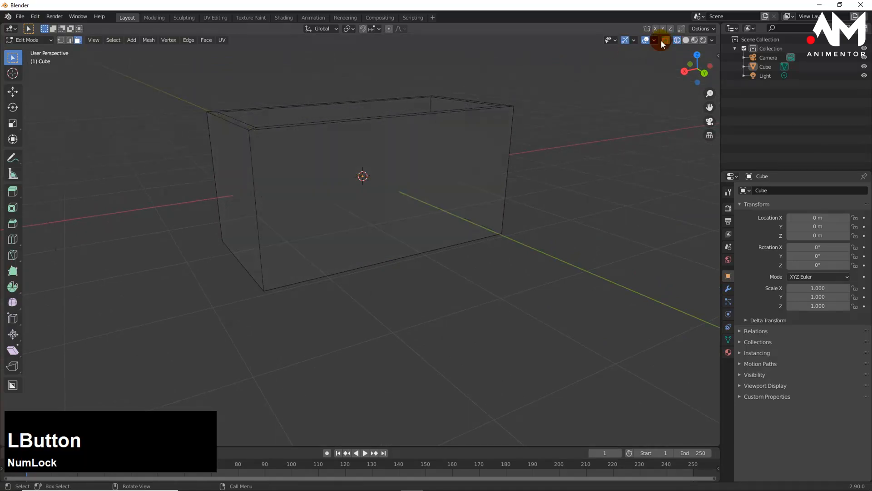
Turn on X-ray and move the inner floor face down along Z by about 0.3 m to thin the box's floor.
left_click(662, 40)
middle_click_drag(419, 197, 404, 231)
scroll(422, 195, "up", 2)
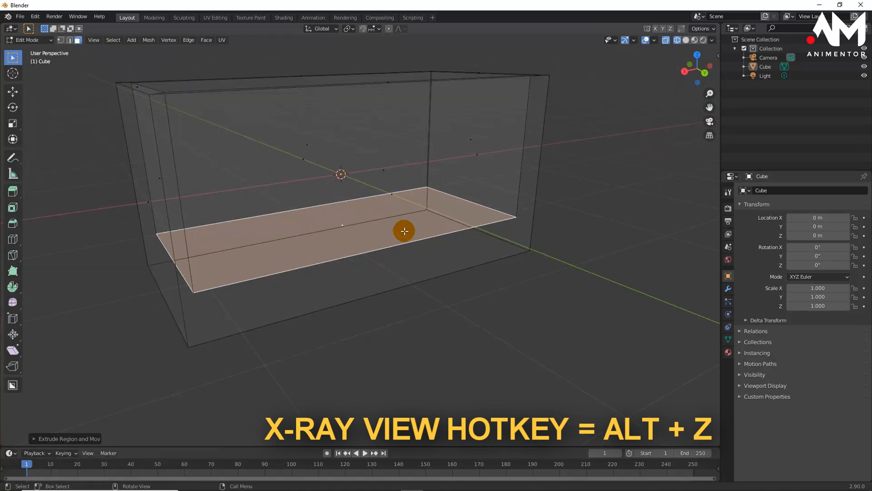
key("g")
key("z")
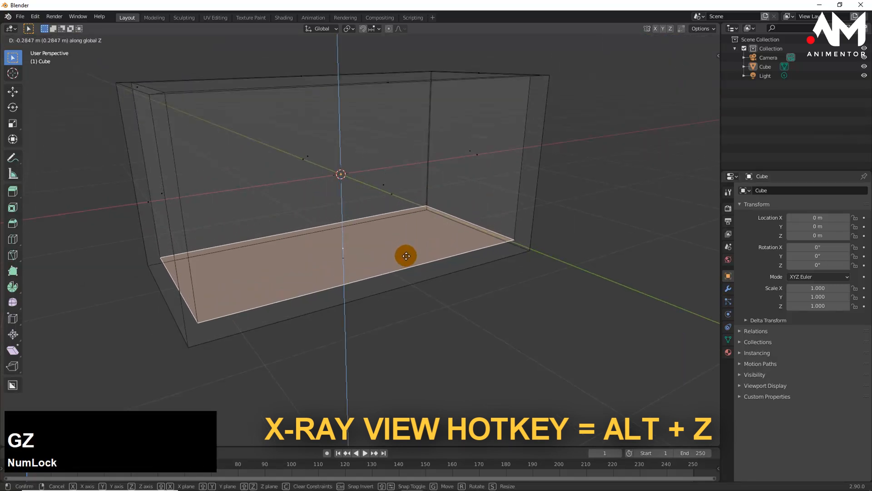
left_click(405, 258)
Return the box to solid shading with X-ray off.
mouse_move(405, 258)
middle_mouse_down()
mouse_move(388, 229)
mouse_move(386, 239)
mouse_move(398, 222)
mouse_move(420, 236)
middle_mouse_up()
key("z")
scroll(399, 222, "down", 2)
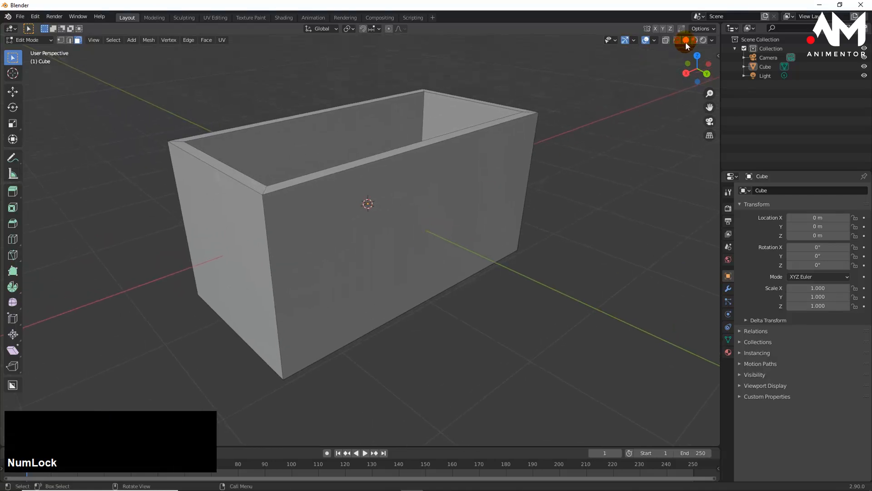
middle_click_drag(516, 214, 501, 228)
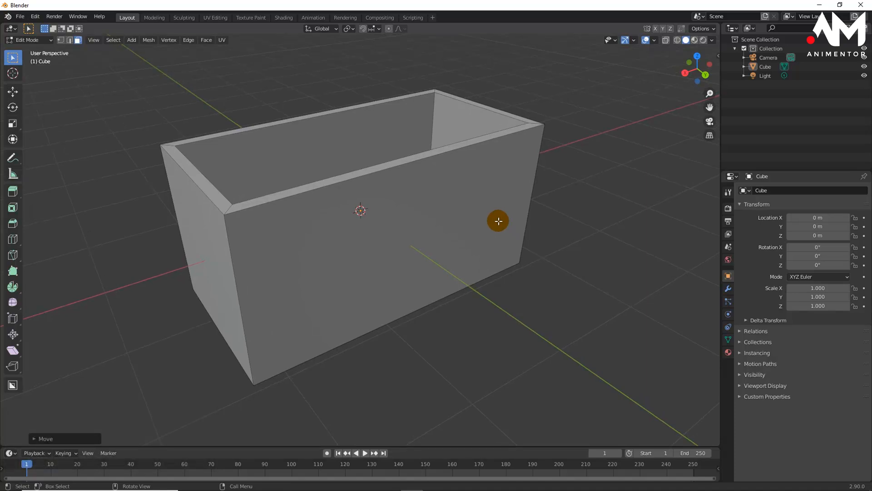
middle_click_drag(499, 221, 334, 203)
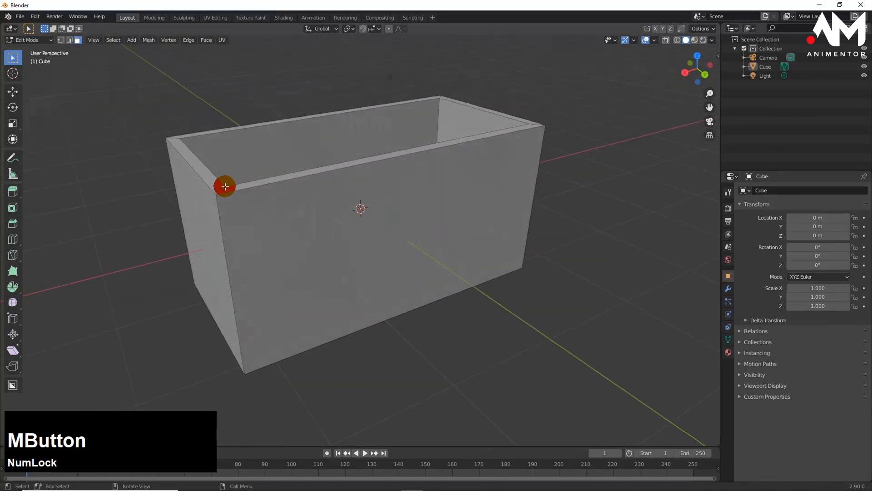
Select the four top rim faces and inset them together with a thickness of about 0.045 m.
middle_click_drag(225, 186, 195, 195)
left_click(198, 201)
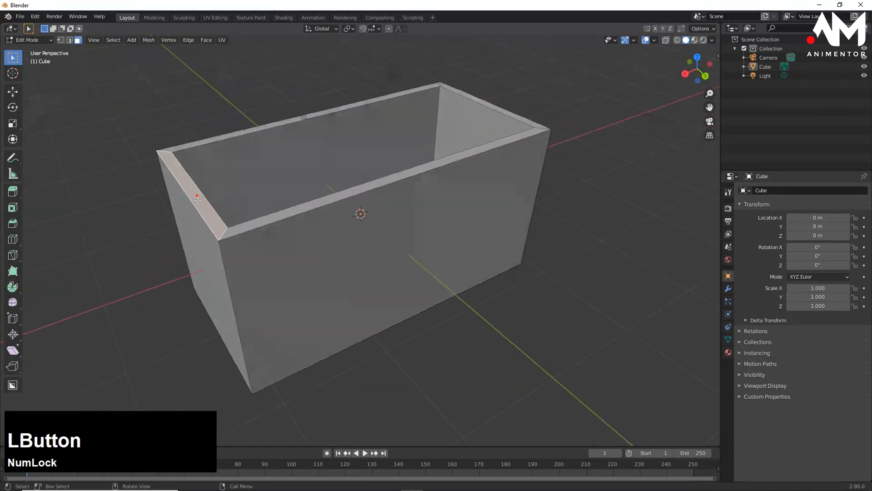
left_click(212, 139, "shift")
left_click(454, 91, "shift")
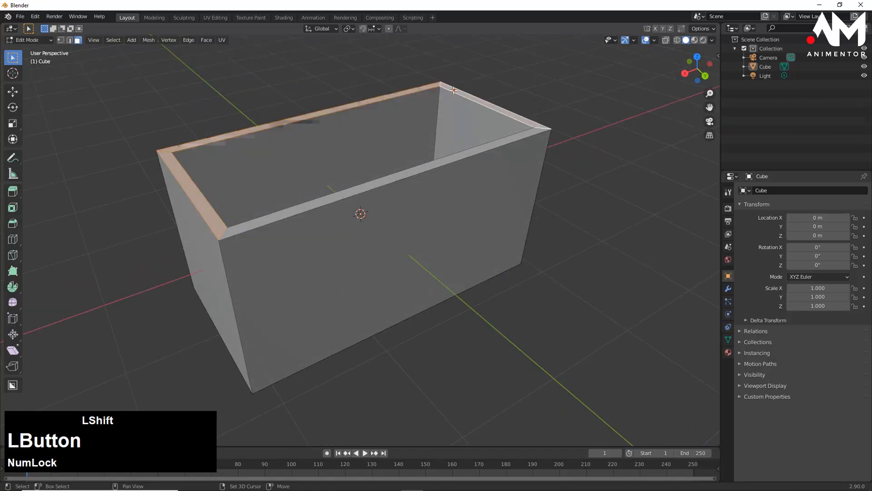
left_click(458, 155, "shift")
middle_click_drag(419, 214, 419, 215)
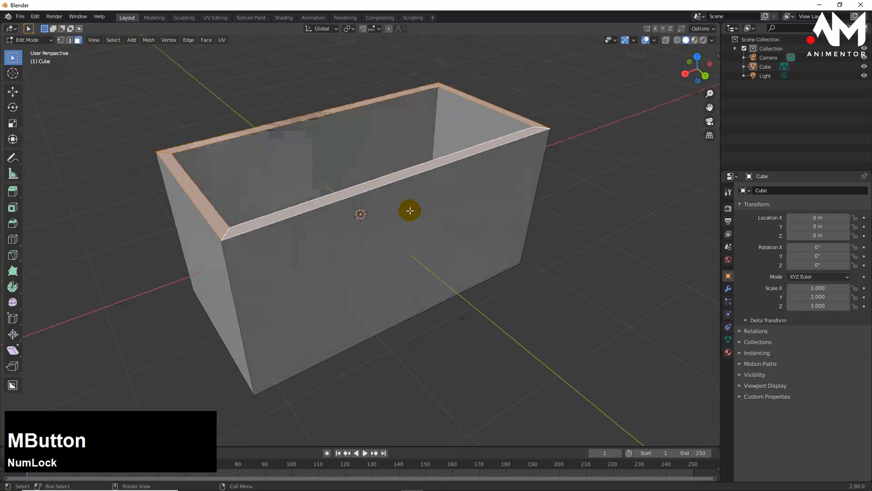
key("i")
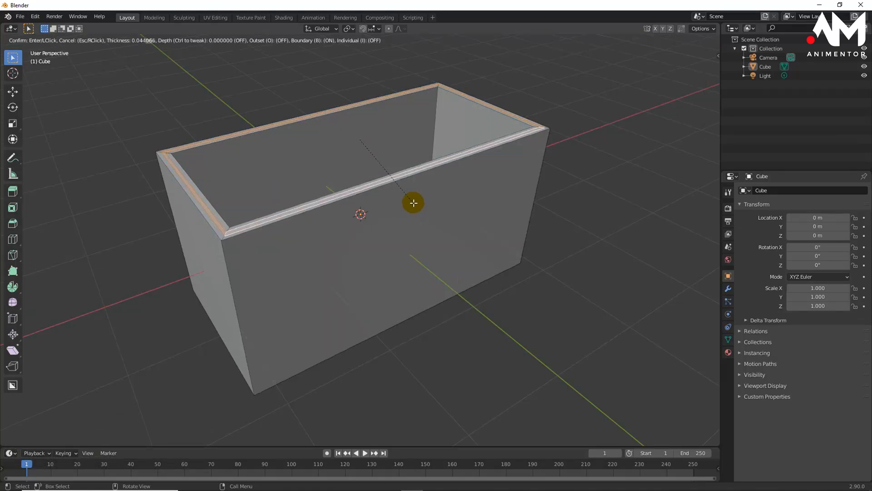
left_click(415, 203)
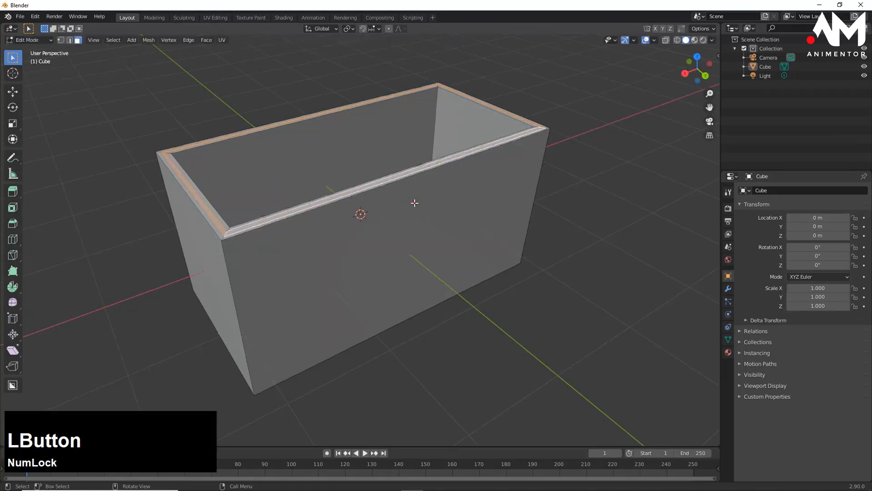
mouse_move(415, 216)
middle_mouse_down()
mouse_move(406, 248)
mouse_move(412, 232)
middle_mouse_up()
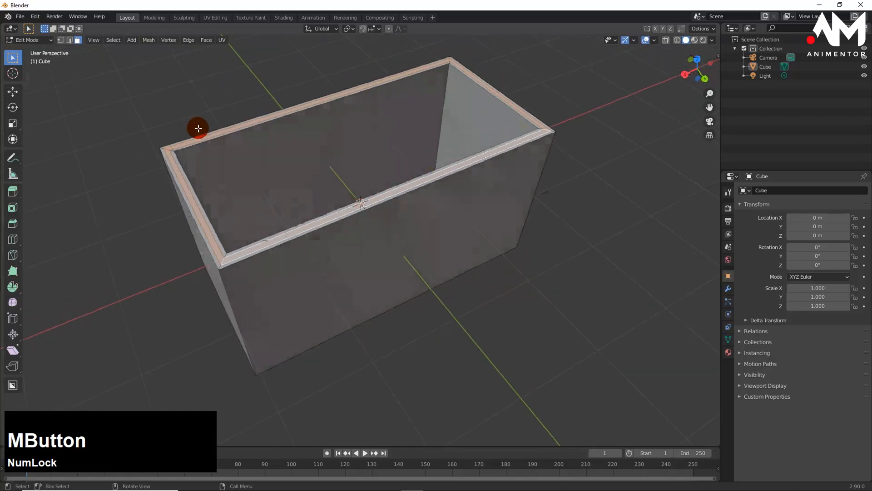
Extrude the inset rim faces upward by about 0.11 m to form a raised lip, and clear the selection.
middle_click_drag(236, 171, 191, 179)
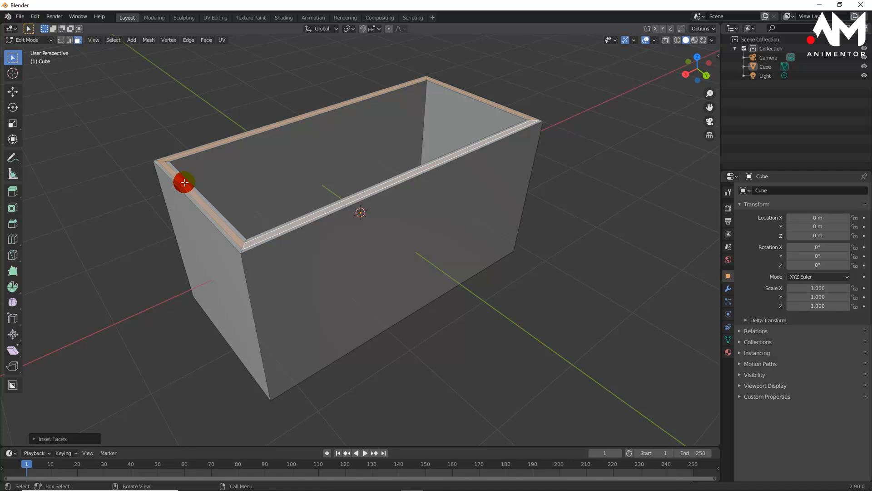
key("e")
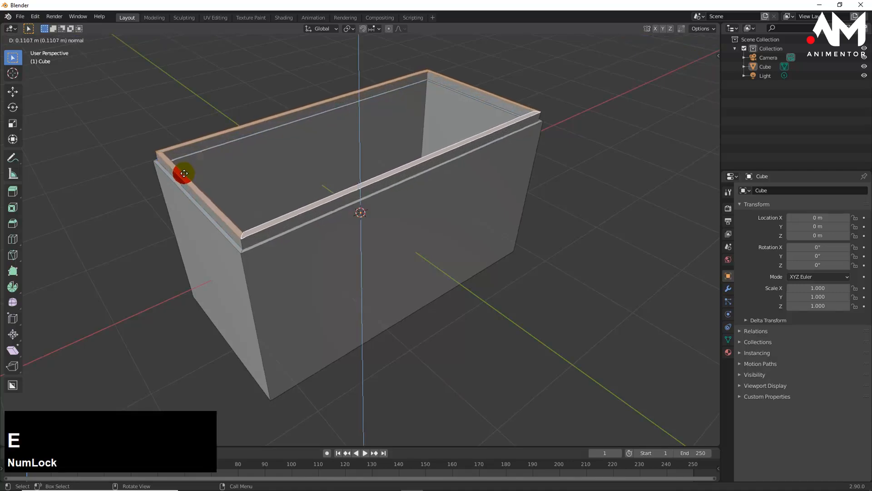
left_click(184, 173)
middle_click_drag(231, 196, 304, 224)
scroll(304, 208, "up", 1)
left_click(240, 247)
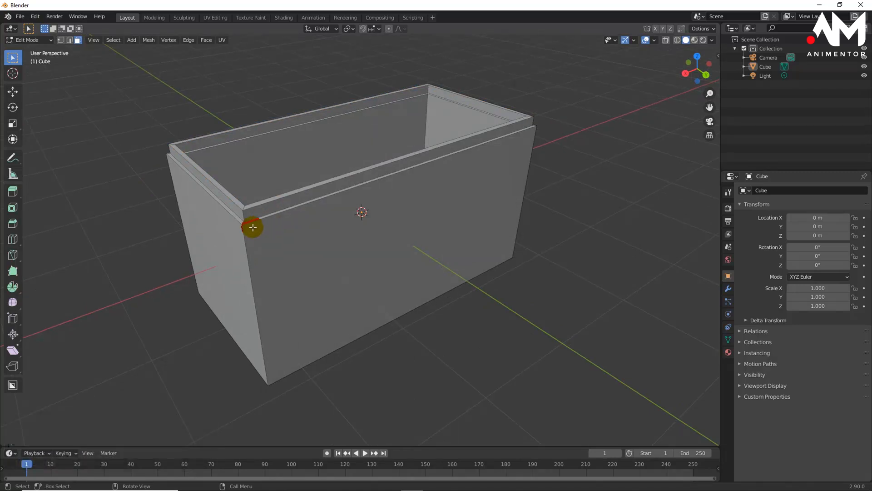
In edge selection mode, select the edge loop running along one outer vertical corner of the box and its lip.
middle_click_drag(186, 184, 125, 230)
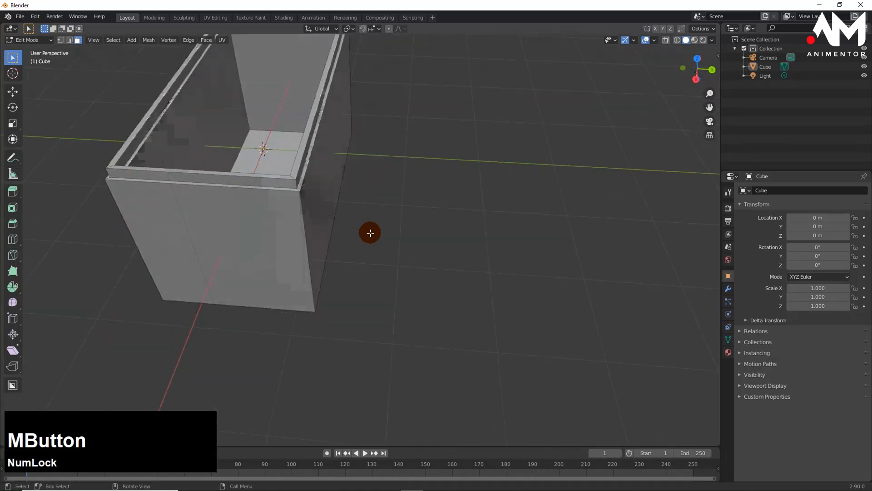
middle_click_drag(371, 233, 343, 277)
scroll(387, 275, "up", 2)
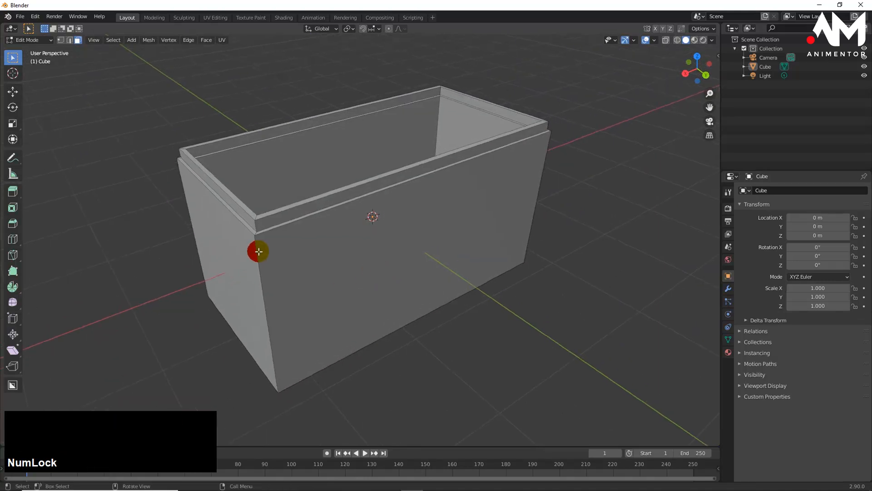
key("2")
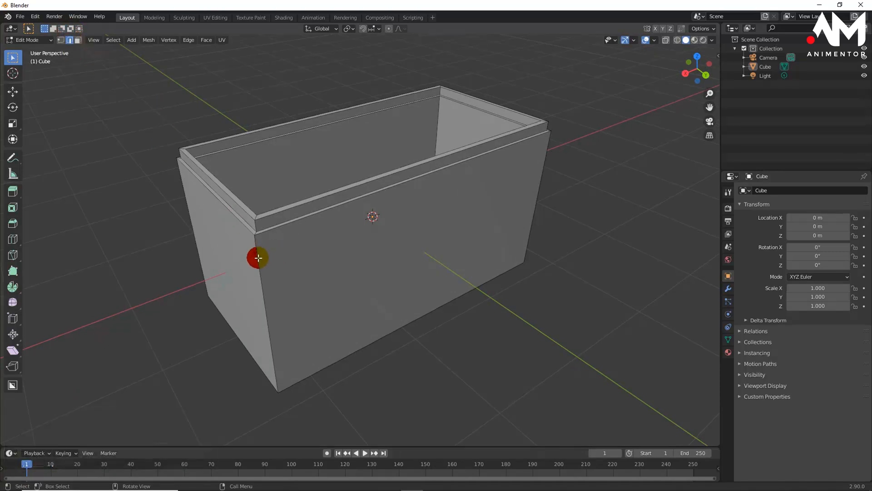
middle_click_drag(268, 264, 250, 251)
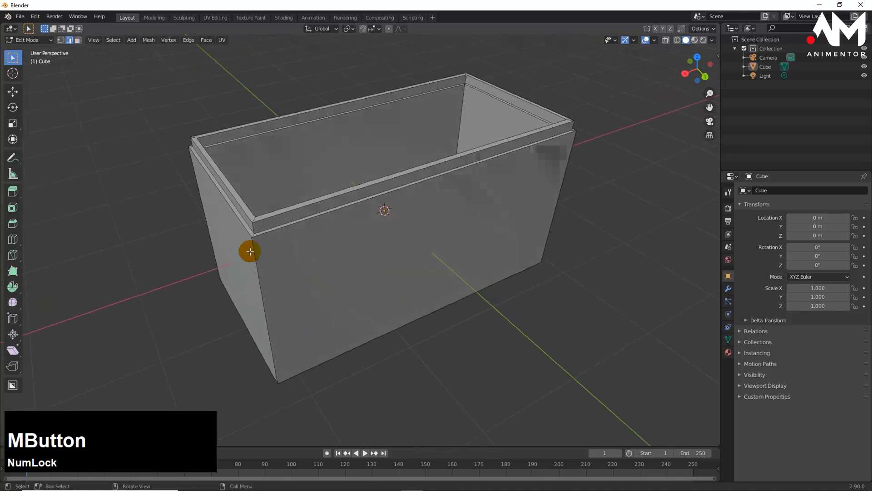
key("alt")
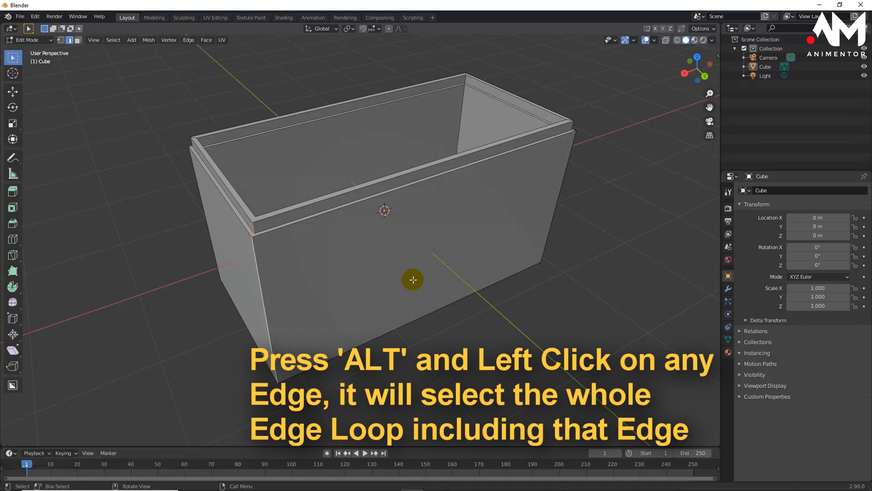
Add the edge loops of the other three vertical corners to the selection.
middle_click_drag(413, 279, 319, 261)
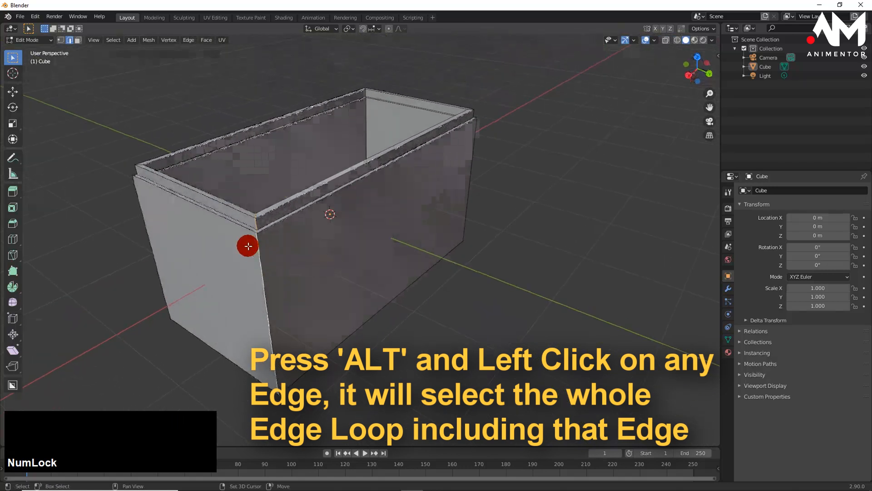
middle_click_drag(248, 246, 359, 253, "shift")
middle_click_drag(302, 255, 465, 235)
scroll(318, 271, "up", 1)
middle_click_drag(399, 251, 400, 253)
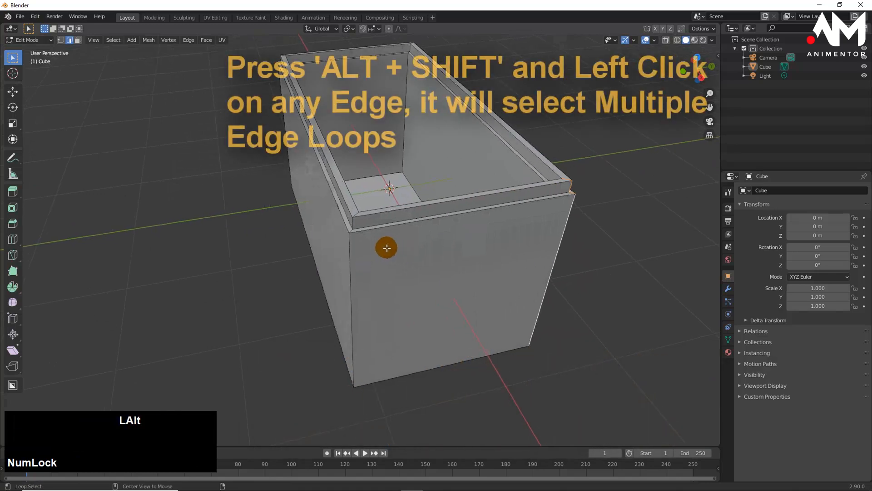
left_click(348, 244, "alt+shift")
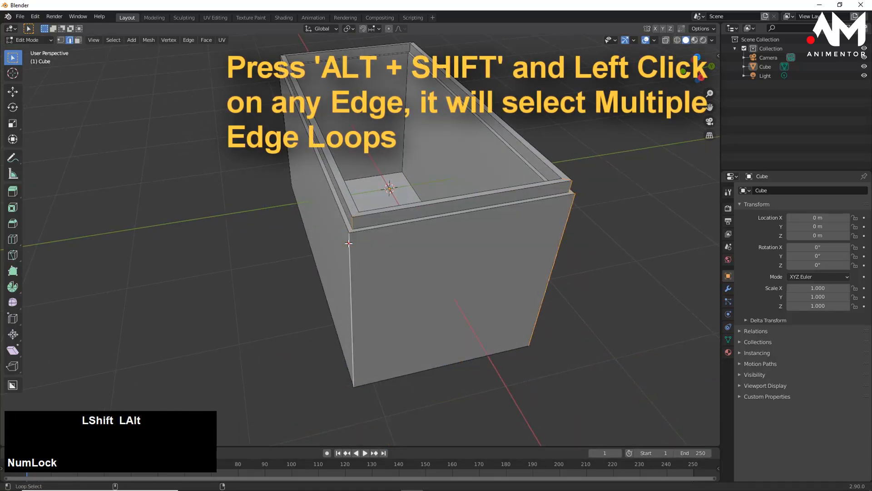
middle_click_drag(482, 273, 314, 268)
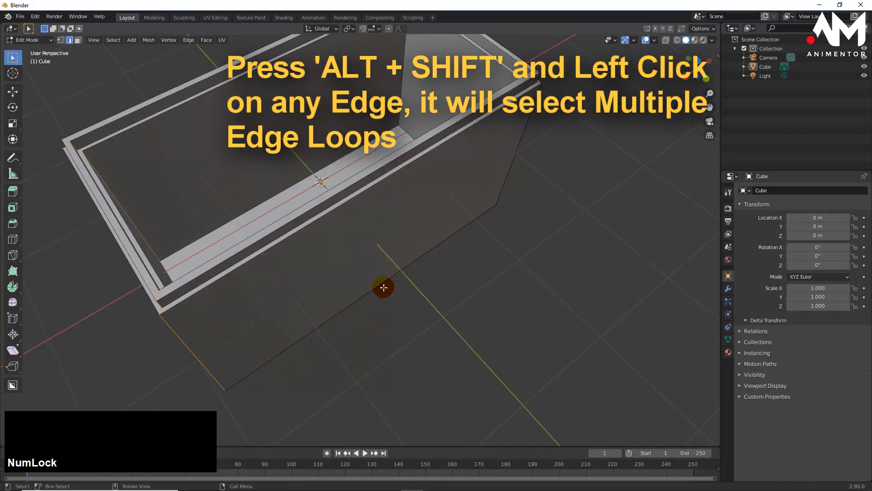
middle_click_drag(384, 293, 422, 196)
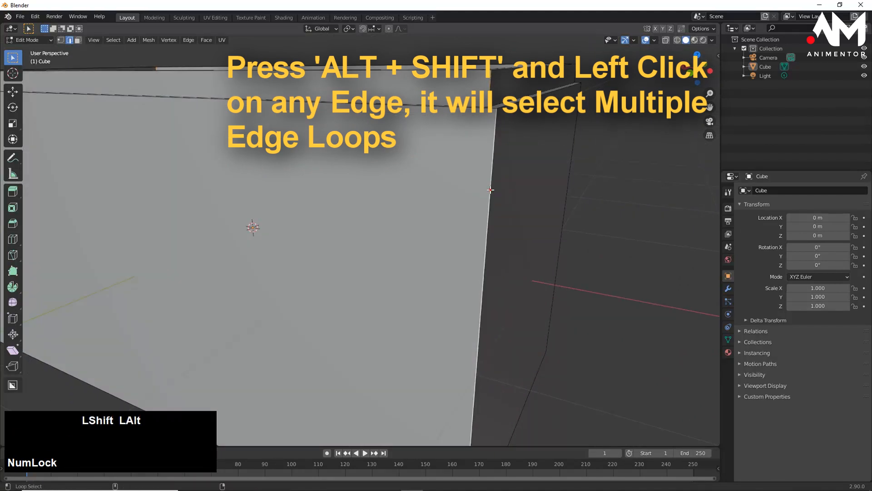
middle_click_drag(538, 223, 444, 236)
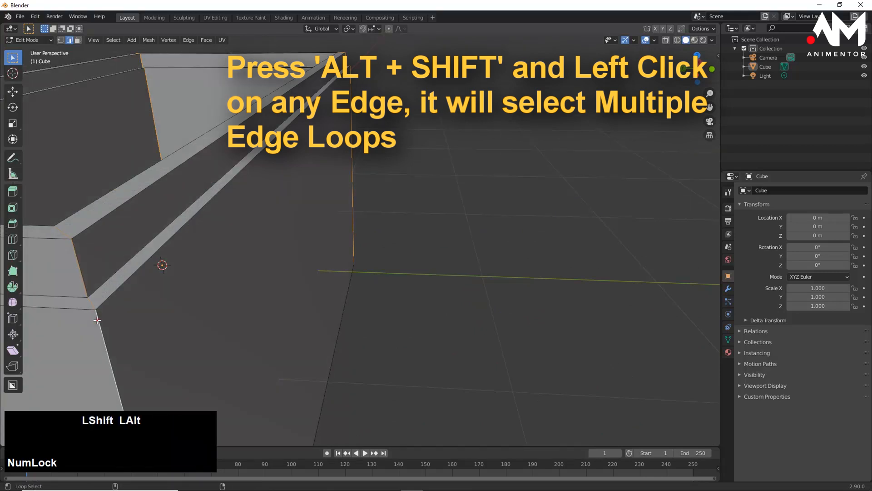
middle_click_drag(114, 313, 458, 212)
scroll(272, 282, "down", 3)
scroll(455, 240, "down", 2)
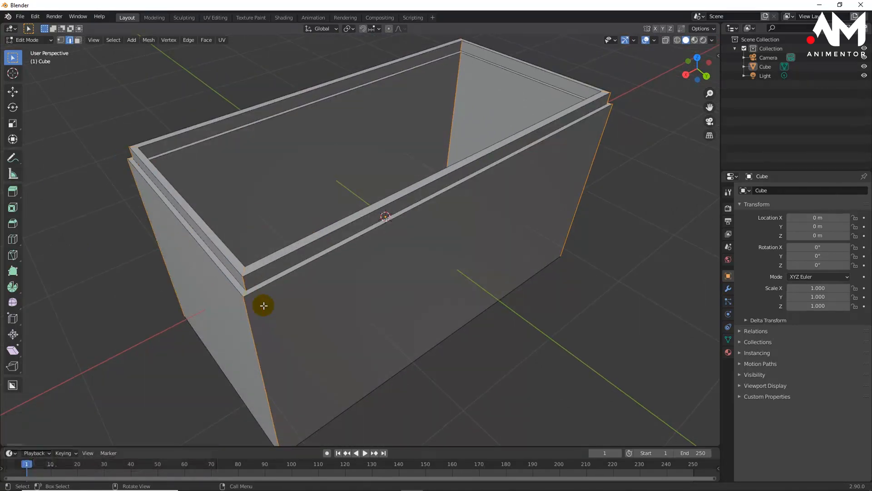
scroll(384, 277, "down", 2)
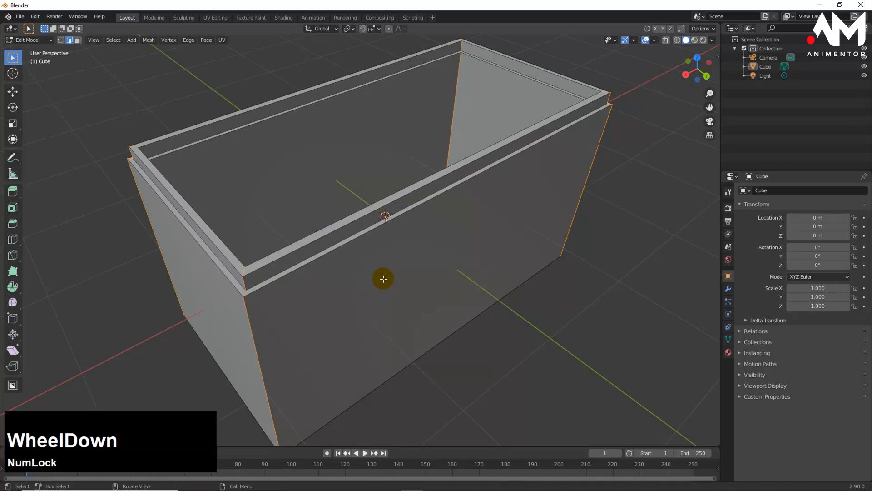
Bevel the four selected corner edge loops with 4 segments and a width of about 0.24 m.
middle_click_drag(409, 296, 399, 289)
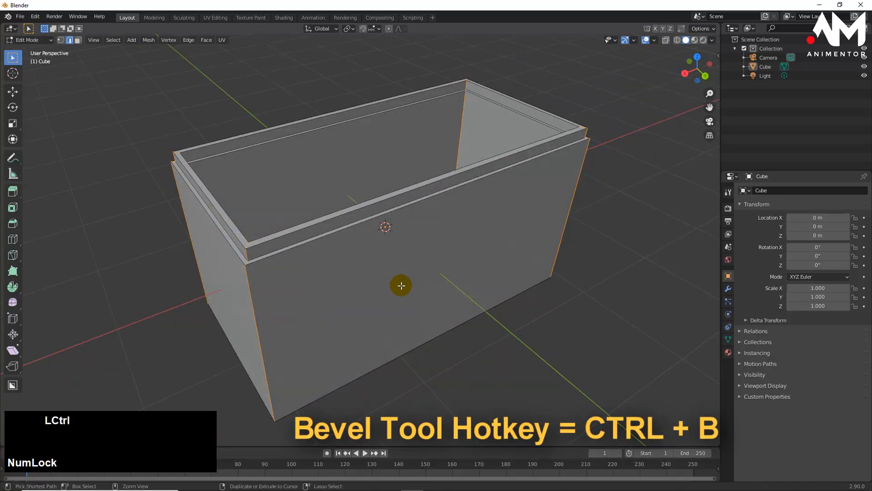
key("ctrl+b")
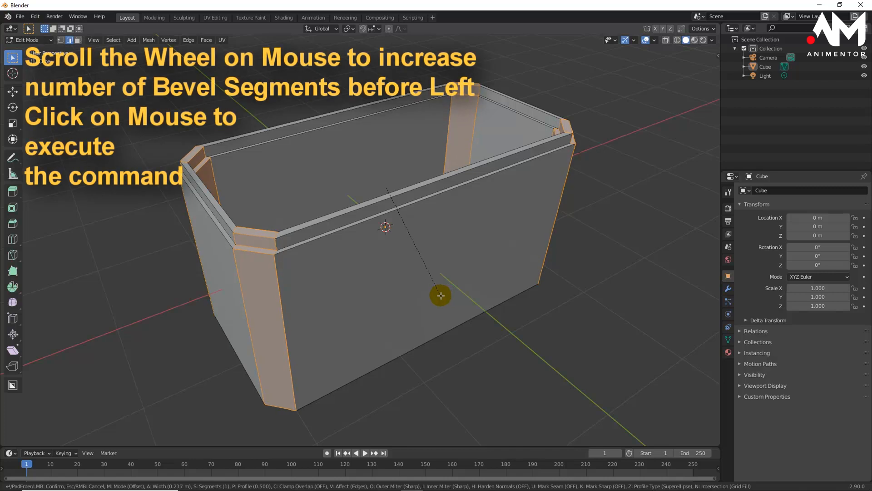
scroll(441, 297, "up", 1)
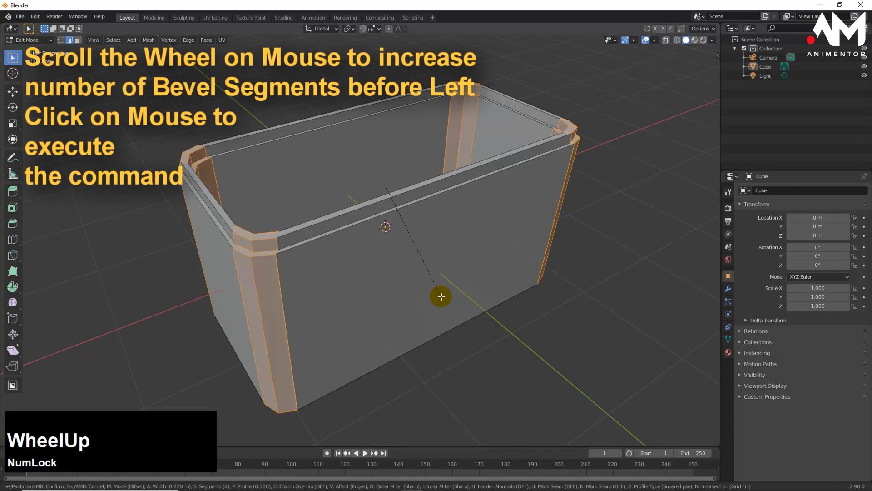
scroll(441, 297, "up", 1)
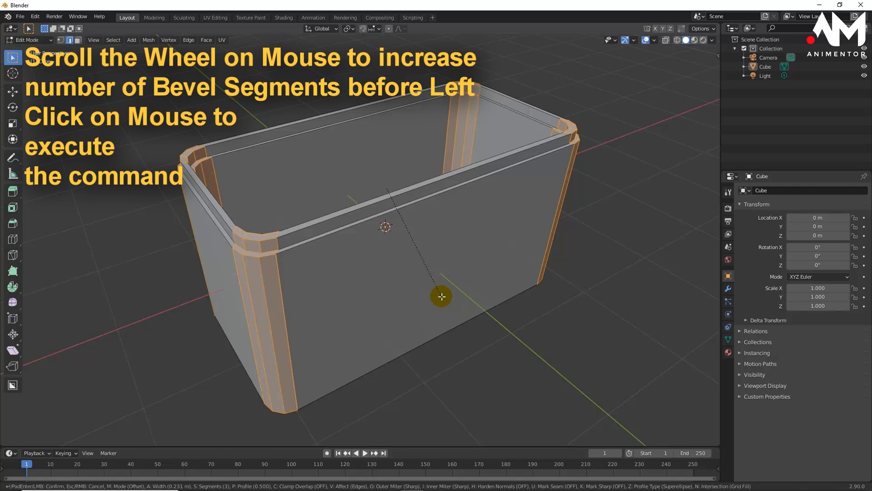
scroll(442, 296, "up", 1)
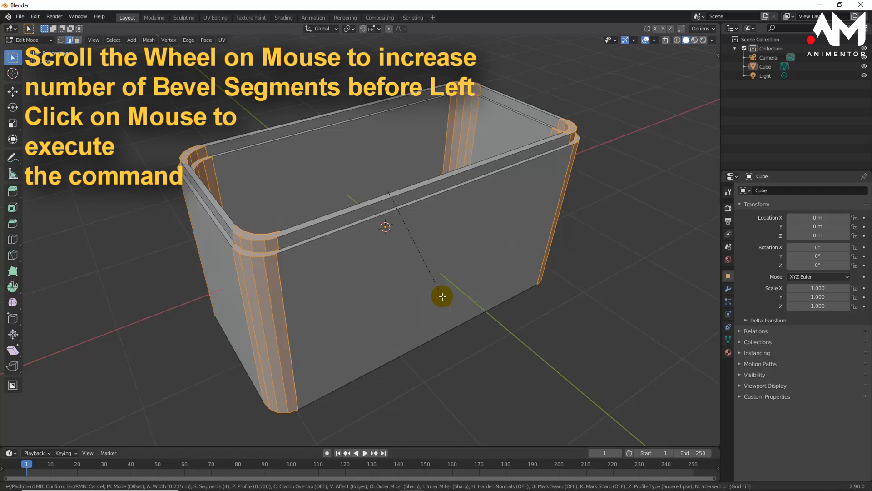
scroll(443, 296, "up", 1)
scroll(443, 296, "down", 1)
left_click(444, 296)
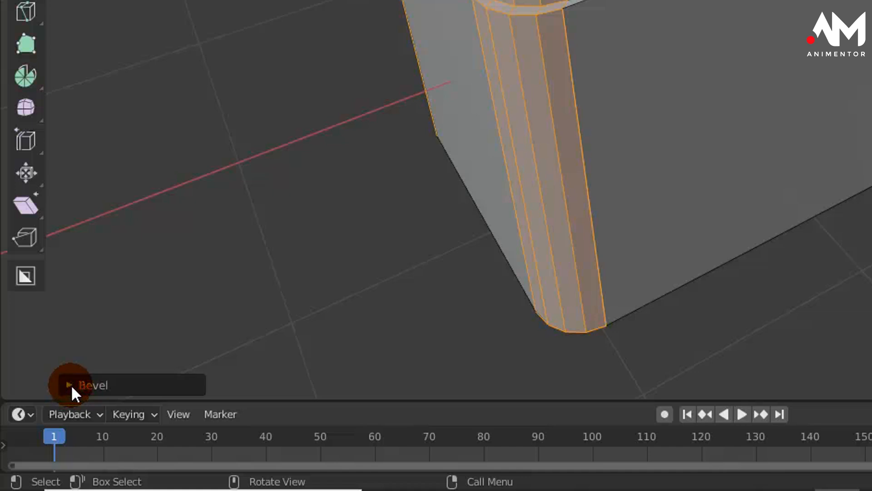
Set the corner bevel width to 0.25 m and clear the edge selection.
left_click(71, 384)
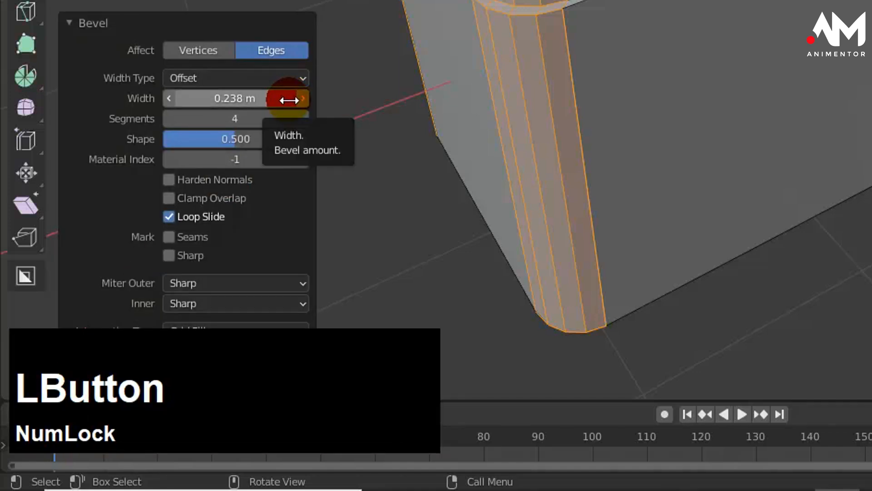
left_click(239, 104)
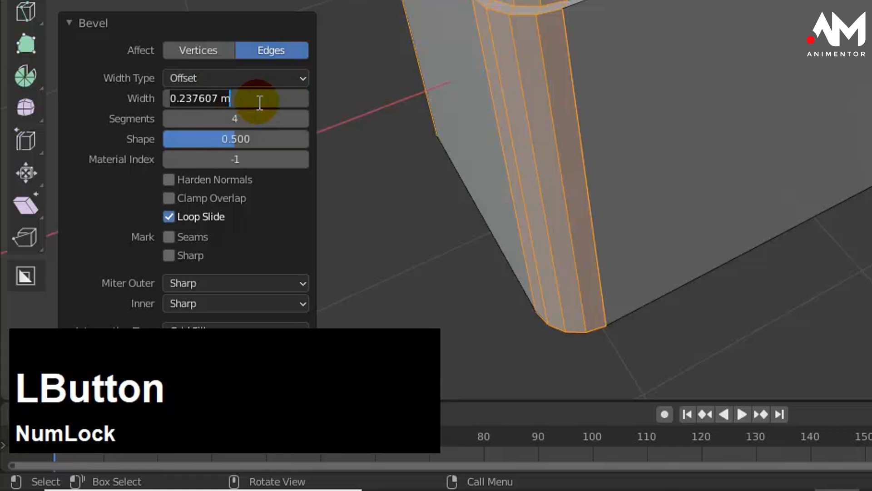
type(".25")
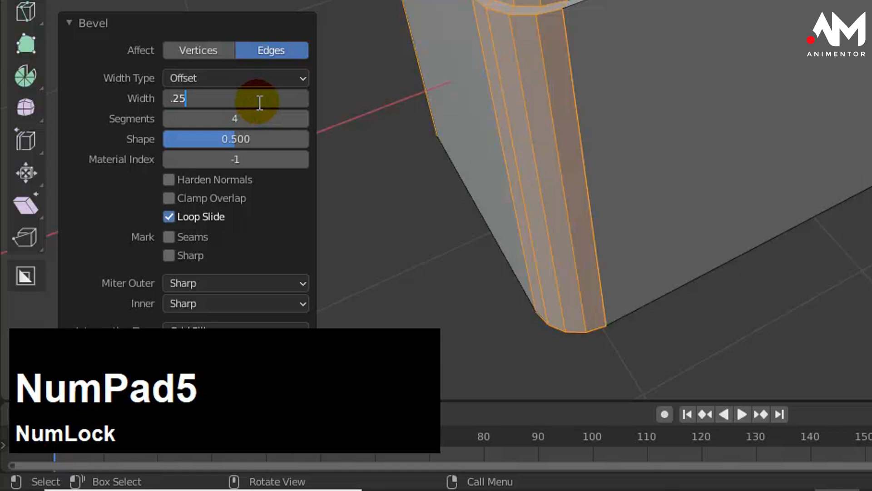
key("KP_Enter")
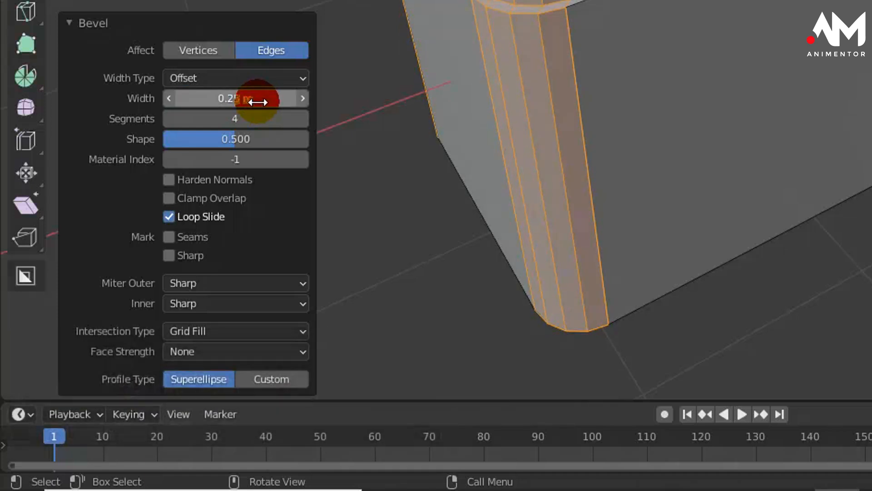
left_click(383, 167)
middle_click_drag(438, 92, 443, 66)
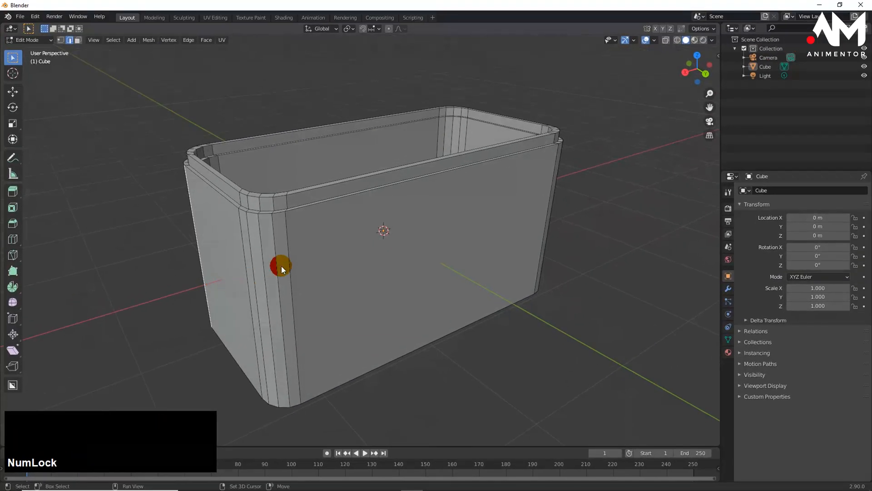
Add a single horizontal loop cut around the box's outer walls, slid upward to a factor of about -0.64.
middle_click_drag(282, 266, 310, 260, "shift")
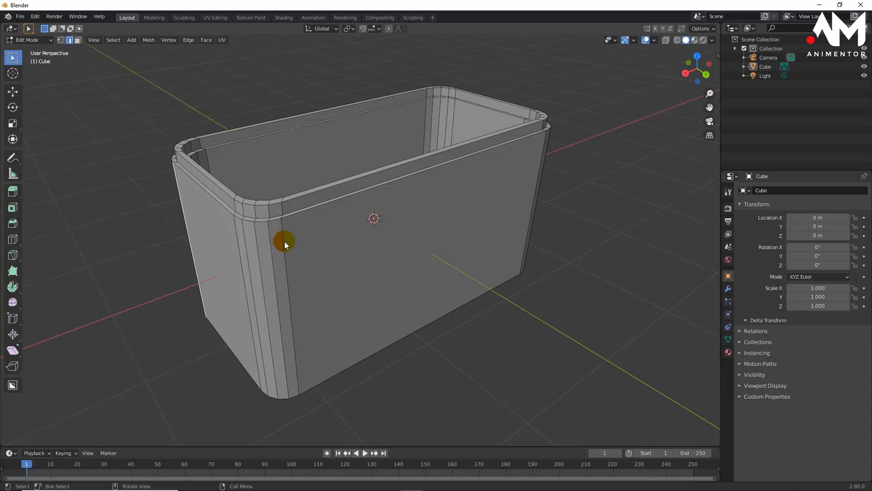
middle_click_drag(284, 241, 314, 243)
scroll(318, 244, "down", 2)
scroll(324, 244, "up", 1)
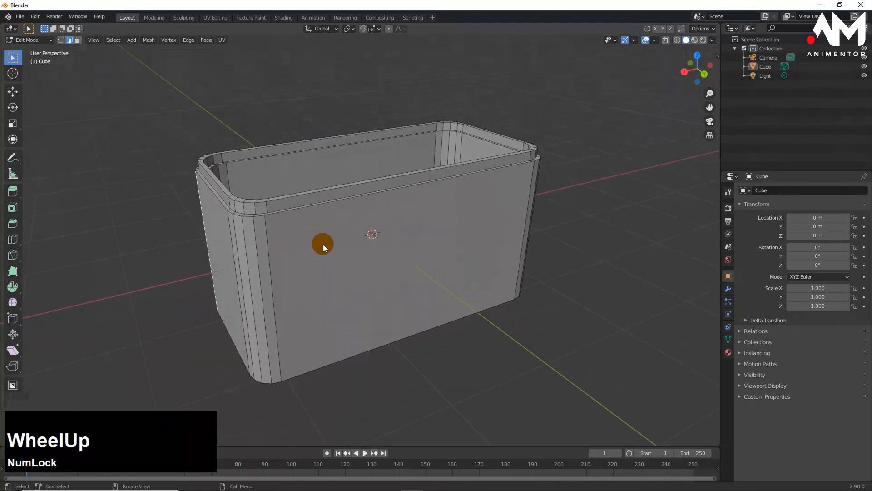
scroll(323, 244, "up", 1)
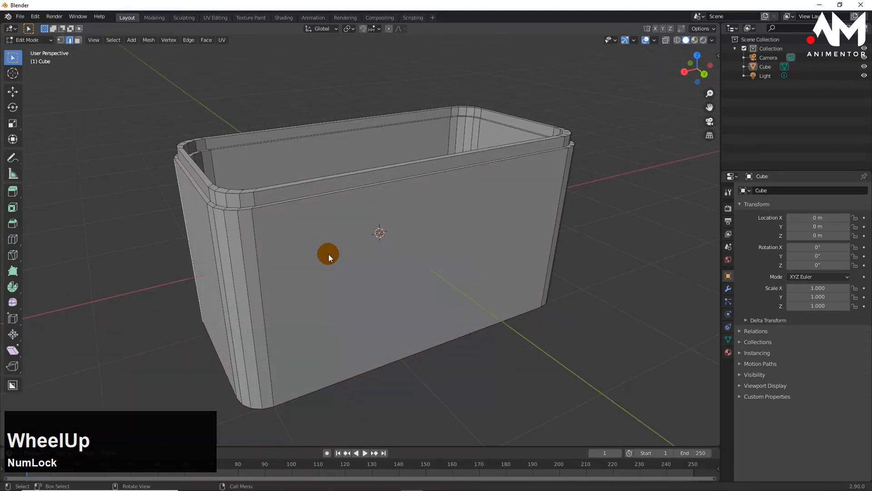
middle_click_drag(329, 254, 331, 253)
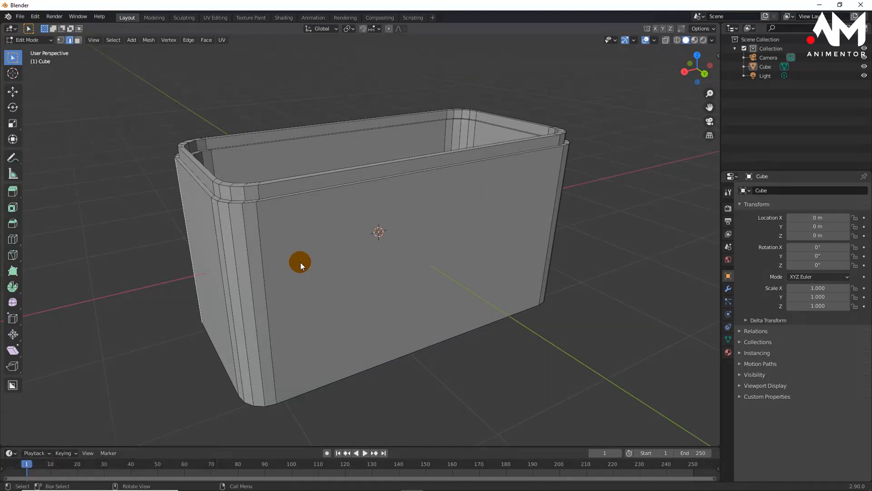
key("ctrl+r")
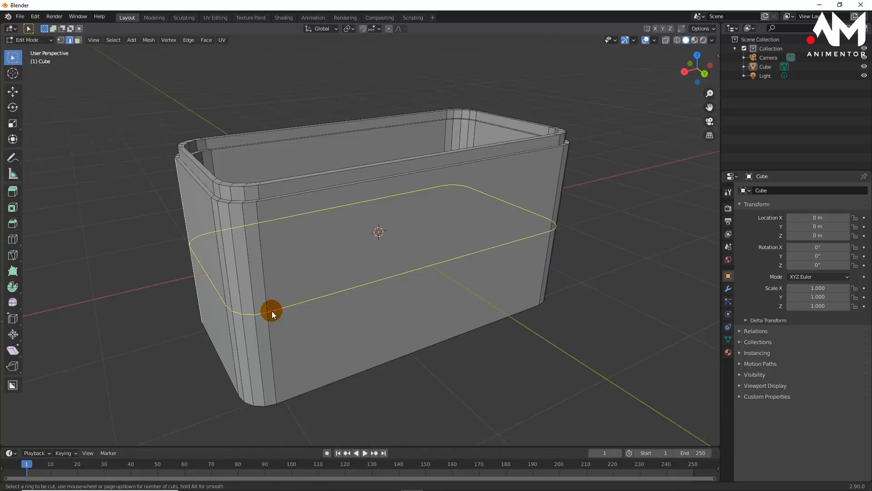
left_click_drag(272, 311, 275, 245)
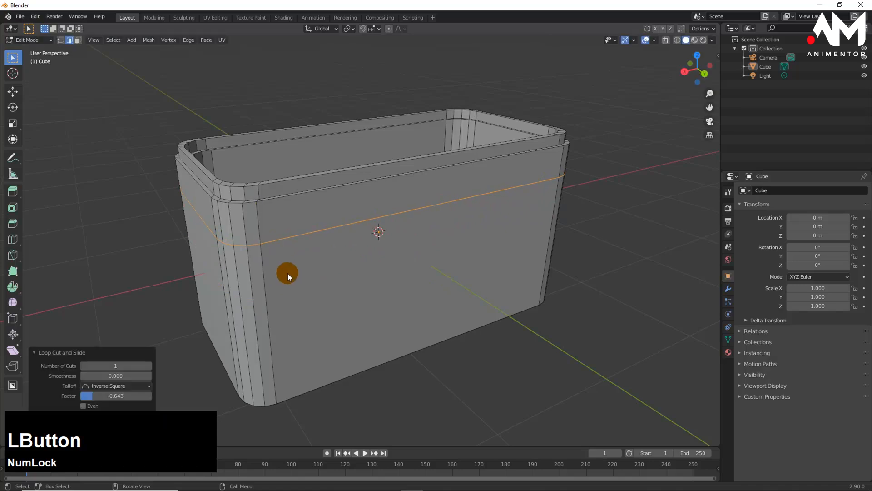
Add a second horizontal loop cut just below the first one, slid upward to a factor of about -0.7.
key("ctrl")
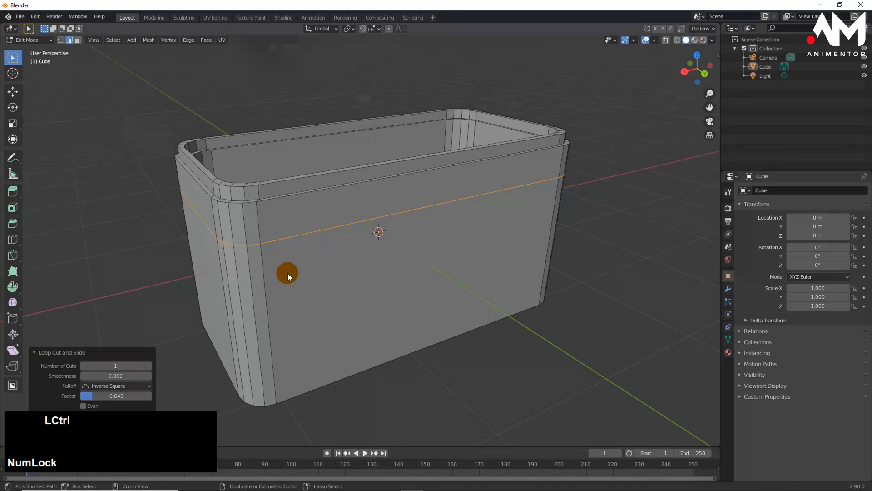
key("ctrl+r")
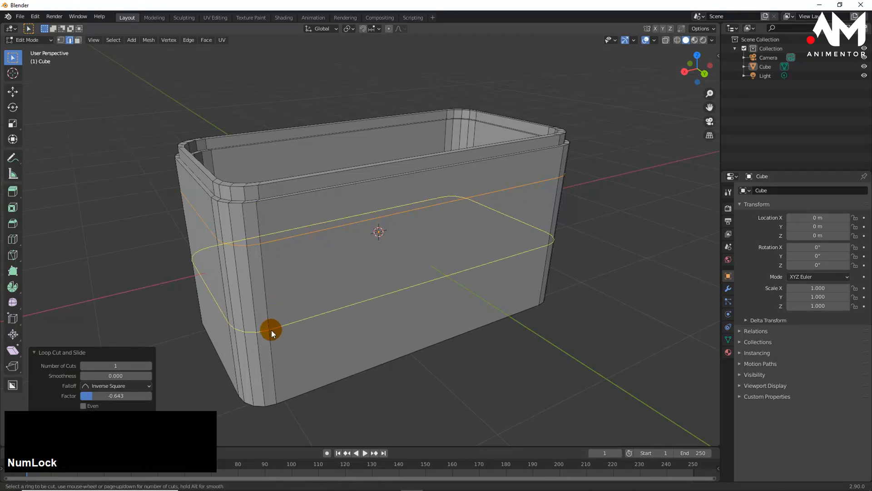
left_click_drag(271, 330, 274, 275)
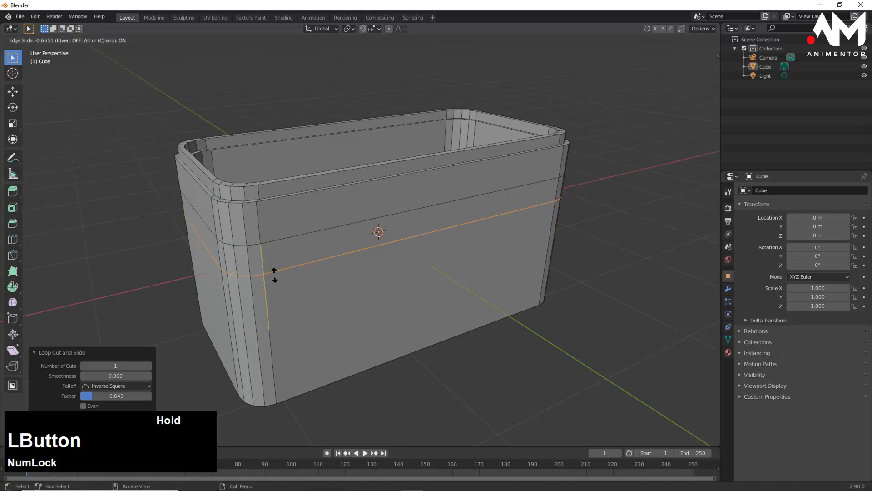
left_click_drag(275, 274, 274, 272)
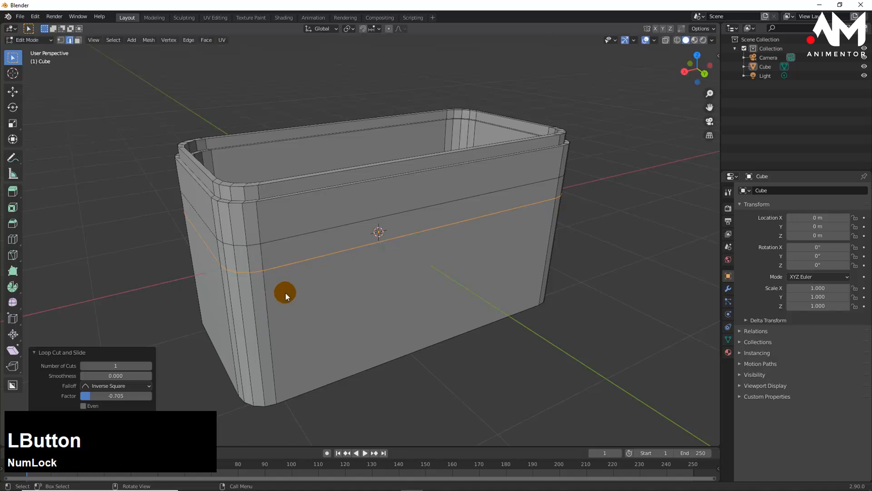
In front view and face selection mode, box-select the visible faces of the band between the two new edge loops.
middle_click_drag(283, 292, 337, 275)
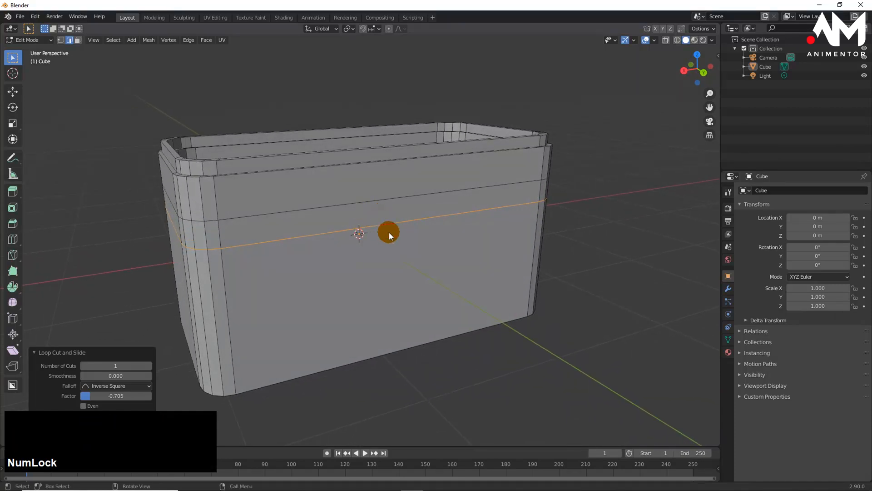
key("KP_3")
key("KP_1")
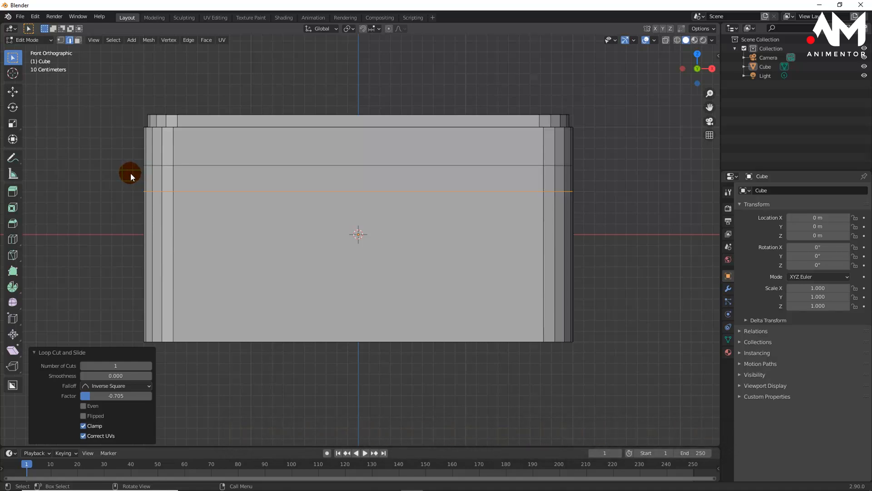
key("3")
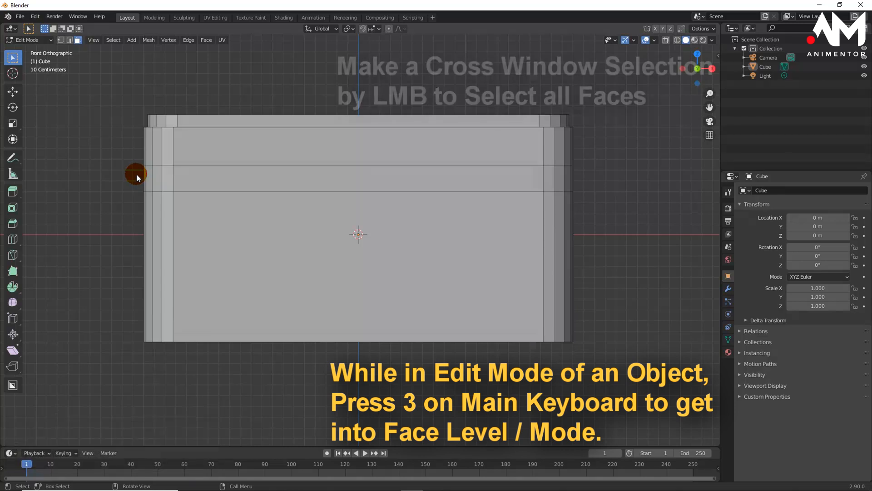
left_click_drag(136, 174, 440, 181)
left_click_drag(590, 175, 583, 184)
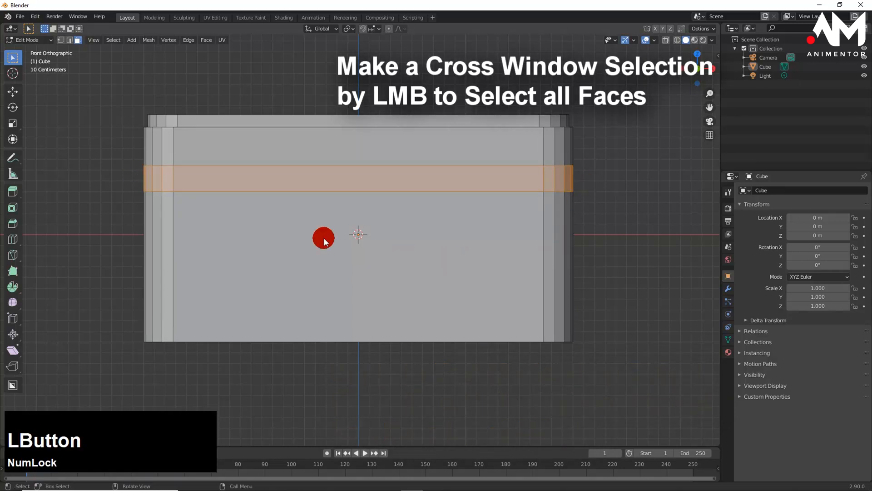
mouse_move(324, 238)
middle_mouse_down()
mouse_move(310, 228)
mouse_move(361, 252)
mouse_move(362, 273)
mouse_move(331, 280)
mouse_move(213, 247)
mouse_move(137, 236)
mouse_move(313, 255)
mouse_move(332, 245)
mouse_move(323, 231)
middle_mouse_up()
With X-ray on in front view, box-select the band's faces all around the box, including the hidden ones, and turn X-ray off.
key("KP_1")
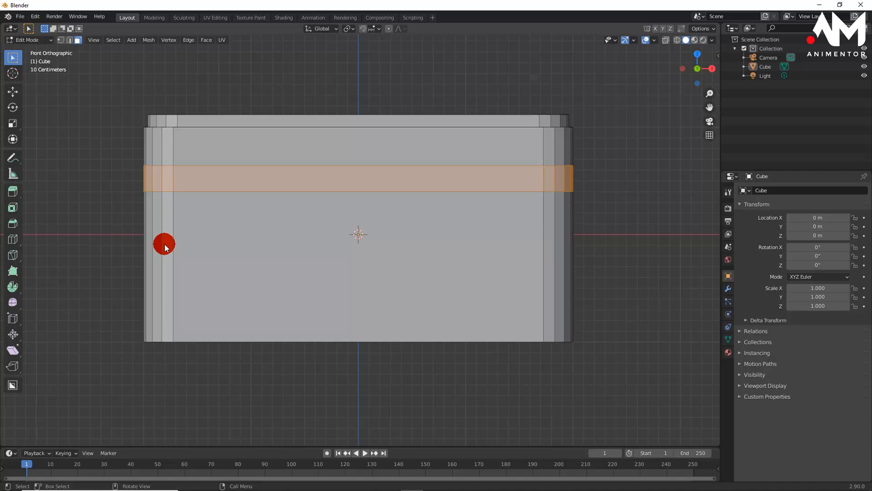
left_click(667, 41)
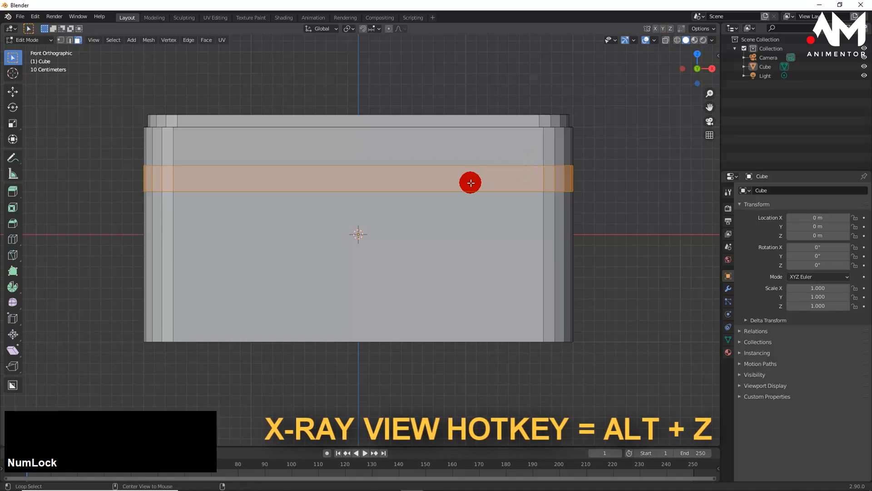
key("alt+z")
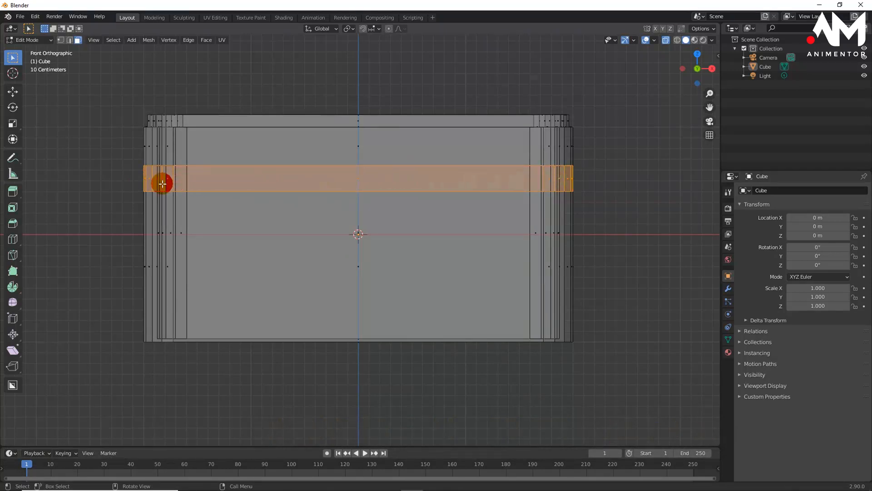
left_click(132, 175)
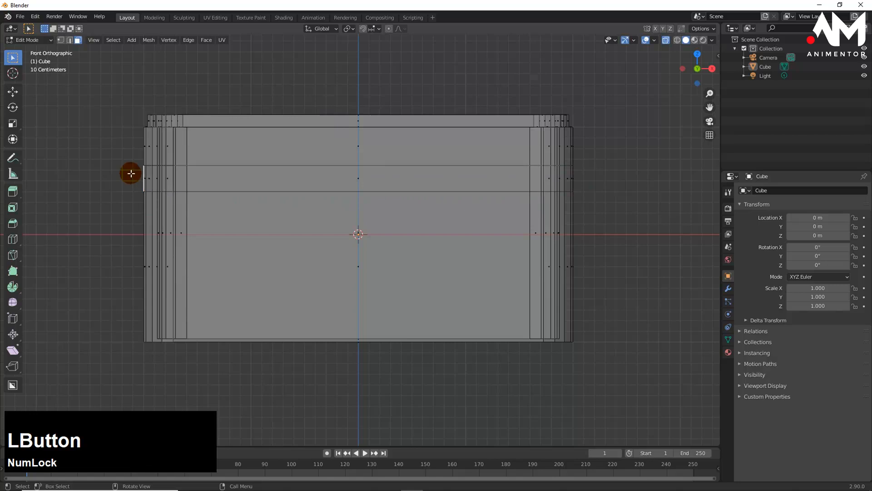
left_click_drag(132, 173, 592, 188)
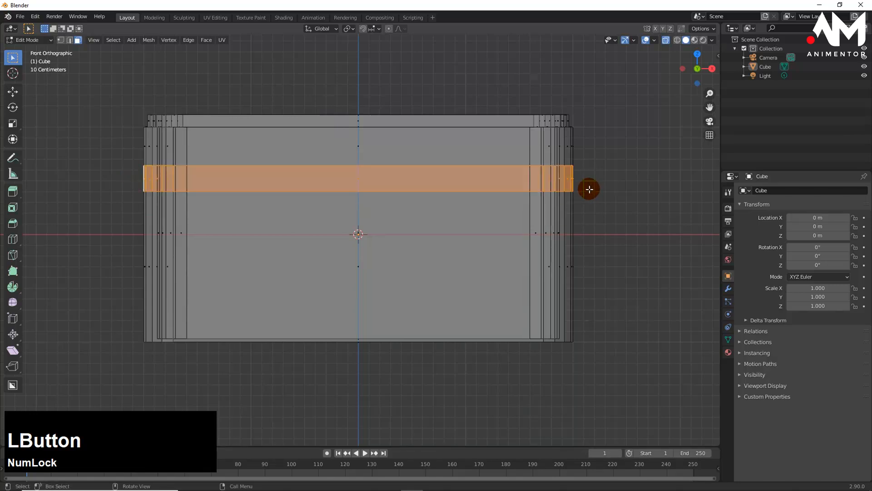
mouse_move(375, 229)
middle_mouse_down()
mouse_move(370, 218)
mouse_move(444, 250)
mouse_move(458, 269)
mouse_move(425, 262)
mouse_move(408, 244)
mouse_move(421, 222)
mouse_move(497, 222)
mouse_move(505, 234)
mouse_move(390, 230)
mouse_move(370, 221)
middle_mouse_up()
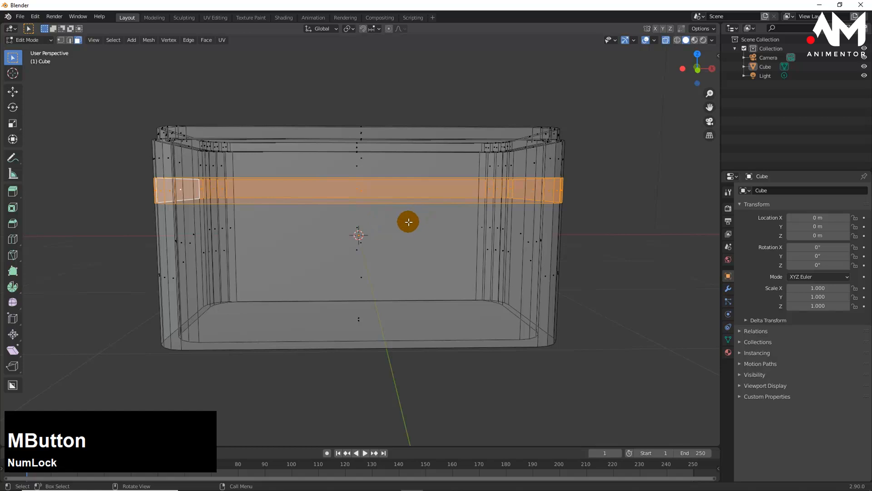
middle_click_drag(395, 226, 423, 249)
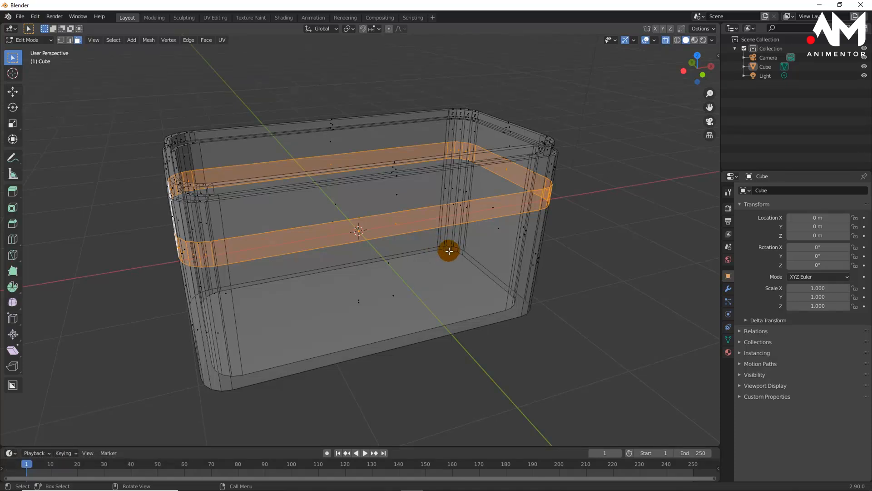
mouse_move(448, 249)
middle_mouse_down()
mouse_move(440, 241)
mouse_move(465, 244)
mouse_move(435, 257)
middle_mouse_up()
key("alt+z")
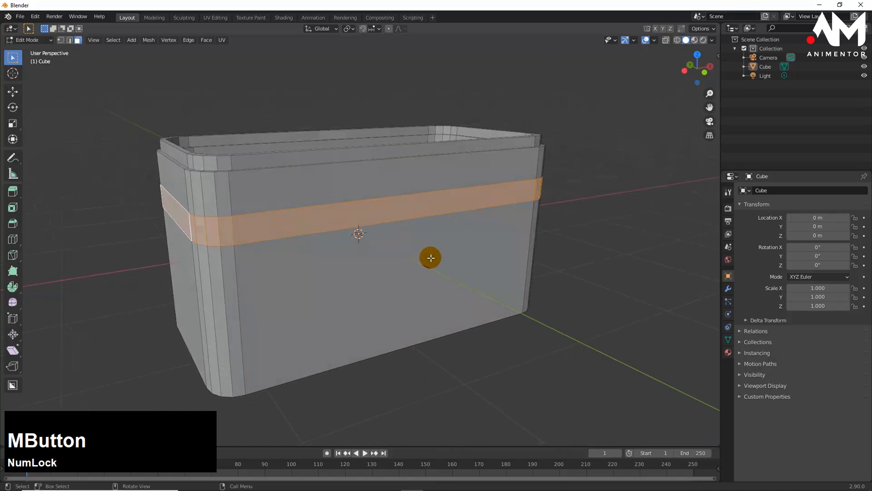
Inset the selected band of faces by about 0.15 m.
middle_click_drag(430, 258, 410, 254)
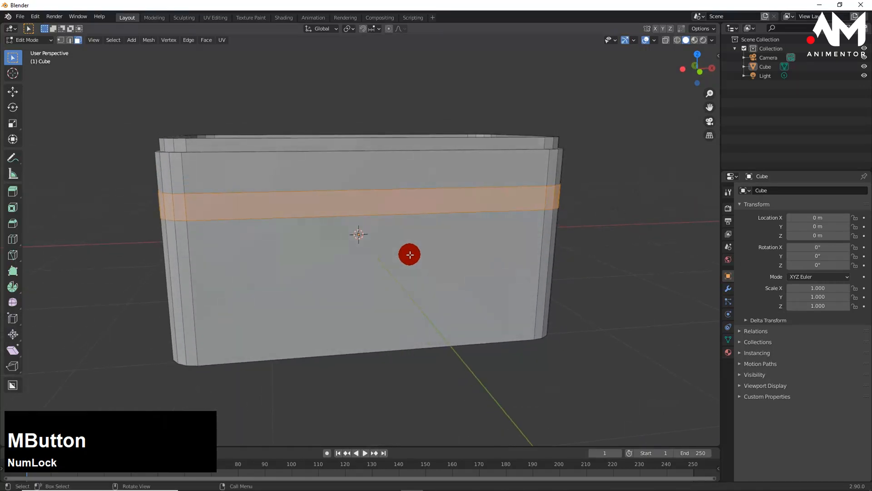
key("i")
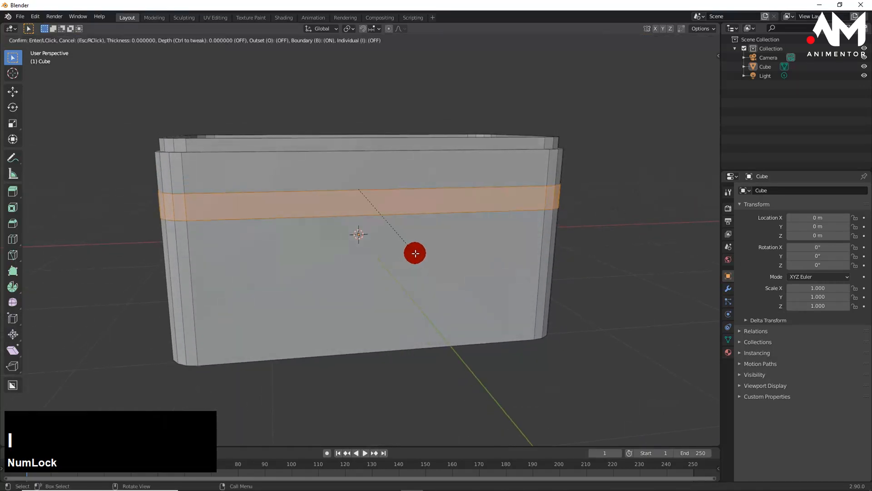
left_click(413, 227)
middle_click_drag(413, 226, 418, 262)
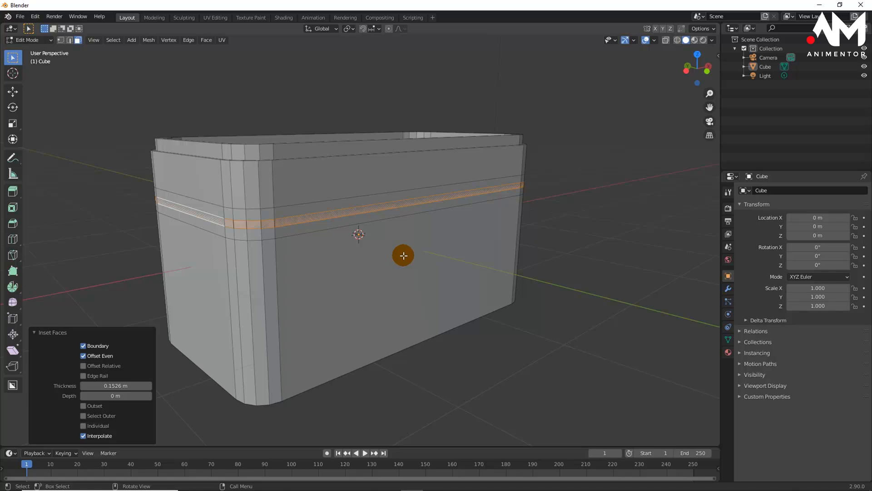
Move the inset band of faces up along the Z axis by about 0.05 m.
key("g")
key("z")
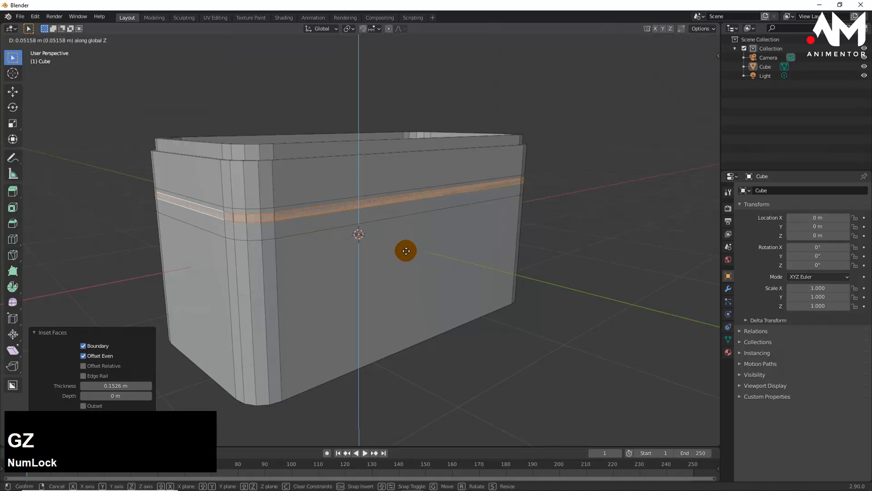
left_click(406, 251)
Try to extrude the narrow inset band with the standard Extrude operation.
mouse_move(438, 267)
middle_mouse_down()
mouse_move(413, 269)
mouse_move(443, 270)
mouse_move(428, 271)
middle_mouse_up()
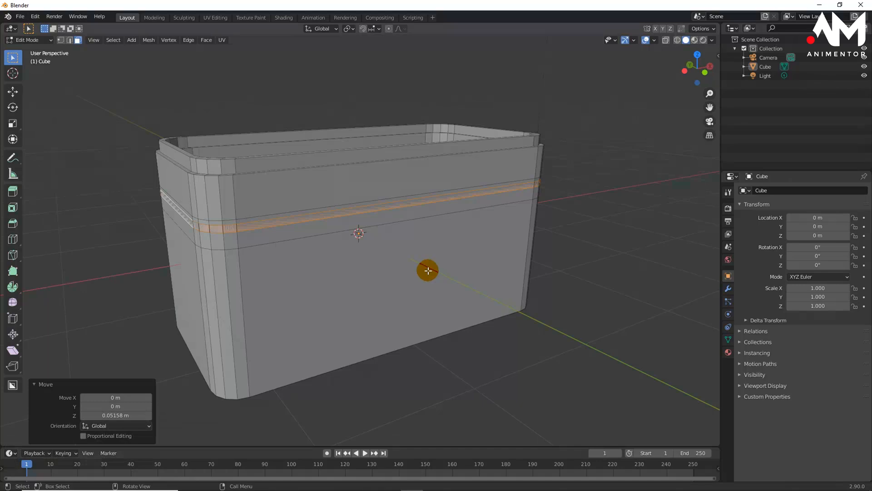
mouse_move(428, 270)
middle_mouse_down()
mouse_move(527, 260)
mouse_move(497, 272)
mouse_move(431, 268)
middle_mouse_up()
key("e")
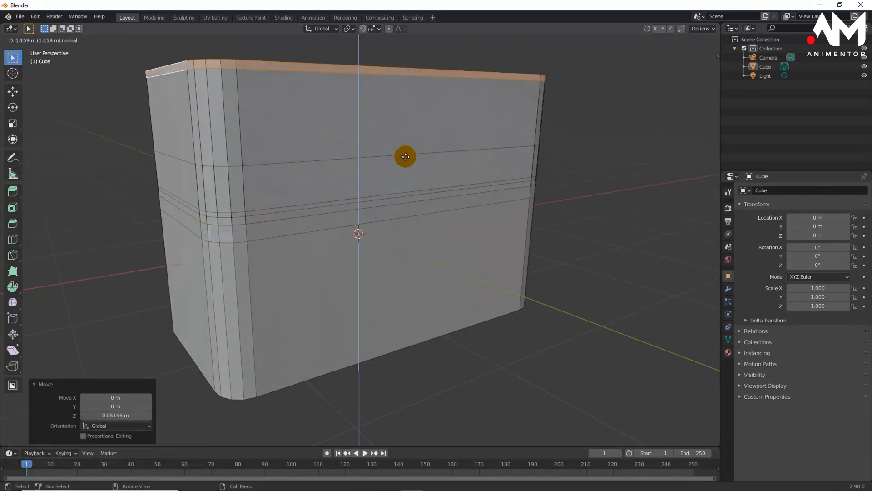
right_click(426, 315)
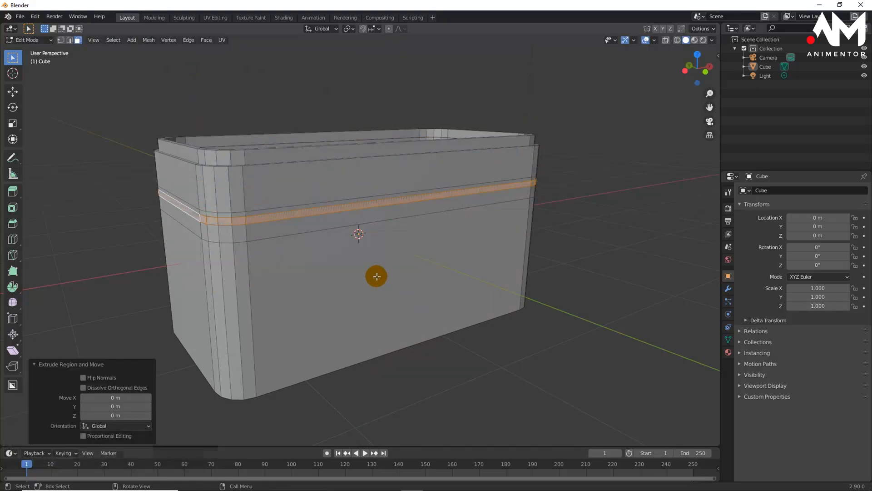
Extrude the narrow inset band outward with Extrude Faces Along Normals by about 0.04 m.
key("alt+e")
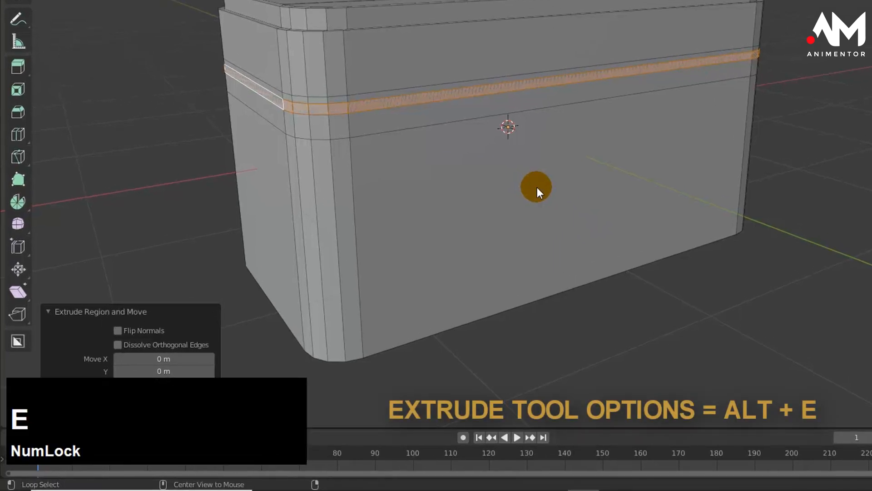
key("alt+e")
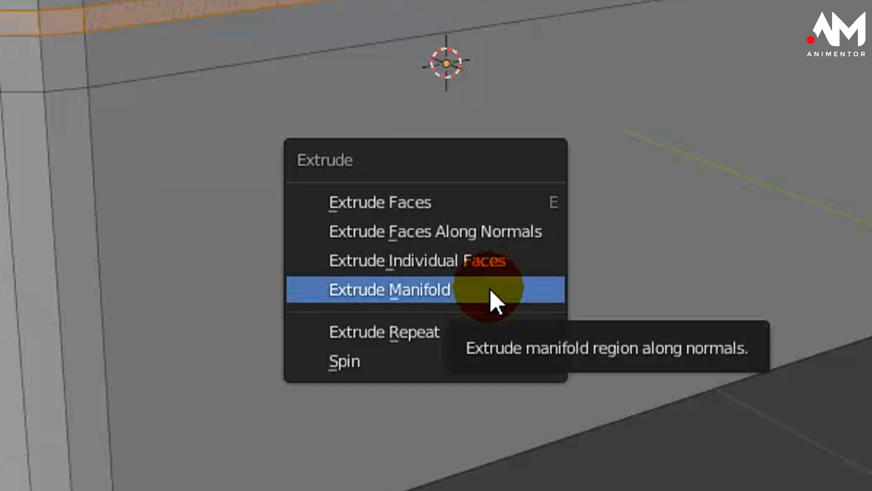
left_click(468, 234)
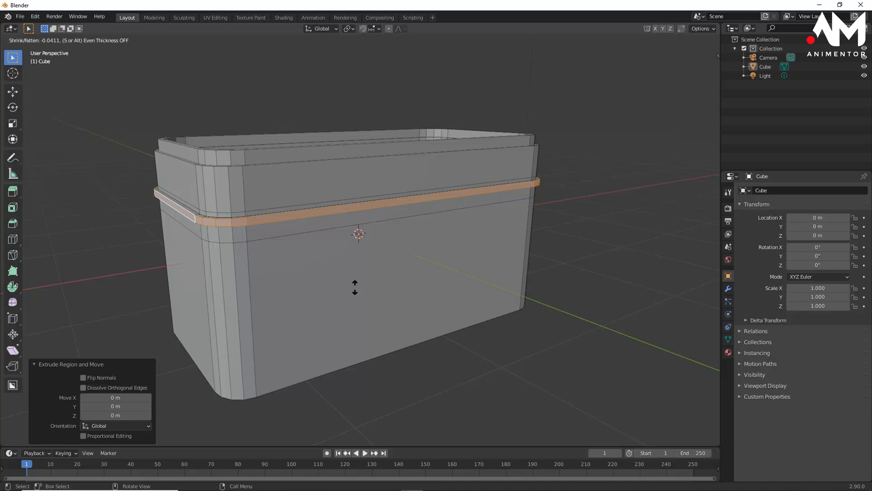
left_click(355, 287)
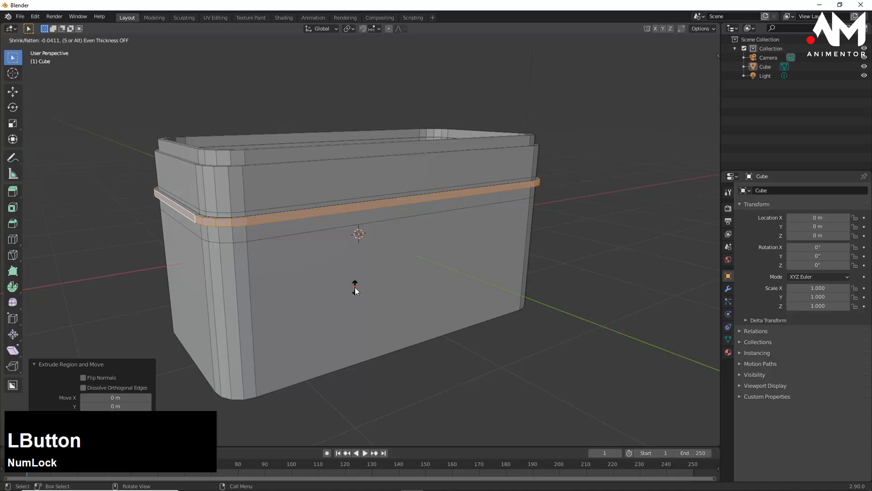
middle_click_drag(334, 282, 311, 276)
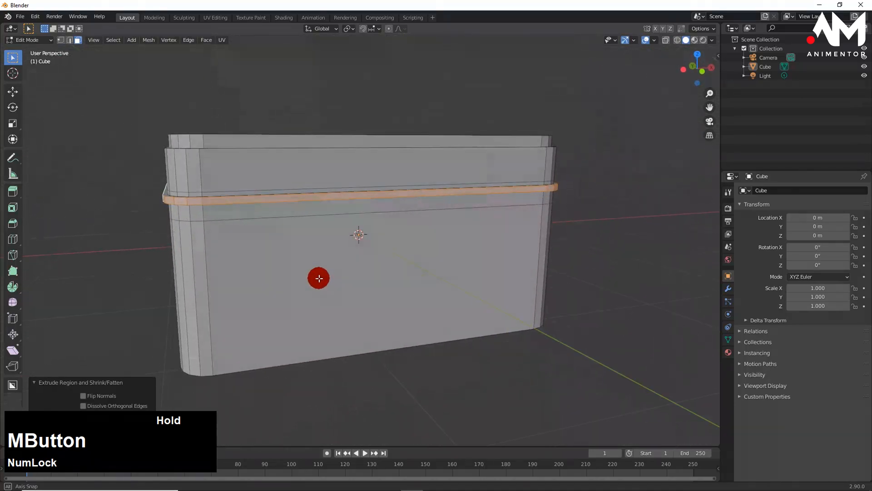
Add a horizontal loop cut around the outer walls near the base, slid down to a factor of about -0.709.
middle_click_drag(297, 212, 207, 273)
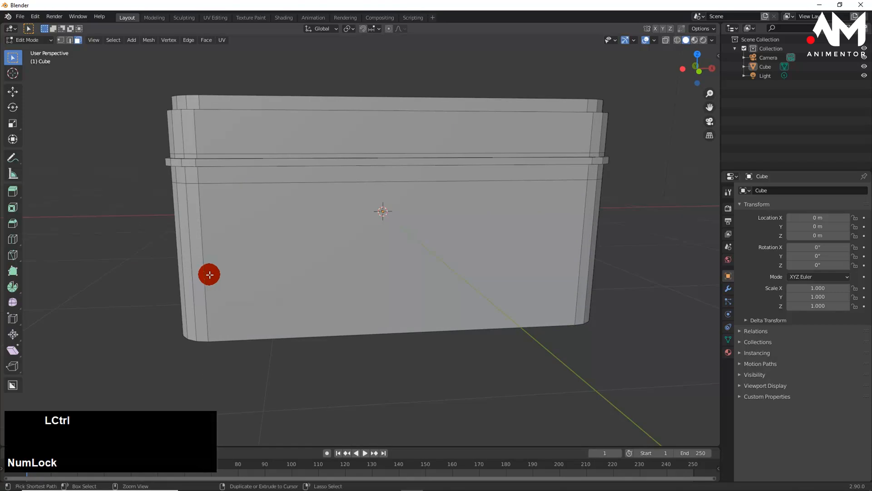
key("ctrl+r")
left_click_drag(211, 265, 213, 301)
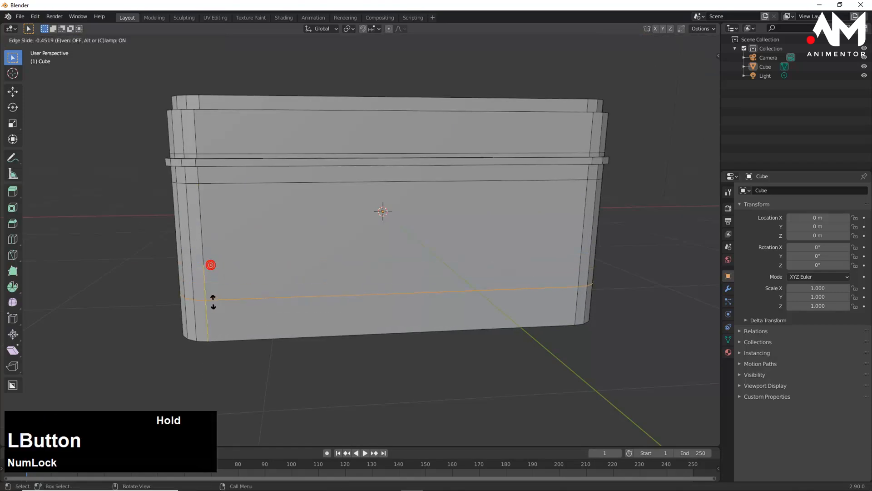
middle_click(234, 318)
left_click(230, 320)
mouse_move(232, 324)
middle_mouse_down()
mouse_move(251, 308)
mouse_move(245, 329)
middle_mouse_up()
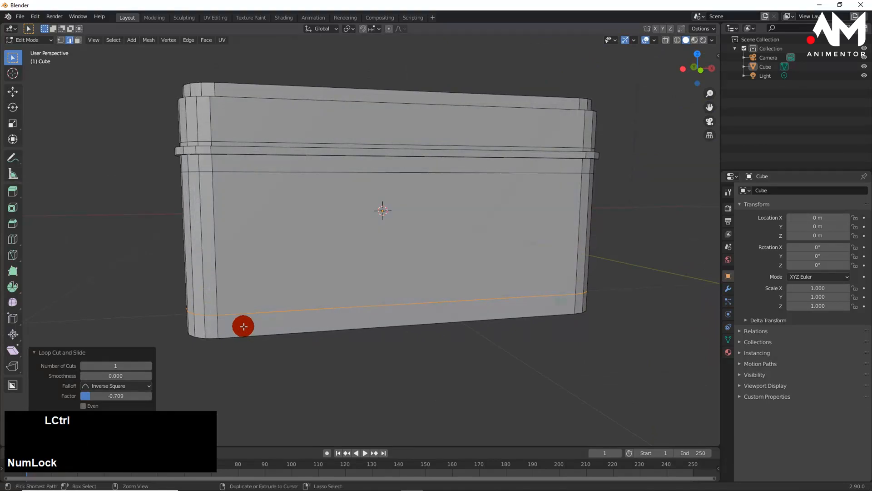
Add a second horizontal loop cut just above the one near the base, slid to a factor of about 0.595.
key("ctrl+r")
left_click_drag(222, 246, 227, 258)
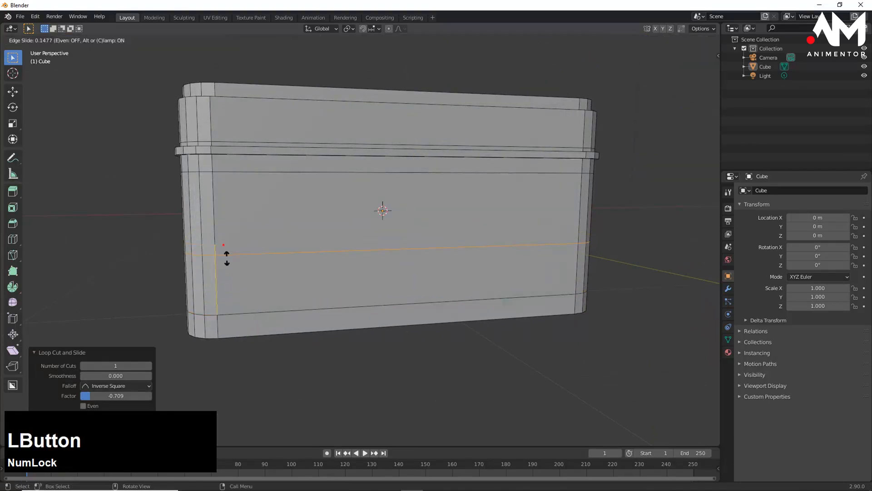
left_click(229, 288)
mouse_move(228, 286)
middle_mouse_down()
mouse_move(236, 296)
mouse_move(219, 302)
mouse_move(228, 300)
middle_mouse_up()
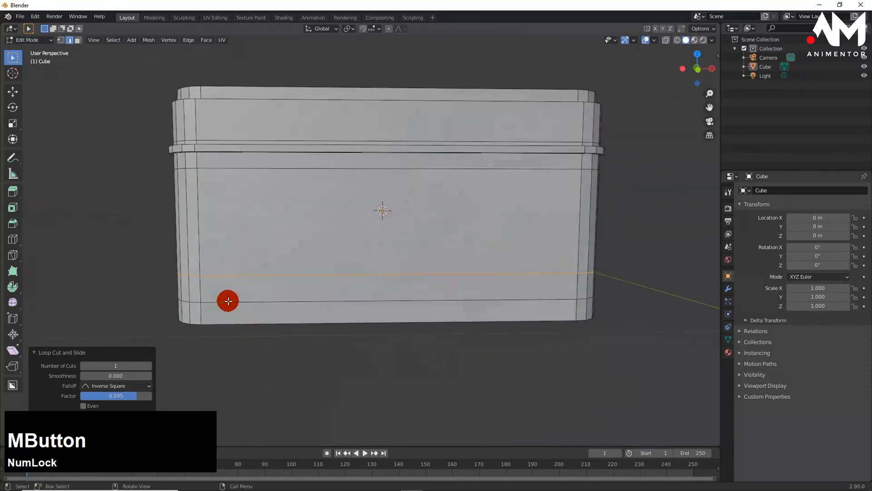
In front view with X-ray on, select all outer faces between the two lower loop cuts, including the hidden ones.
key("KP_1")
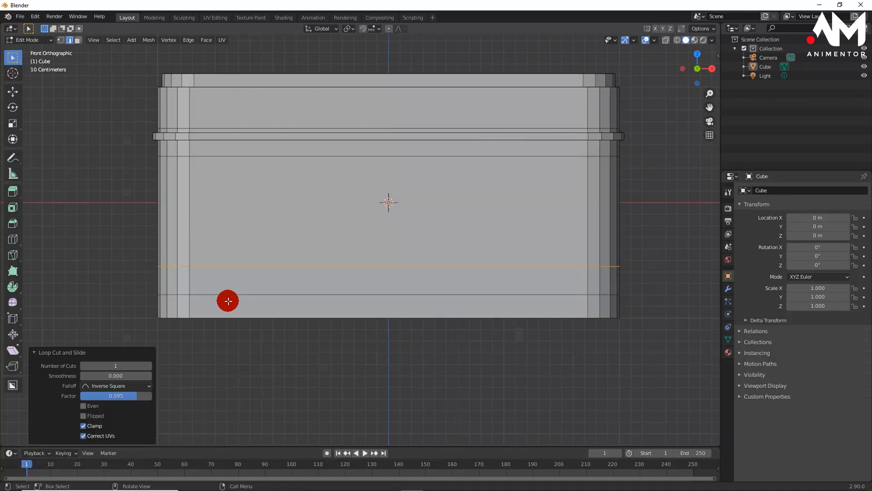
key("alt+z")
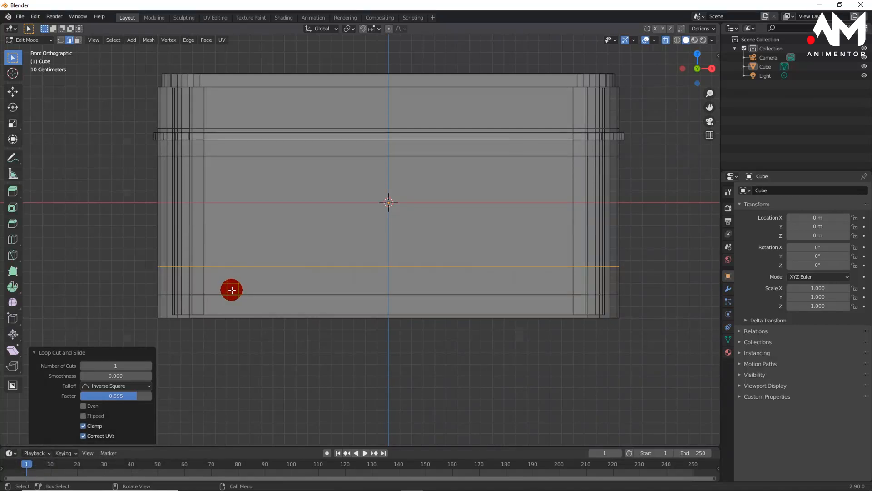
key("3")
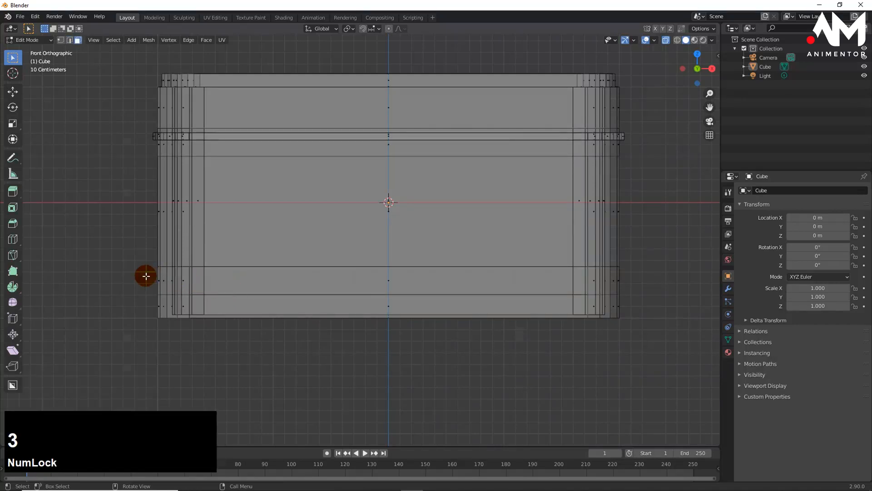
left_click_drag(142, 274, 536, 282)
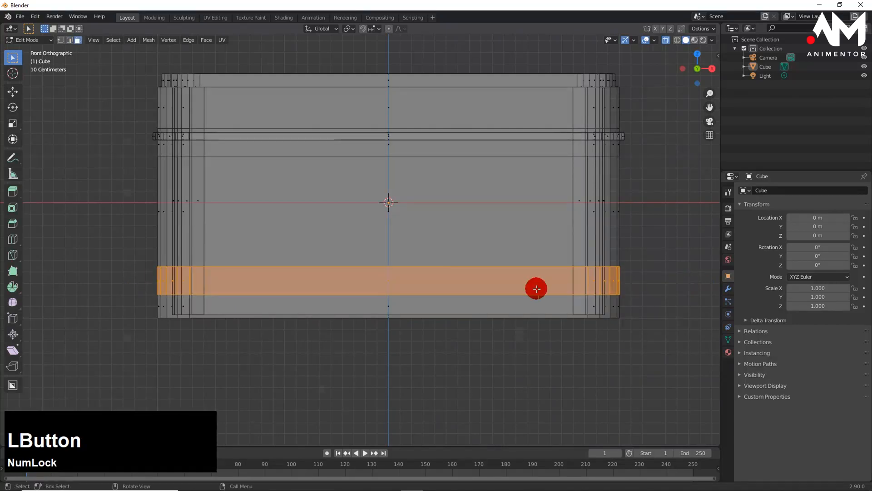
mouse_move(536, 282)
middle_mouse_down()
mouse_move(561, 278)
mouse_move(520, 283)
mouse_move(535, 289)
middle_mouse_up()
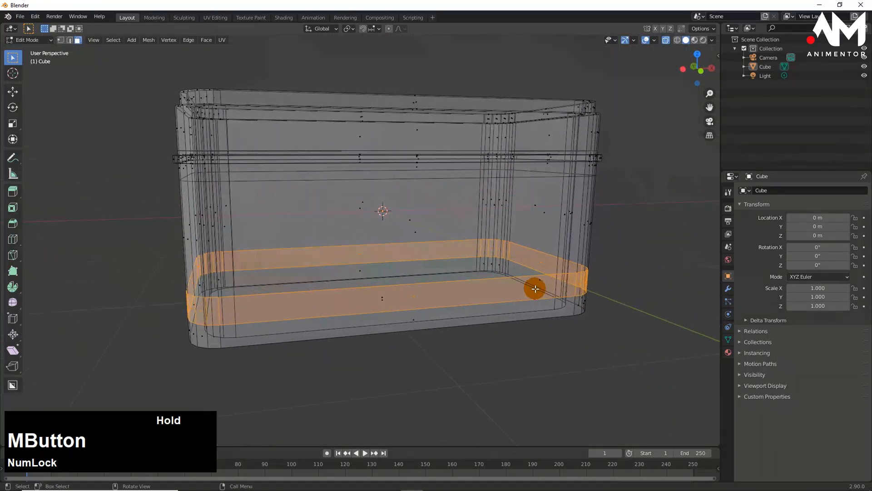
Inset the selected lower band of faces by about 0.077 m.
key("i")
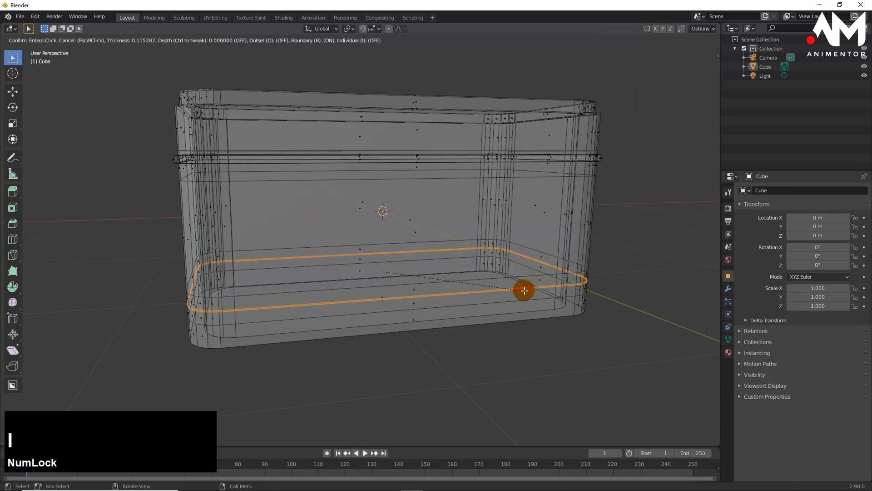
left_click(526, 290)
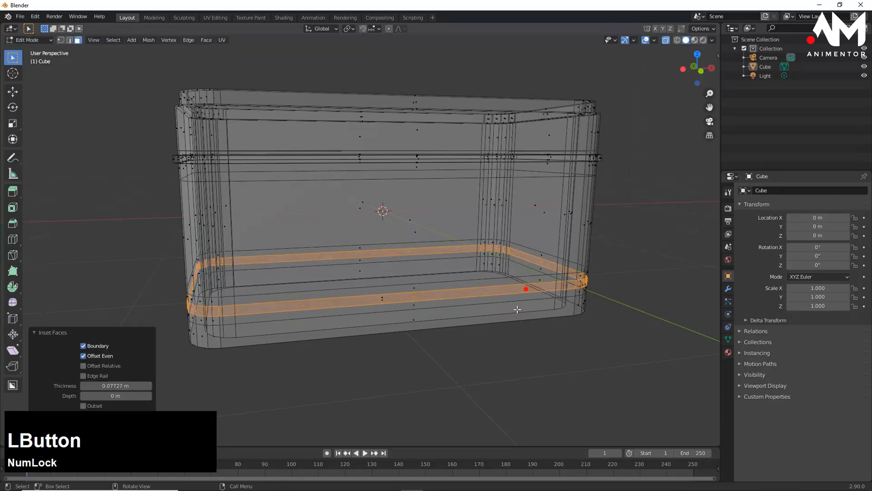
middle_click_drag(518, 310, 520, 312)
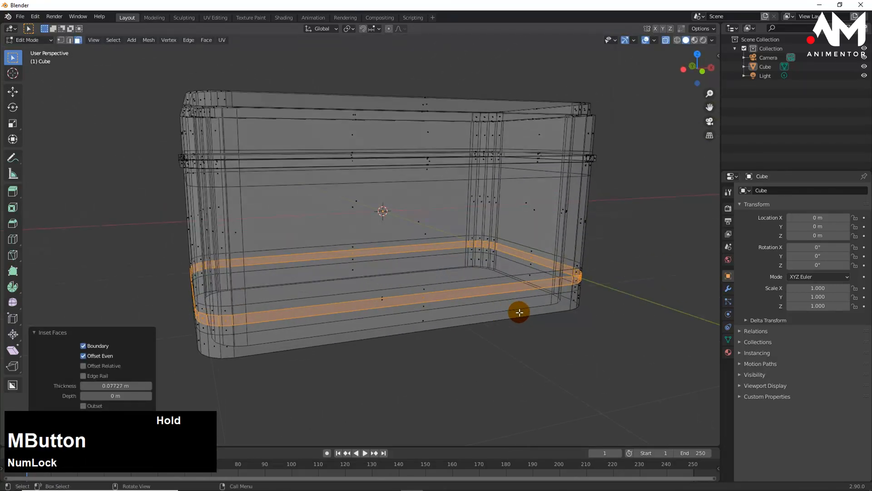
Extrude the lower inset band outward along its normals by about 0.05 m and check the box in Object Mode.
key("alt+e")
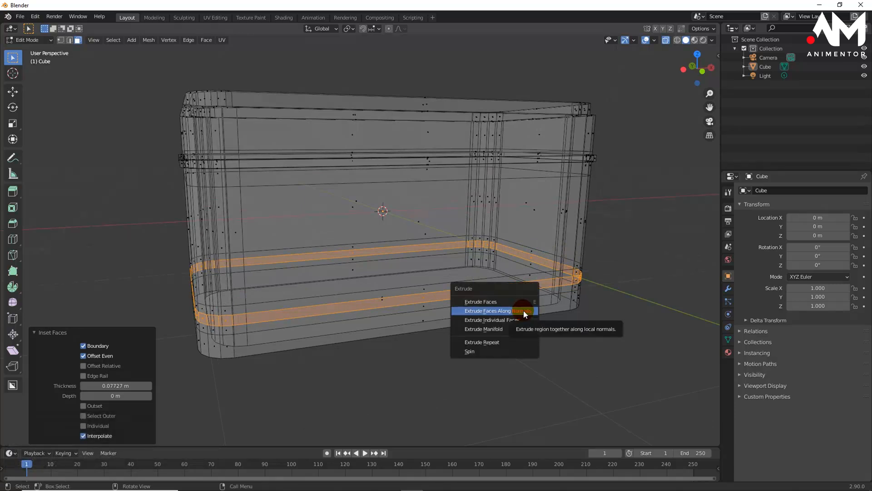
left_click(524, 311)
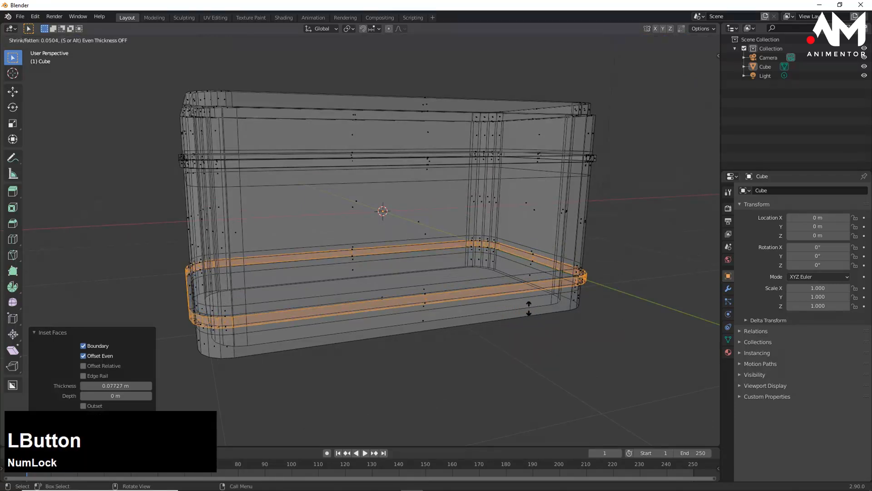
left_click(527, 309)
middle_click_drag(514, 333, 449, 333)
key("Tab")
middle_click_drag(452, 329, 424, 289)
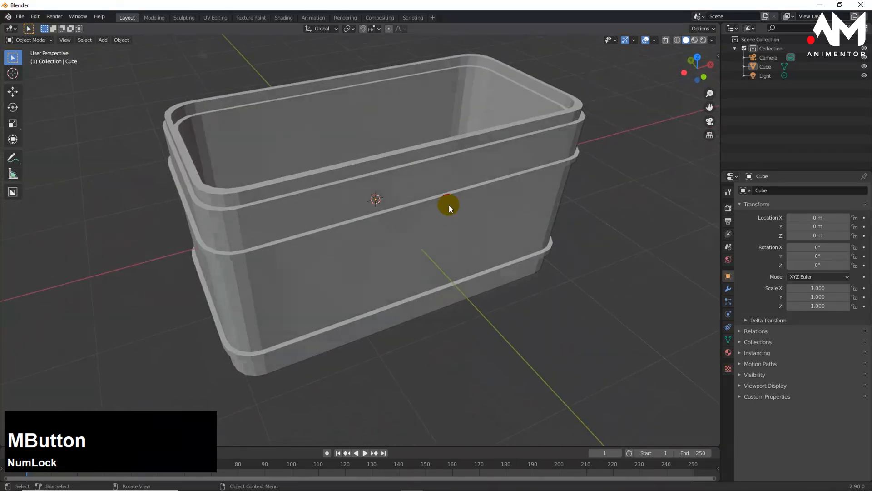
middle_click_drag(449, 205, 428, 182)
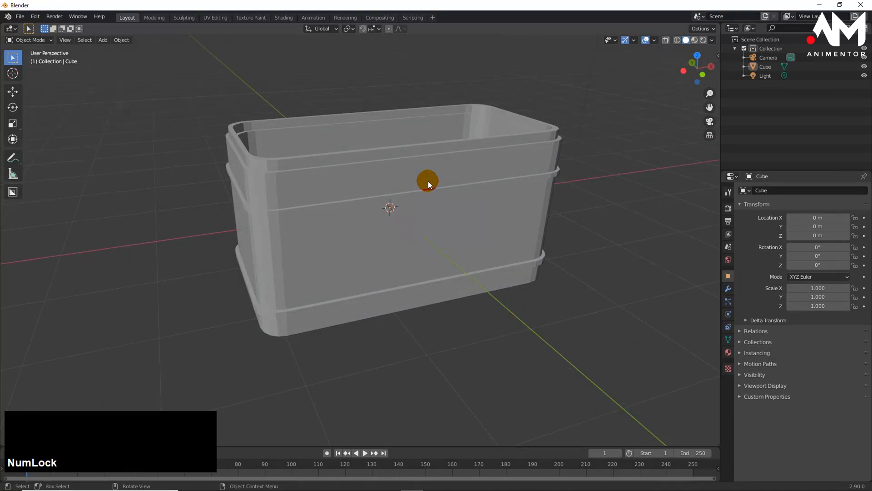
Back in Edit Mode, add one vertical loop cut centred on the long front wall, without sliding it.
key("Tab")
middle_click_drag(427, 184, 433, 204)
scroll(433, 204, "up", 1)
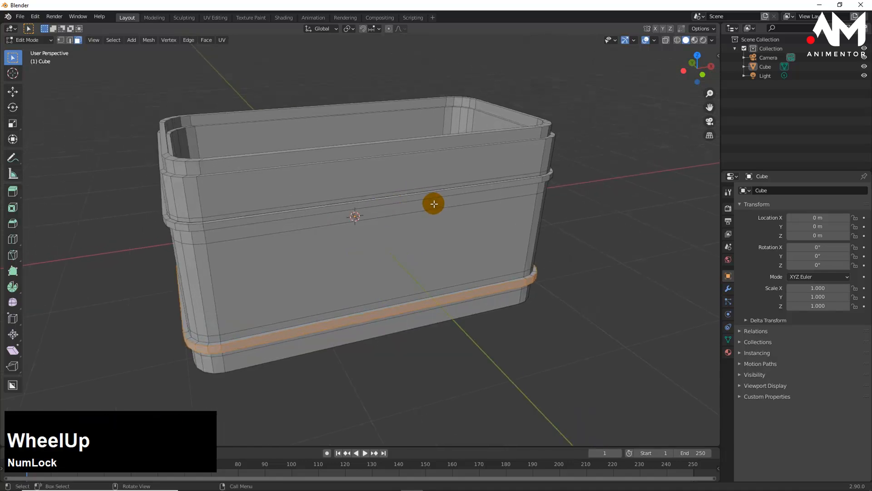
key("ctrl+r")
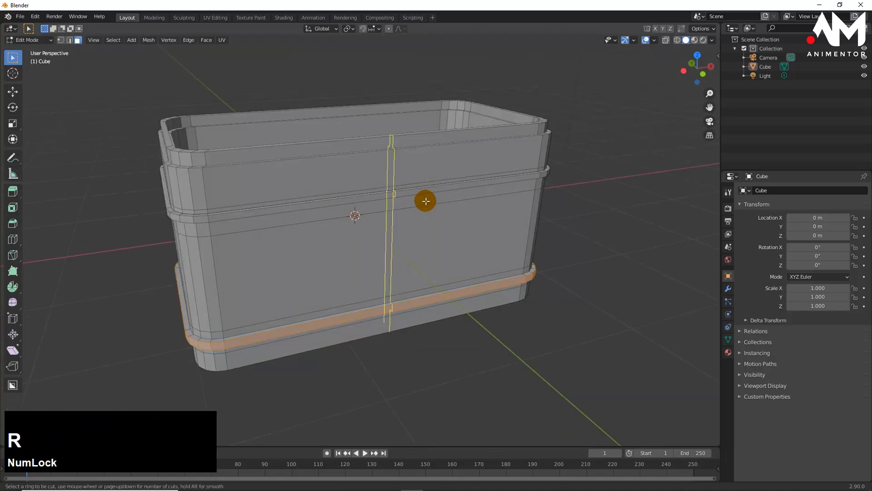
left_click(394, 197)
right_click(395, 197)
middle_click_drag(428, 210, 408, 208)
scroll(394, 206, "up", 2)
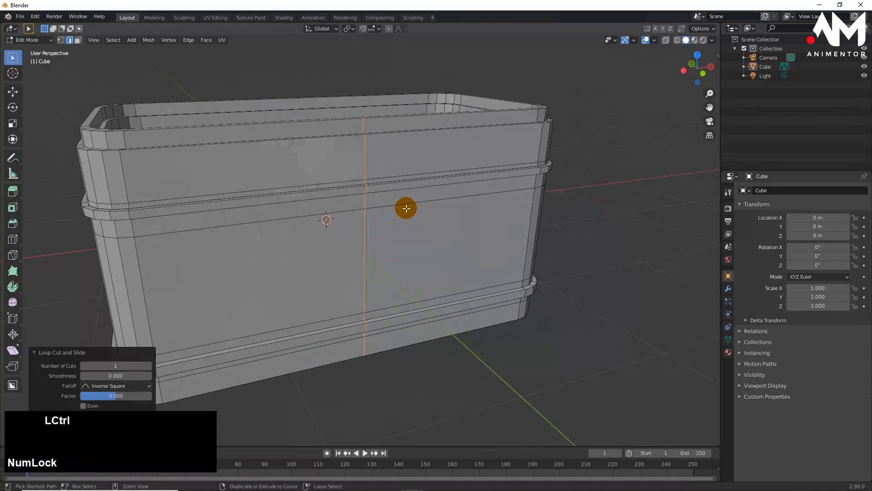
Bevel the centre vertical loop to a width of about 0.117 m with 3 segments.
key("ctrl+b")
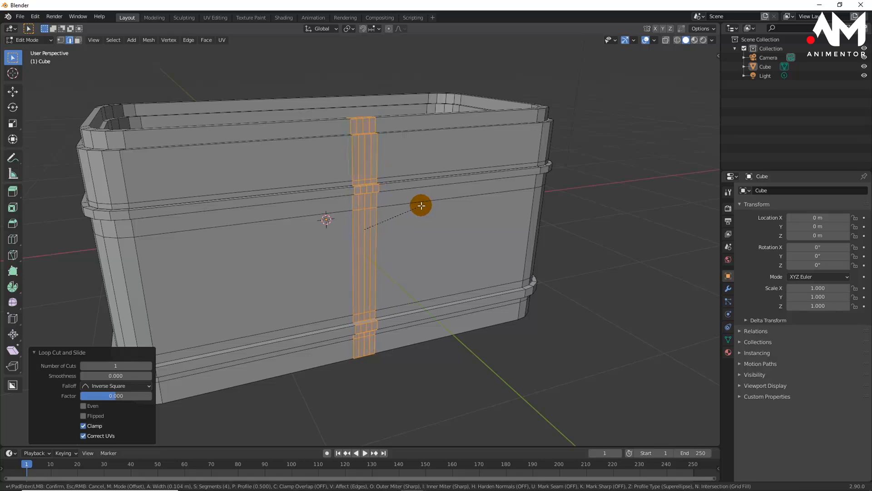
scroll(422, 205, "down", 1)
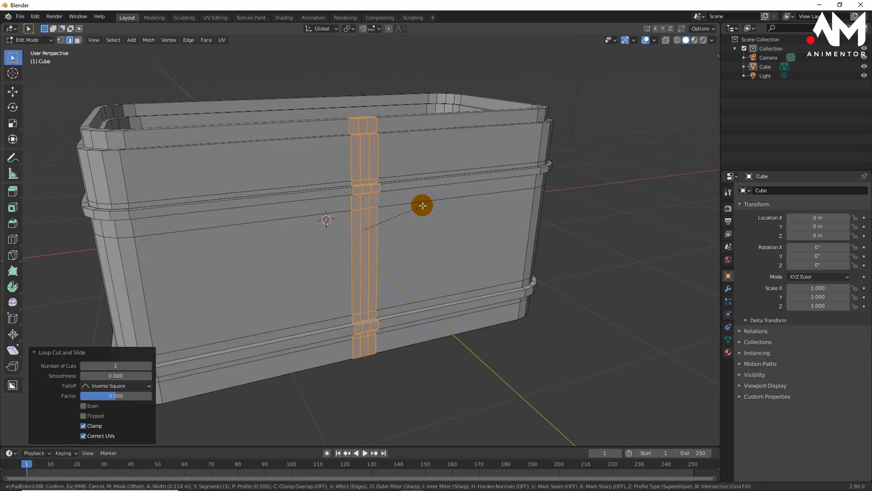
scroll(423, 206, "down", 1)
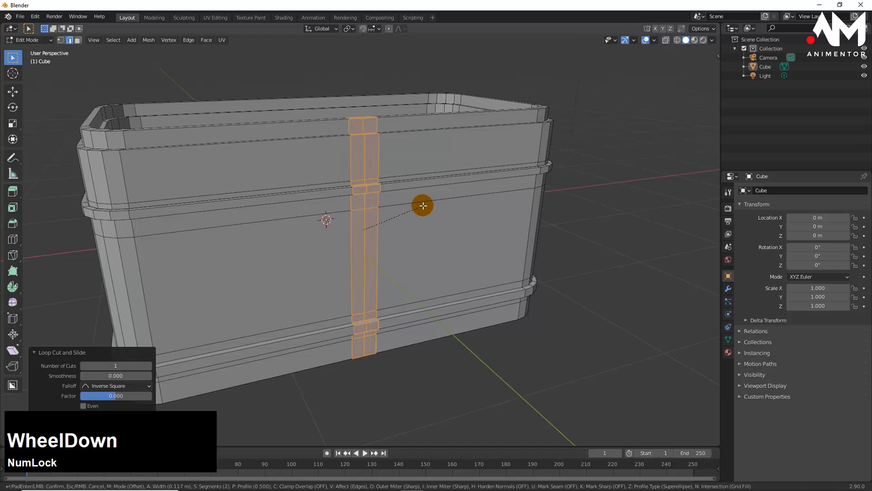
left_click(423, 205)
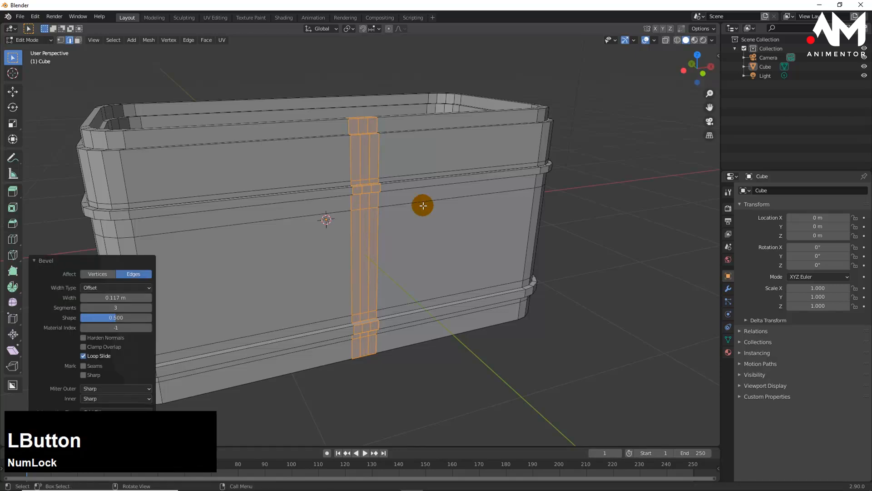
middle_click_drag(578, 244, 464, 245)
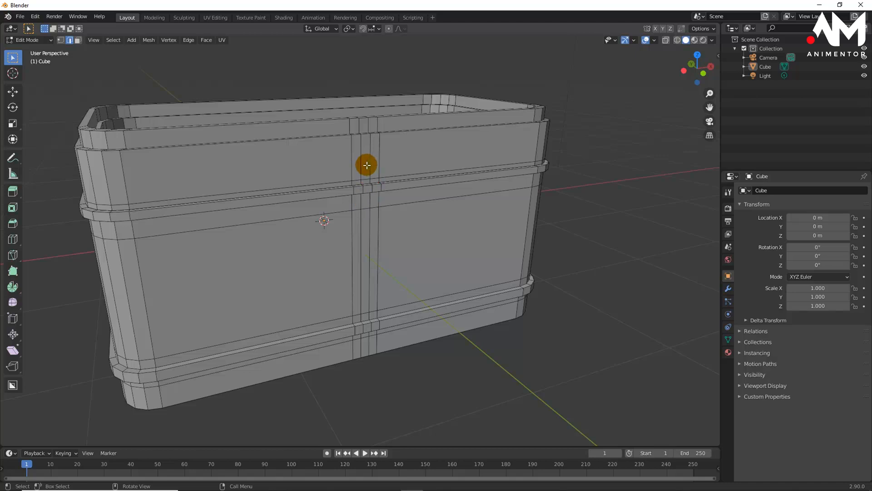
In face select mode, select the central column of front wall faces from below the rim to the lower band and extrude it inward as a groove.
key("3")
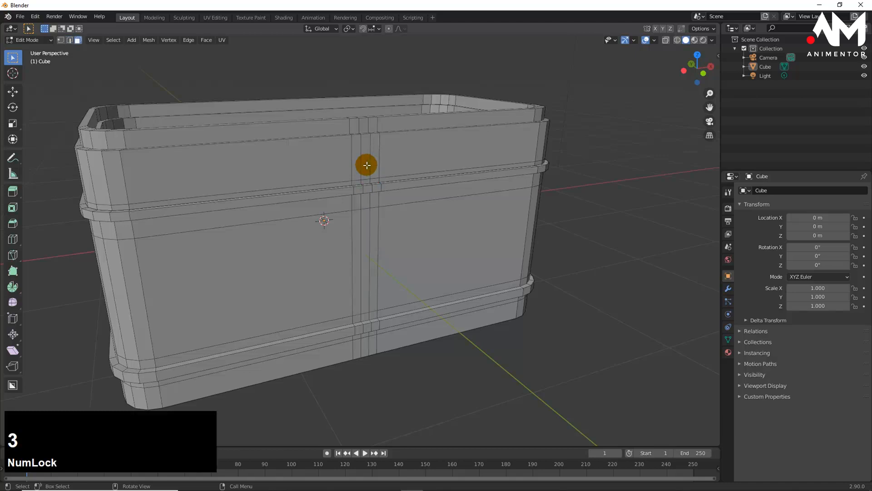
left_click(364, 162)
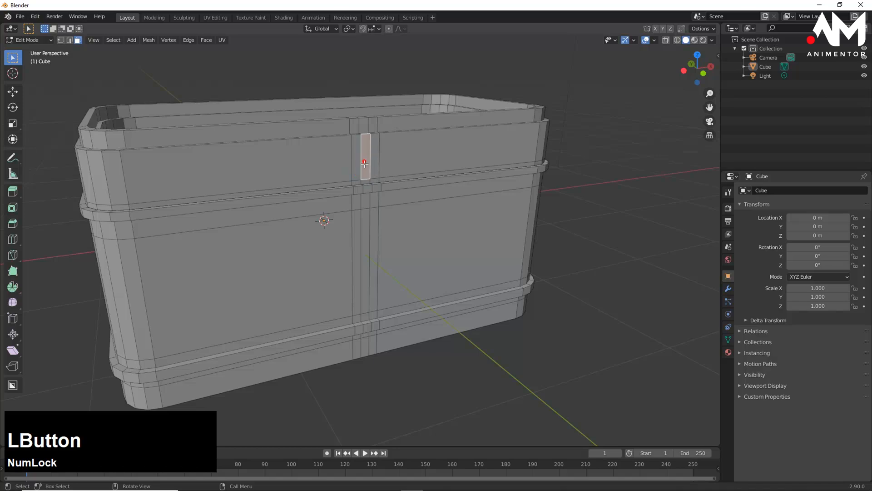
scroll(374, 184, "up", 3)
middle_click_drag(376, 179, 379, 274)
left_click(379, 273, "shift")
middle_click_drag(432, 142, 415, 244)
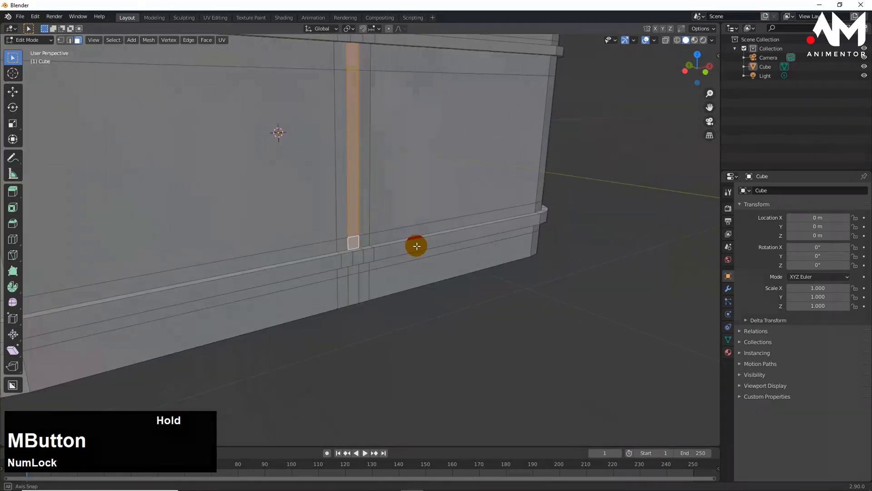
scroll(410, 208, "down", 3)
middle_click_drag(413, 181, 417, 260, "shift")
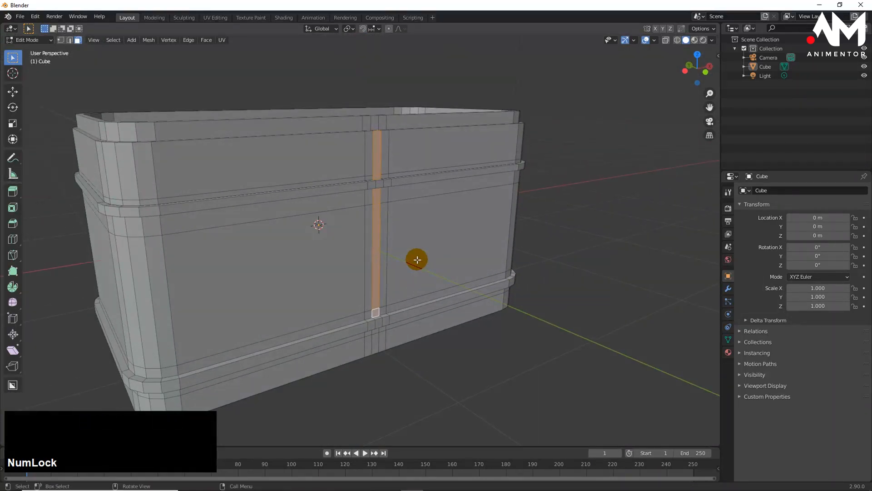
key("e")
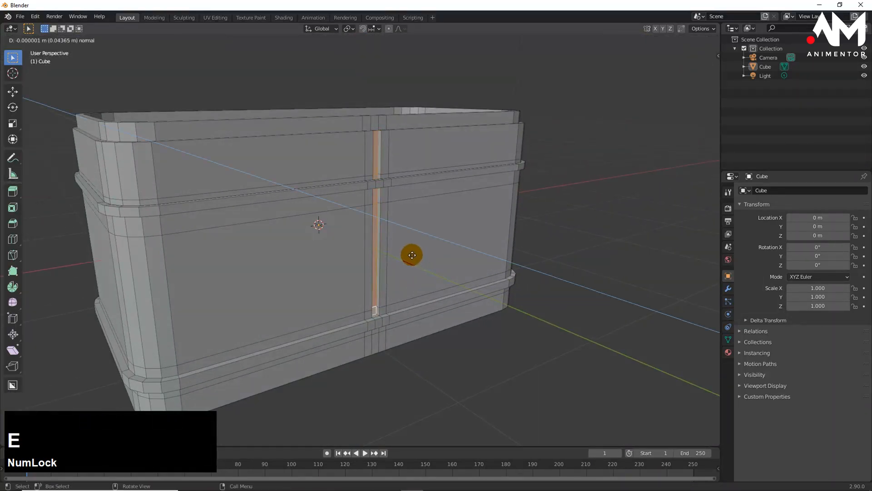
left_click(412, 251)
Inspect the extruded vertical strip up close and return to Object Mode to view the whole box.
scroll(412, 252, "up", 3)
middle_click_drag(412, 252, 402, 153)
scroll(410, 210, "down", 1)
scroll(414, 192, "down", 2)
mouse_move(417, 195)
middle_mouse_down()
mouse_move(411, 200)
mouse_move(421, 210)
mouse_move(400, 174)
mouse_move(411, 189)
mouse_move(421, 187)
mouse_move(384, 174)
mouse_move(414, 183)
mouse_move(400, 192)
mouse_move(434, 215)
mouse_move(436, 191)
mouse_move(417, 198)
mouse_move(432, 198)
mouse_move(424, 206)
mouse_move(337, 216)
mouse_move(473, 216)
mouse_move(384, 203)
mouse_move(391, 234)
mouse_move(456, 220)
mouse_move(339, 236)
mouse_move(467, 191)
mouse_move(414, 215)
mouse_move(454, 194)
mouse_move(388, 197)
mouse_move(387, 208)
mouse_move(405, 208)
middle_mouse_up()
key("Tab")
scroll(432, 191, "down", 2)
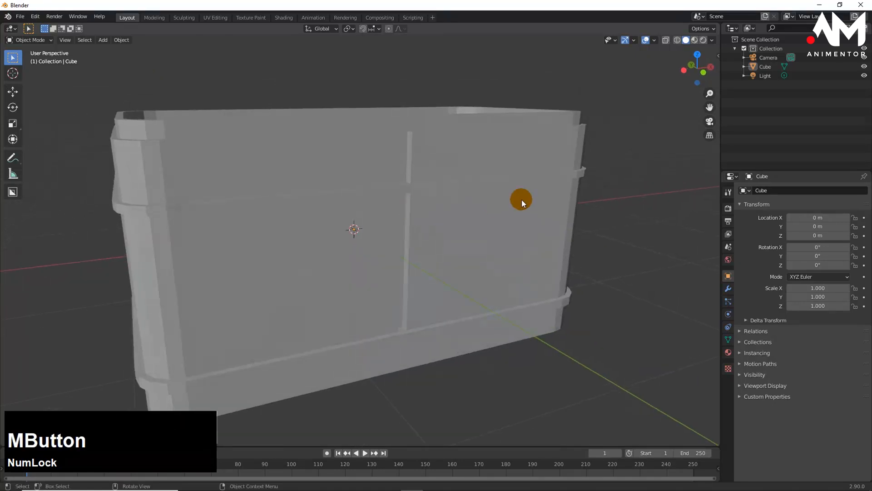
Set the viewport lighting to MatCap and enable the Cavity option.
left_click(715, 40)
left_click(706, 86)
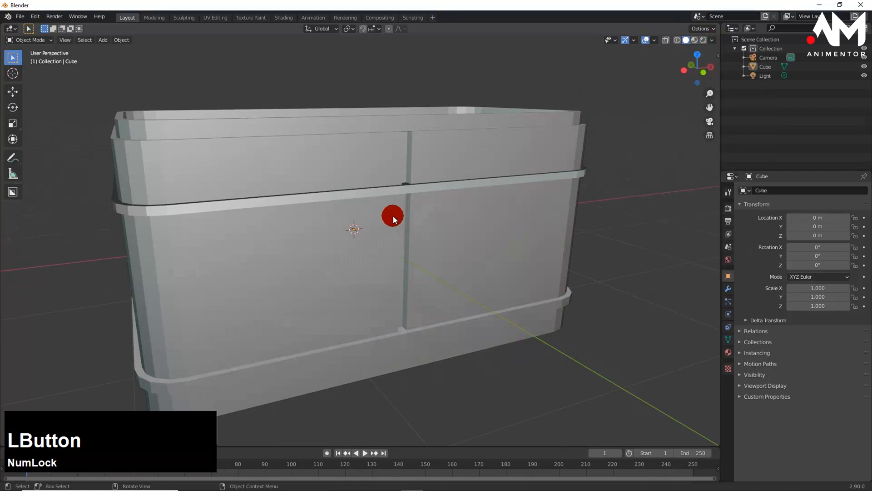
mouse_move(393, 216)
middle_mouse_down()
mouse_move(396, 195)
mouse_move(371, 201)
mouse_move(372, 218)
mouse_move(417, 220)
mouse_move(394, 219)
middle_mouse_up()
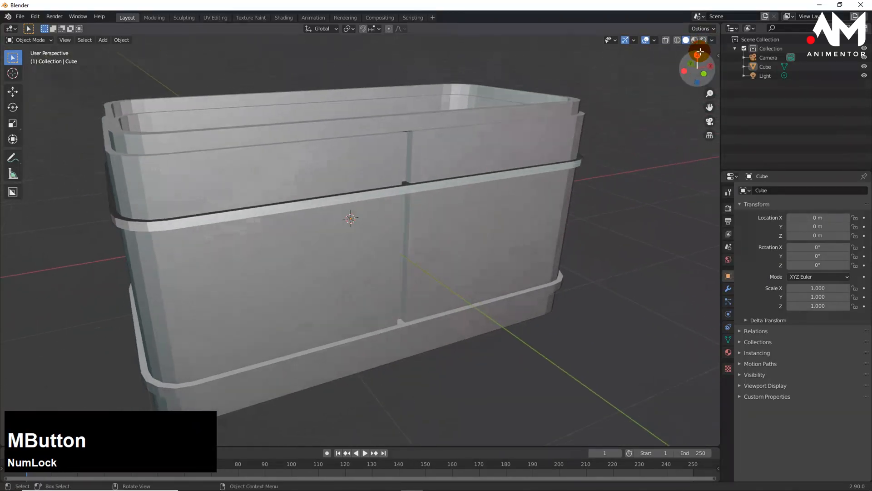
left_click(712, 40)
left_click(661, 234)
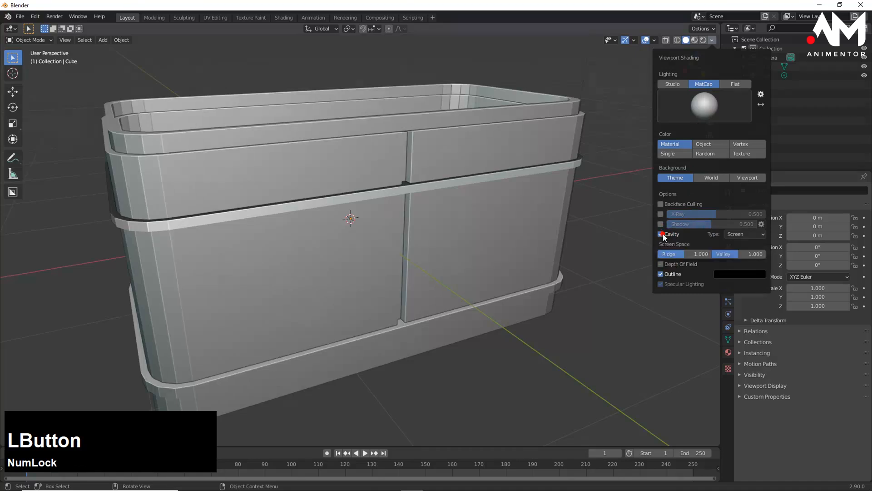
mouse_move(413, 183)
middle_mouse_down()
mouse_move(424, 173)
mouse_move(413, 177)
middle_mouse_up()
Change the viewport matcap to the reddish clay sphere.
left_click(711, 41)
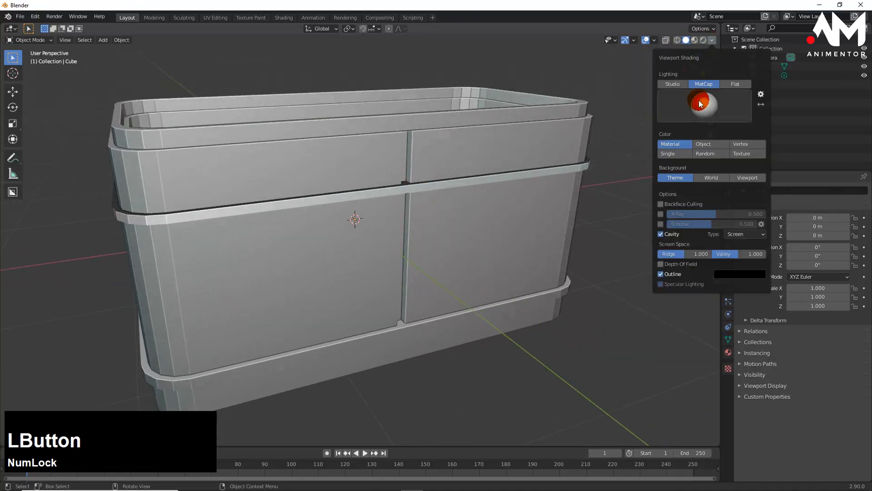
left_click(707, 115)
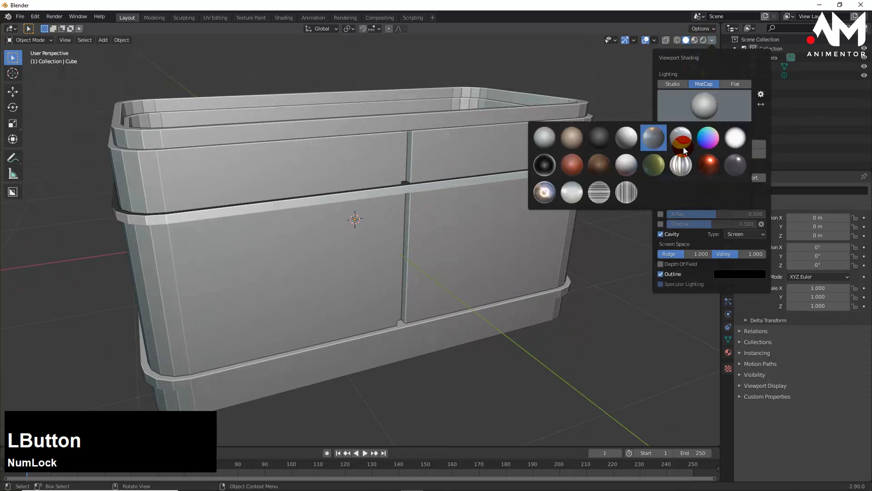
left_click(577, 168)
middle_click_drag(552, 241, 522, 221)
Set the viewport shading's cavity type to Both and check the edge highlights around the box.
left_click(716, 44)
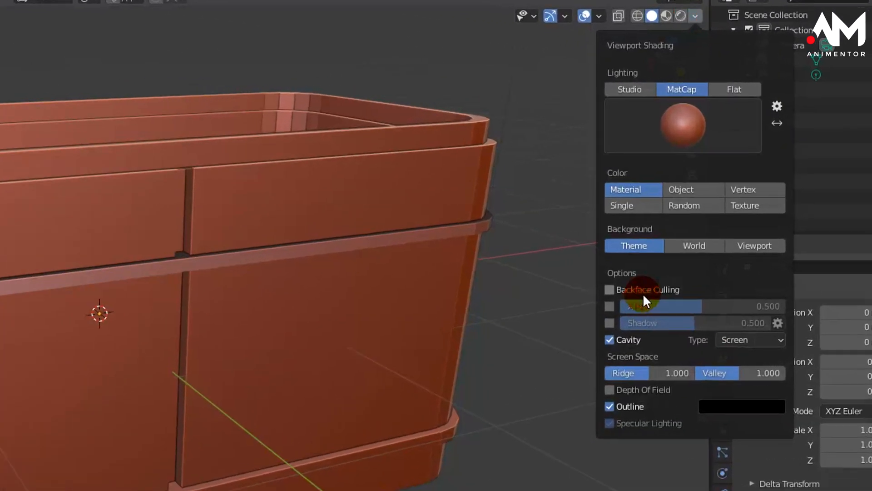
left_click(734, 356)
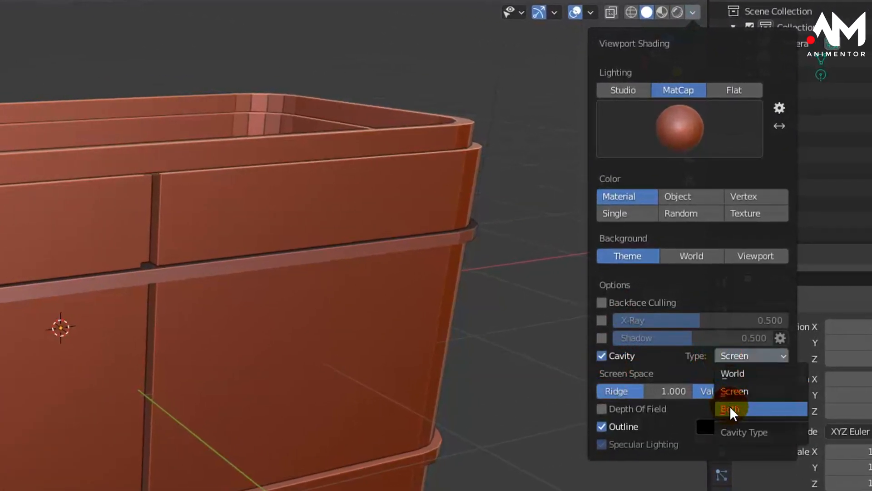
left_click(729, 410)
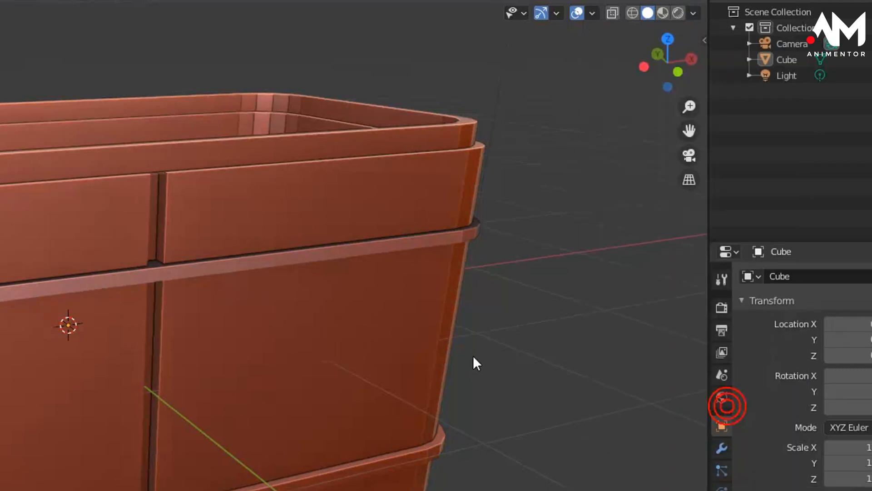
middle_click_drag(473, 359, 487, 248)
scroll(552, 236, "down", 3)
middle_click_drag(450, 208, 462, 236, "shift")
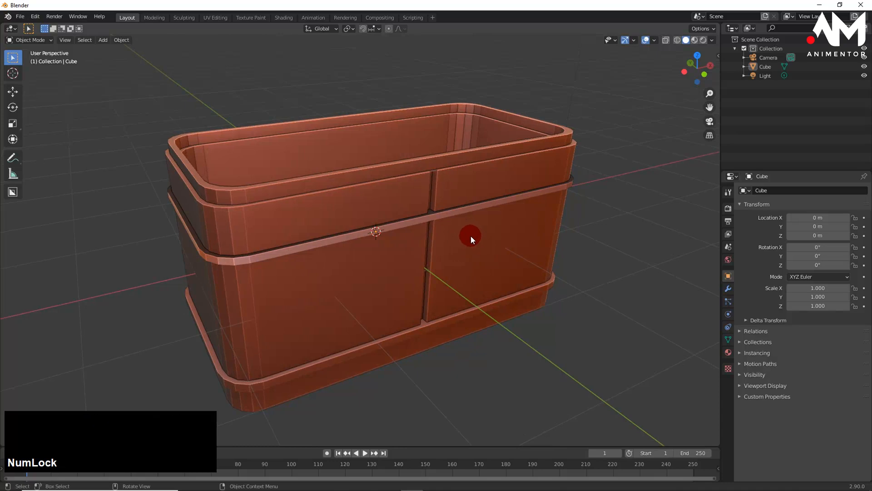
Add a 2 m cube mesh at the origin as a new object inside the box.
left_click(522, 232)
middle_click_drag(524, 234, 481, 242)
scroll(515, 245, "down", 1)
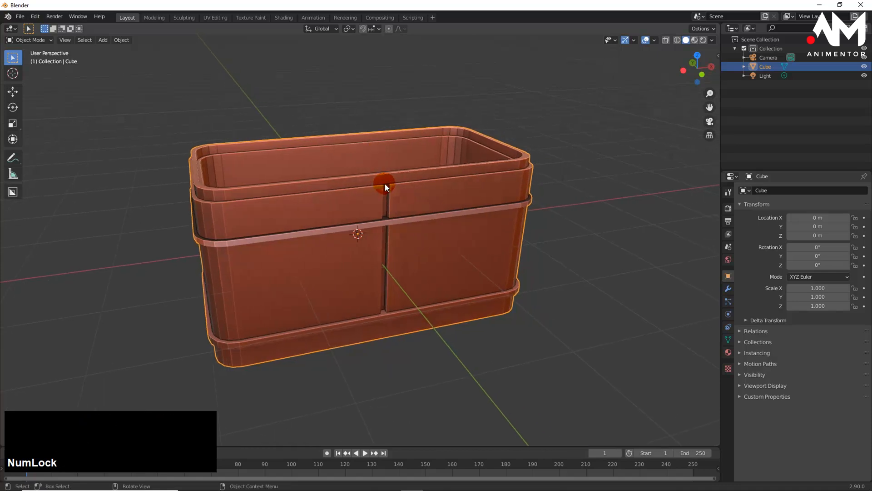
middle_click_drag(400, 195, 509, 132)
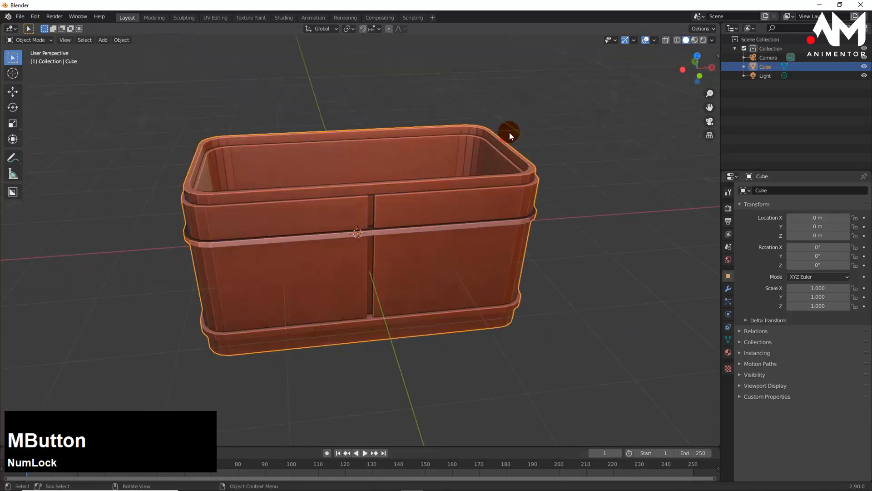
key("shift+a")
mouse_move(510, 132)
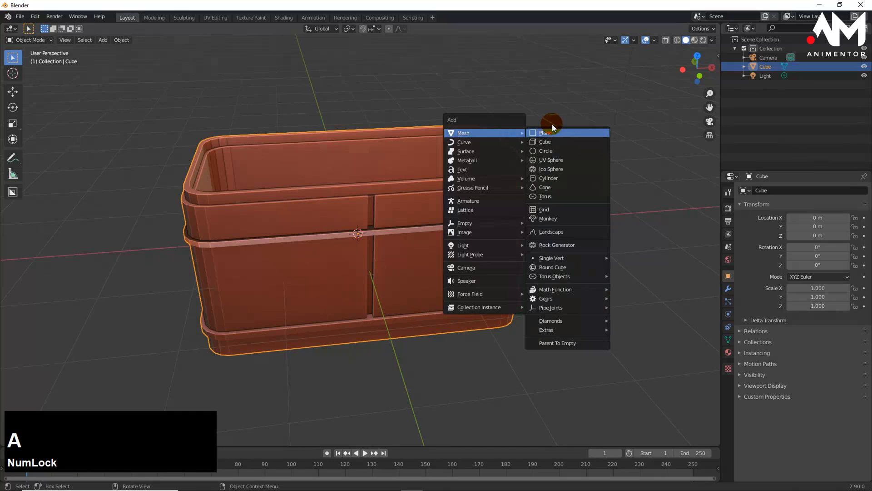
left_click(546, 143)
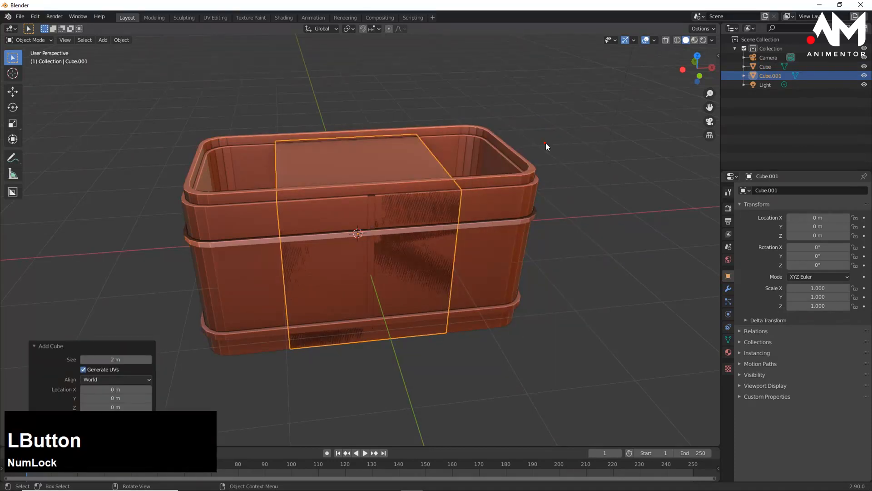
middle_click_drag(460, 200, 442, 218)
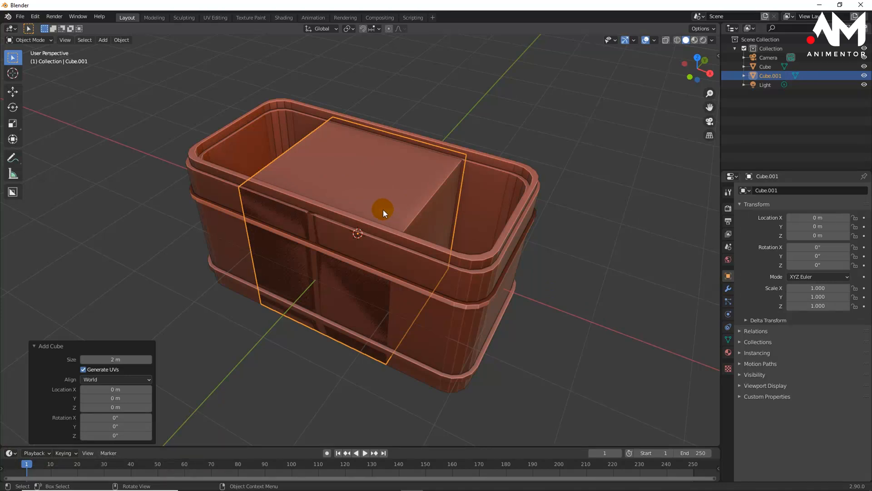
middle_click_drag(398, 209, 397, 219)
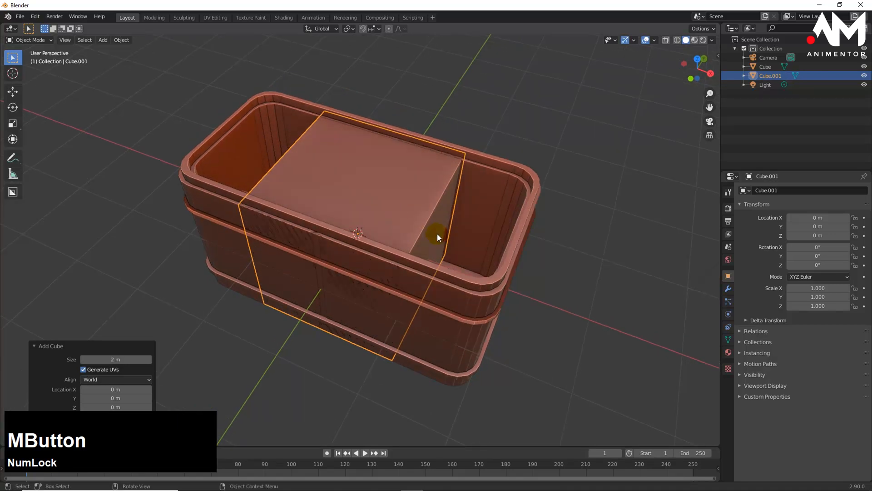
In Edit Mode, select the new cube's two opposite end faces and scale them by 2 along the X axis.
key("Tab")
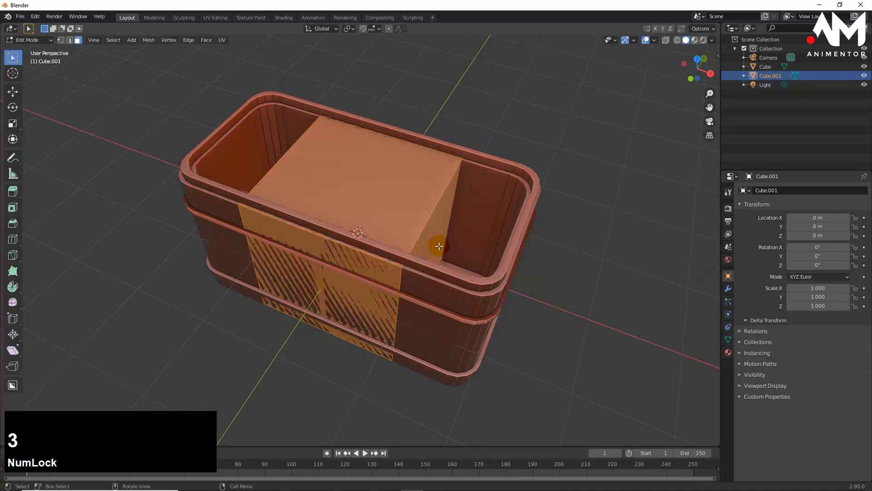
left_click(439, 246)
middle_click_drag(401, 232, 484, 224)
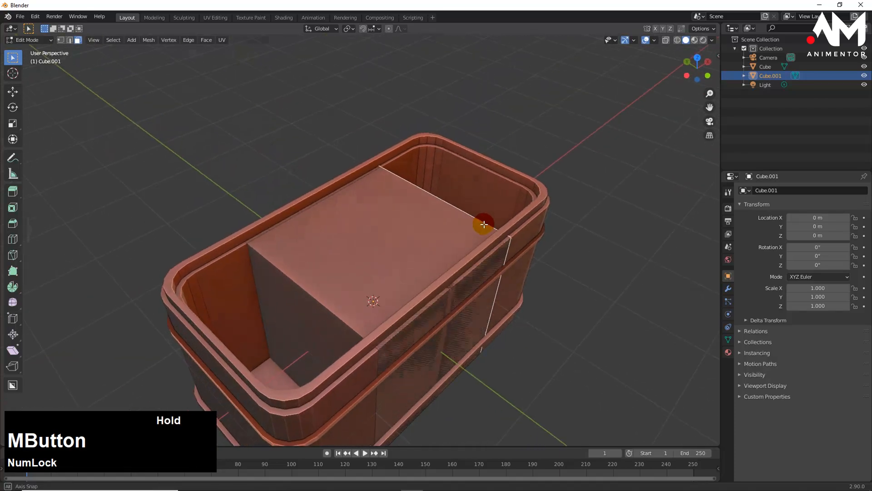
left_click(306, 329)
middle_click_drag(331, 310, 381, 287)
key("s")
key("x")
key("2")
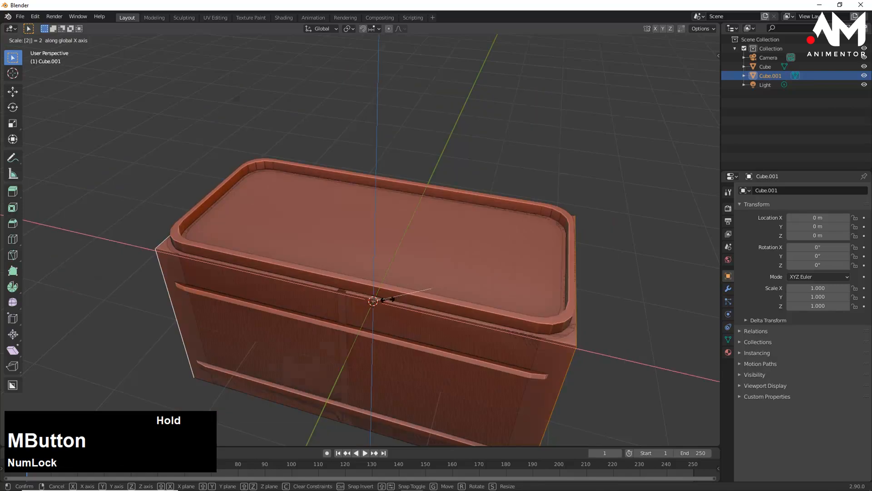
left_click(387, 265)
middle_click_drag(388, 265, 430, 275)
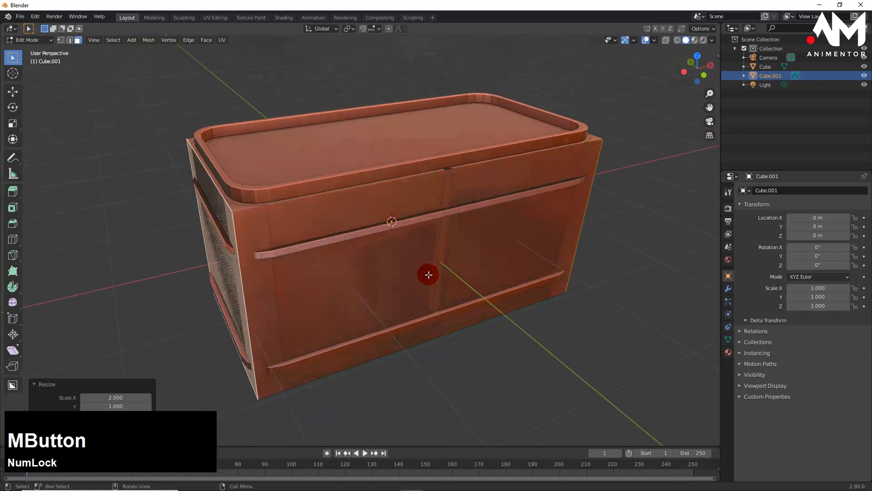
Move the widened block up along the Z axis by about 2.457 m, above the open box.
key("g")
key("z")
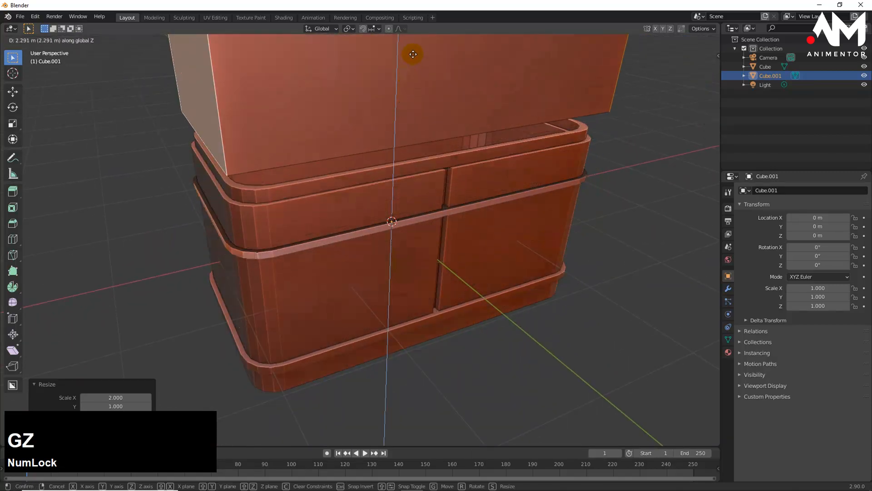
left_click(412, 40)
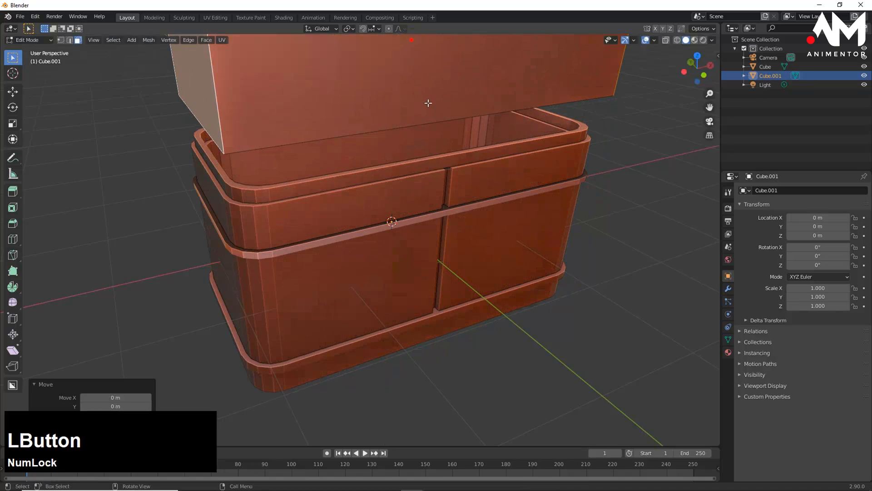
scroll(428, 103, "down", 2)
middle_click_drag(424, 132, 316, 259, "shift")
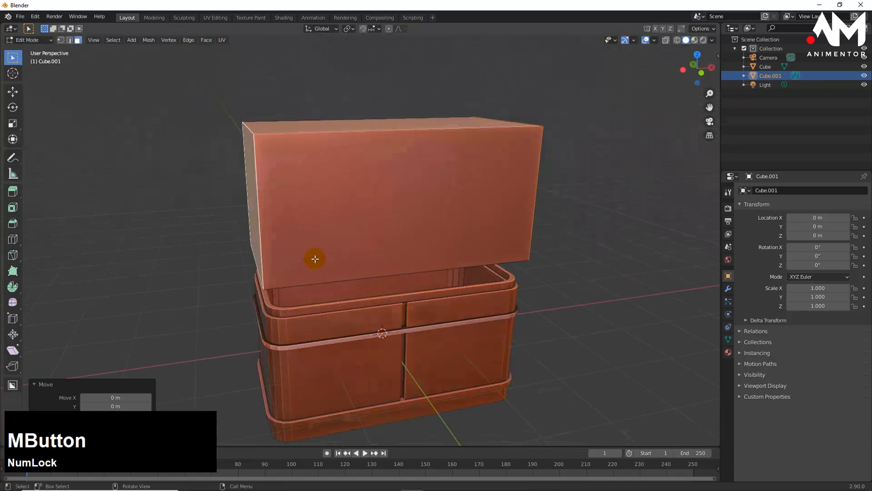
middle_click_drag(406, 299, 419, 268)
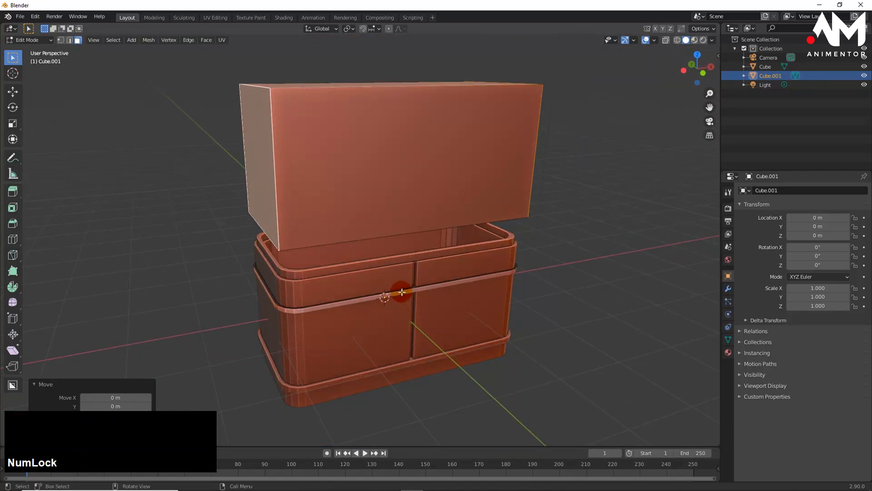
middle_click_drag(413, 302, 424, 253)
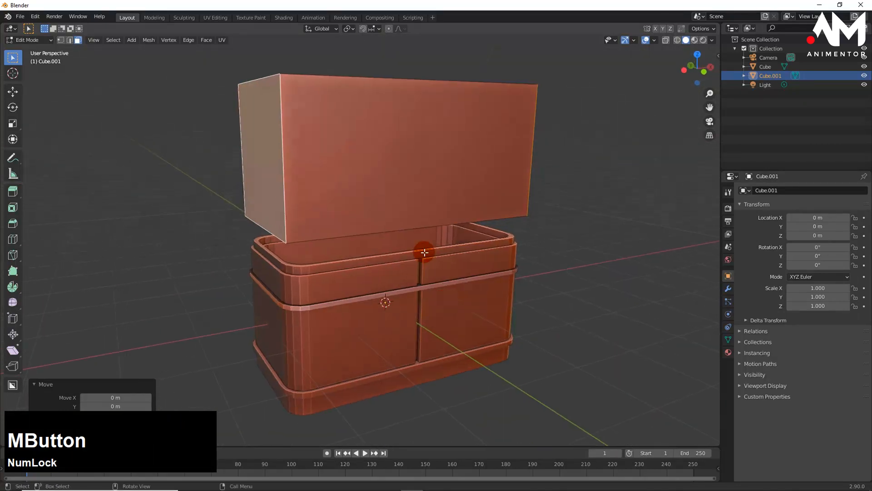
mouse_move(372, 203)
middle_mouse_down()
mouse_move(367, 218)
mouse_move(372, 209)
mouse_move(376, 219)
middle_mouse_up()
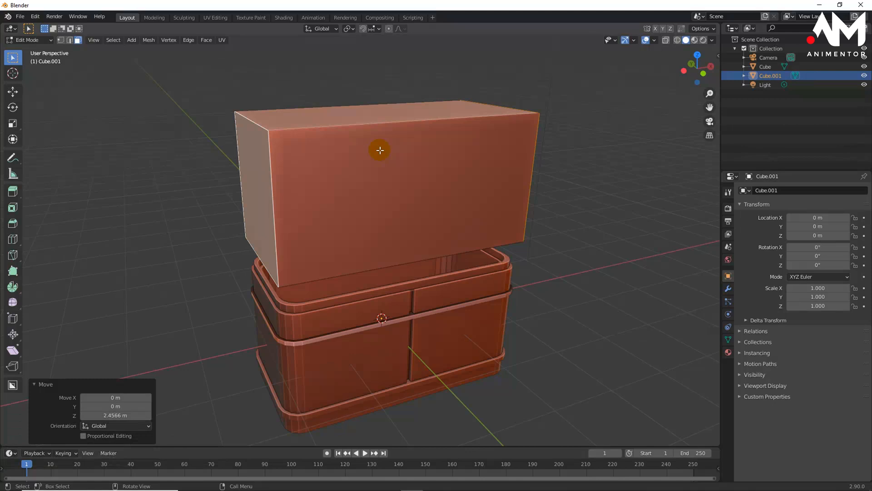
Flatten the raised block by scaling it along the Z axis to about 0.287.
key("s")
key("z")
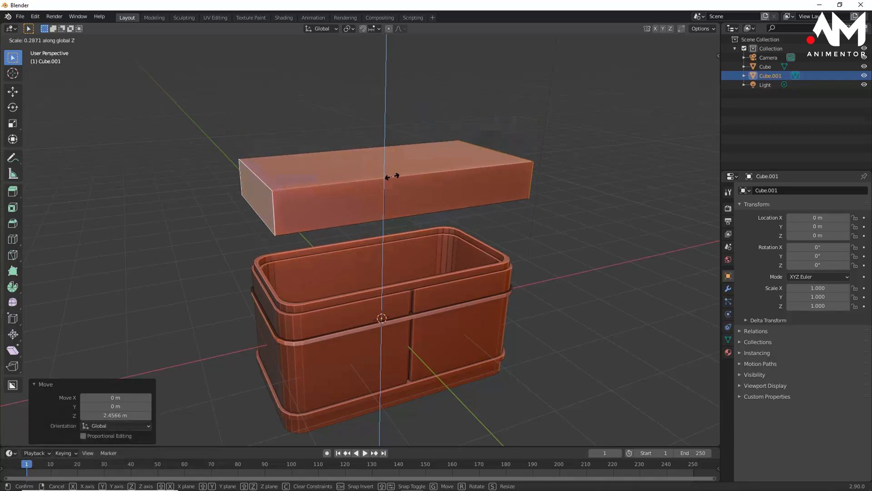
left_click(392, 177)
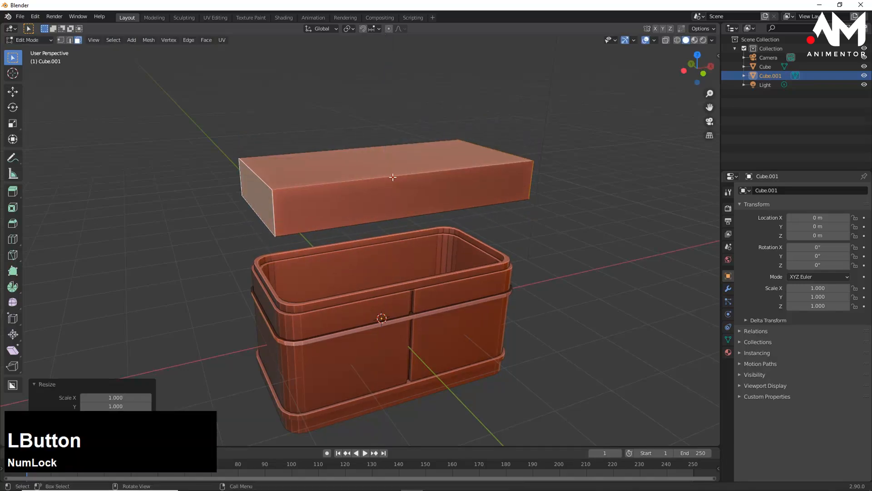
mouse_move(414, 200)
middle_mouse_down()
mouse_move(432, 191)
mouse_move(409, 202)
middle_mouse_up()
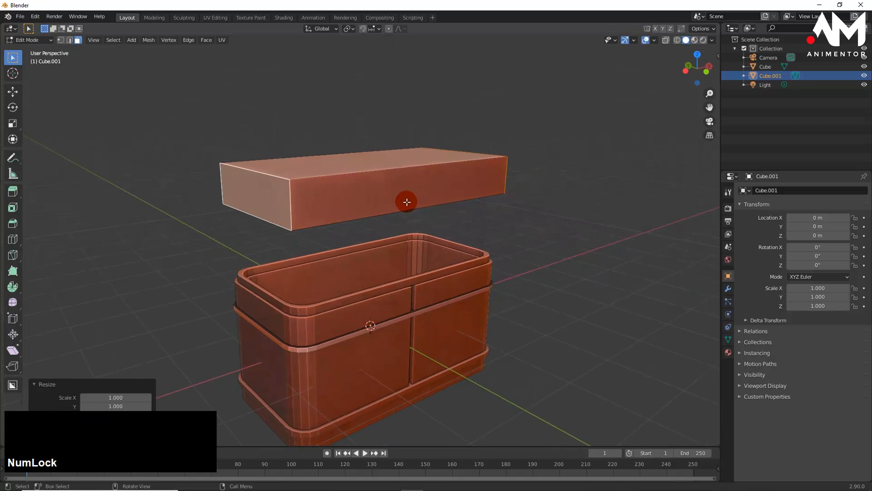
Lower the flattened block along Z by about 1.141 m with the Move tool so it sits over the box's rim.
left_click(14, 93)
left_click_drag(372, 144, 356, 221)
middle_click_drag(389, 244, 361, 155)
scroll(361, 154, "up", 2)
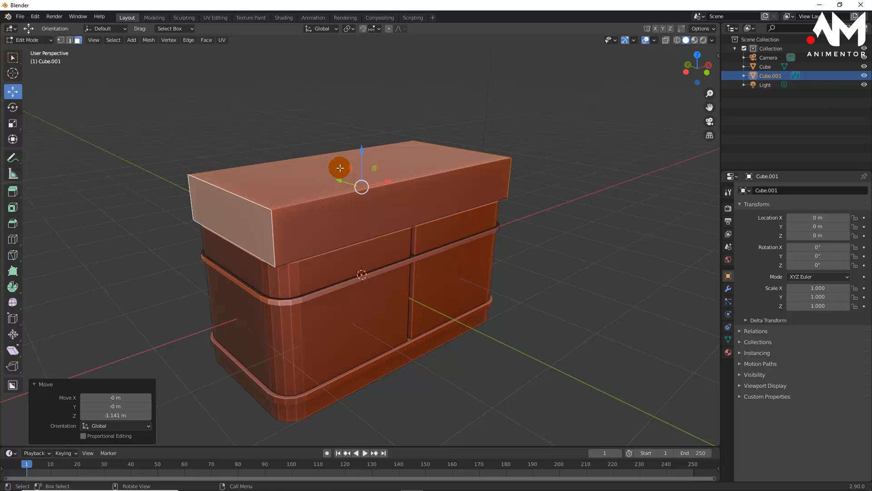
Select the lid block's top face and lower it along Z with the Move tool to make the lid thinner.
left_click(338, 166)
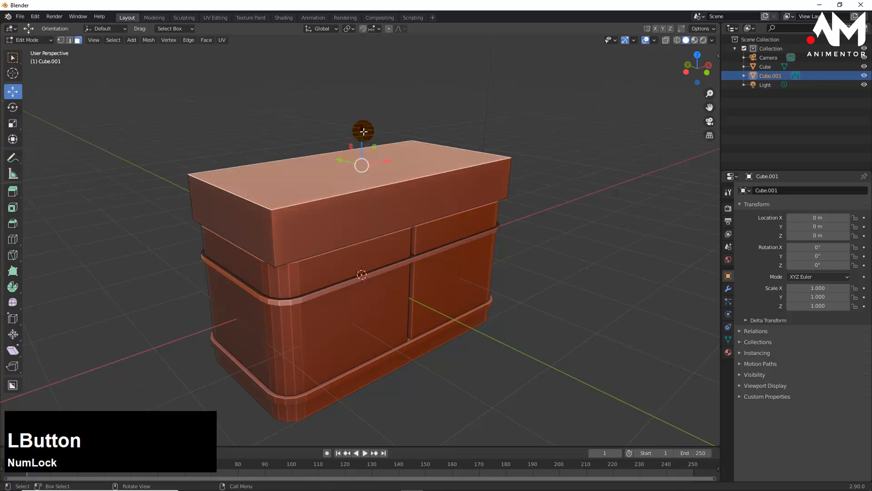
left_click_drag(362, 129, 359, 156)
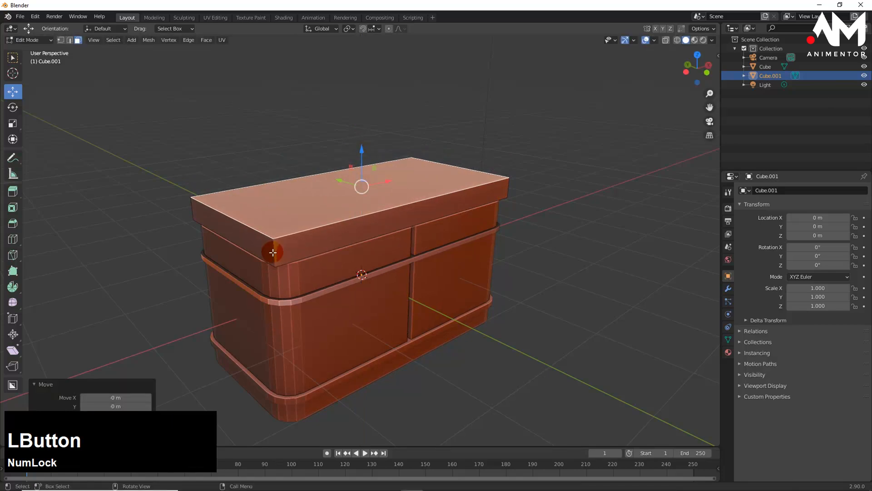
middle_click_drag(369, 248, 364, 218)
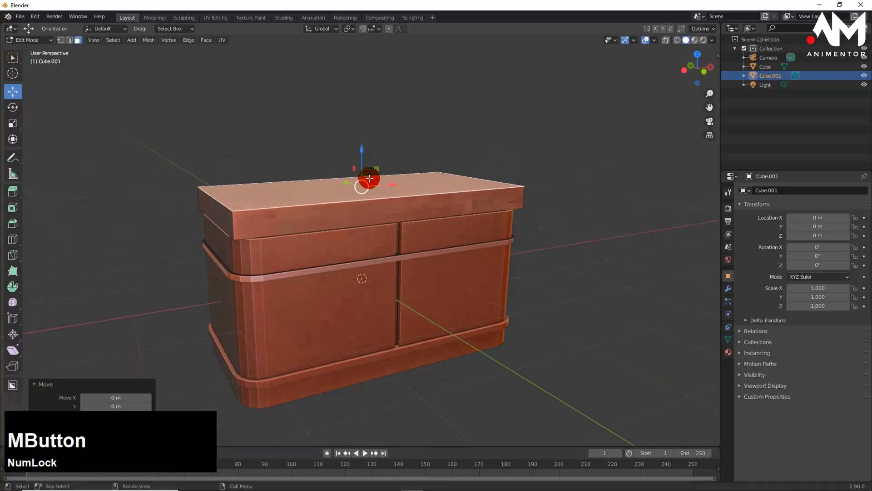
left_click_drag(360, 146, 362, 147)
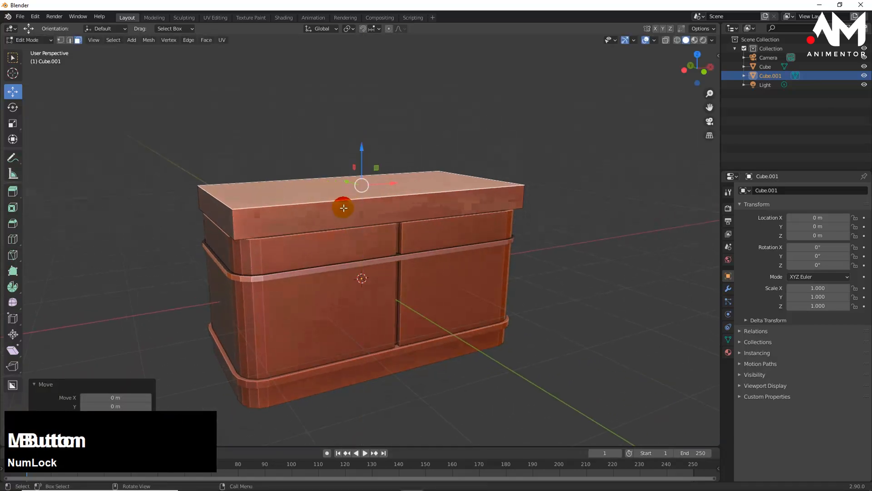
middle_click_drag(341, 203, 261, 247)
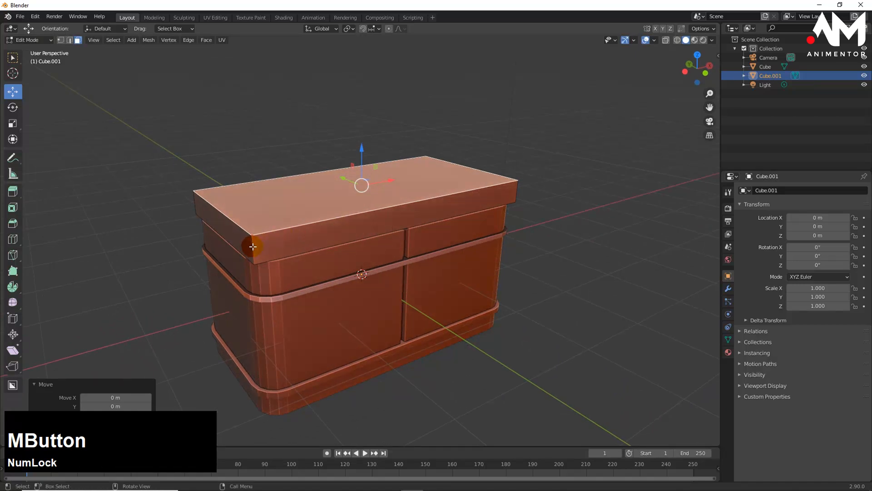
In edge select mode, select all four vertical corner edges of the lid.
key("2")
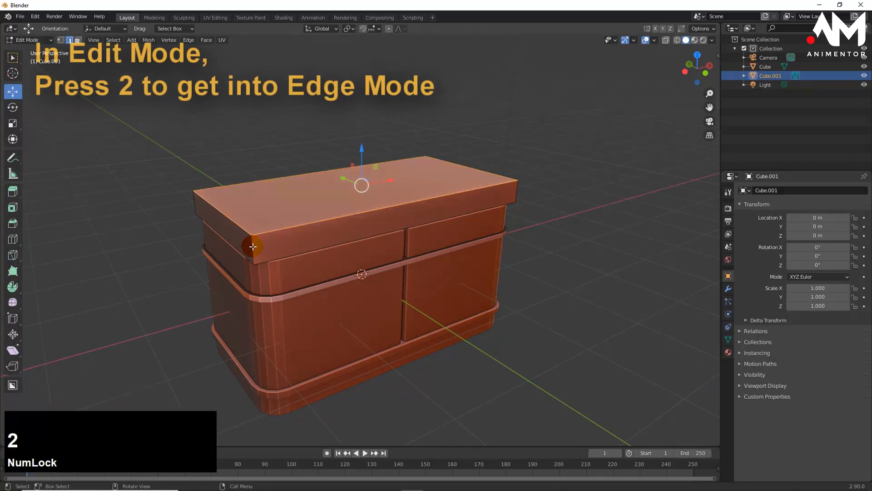
left_click(253, 248)
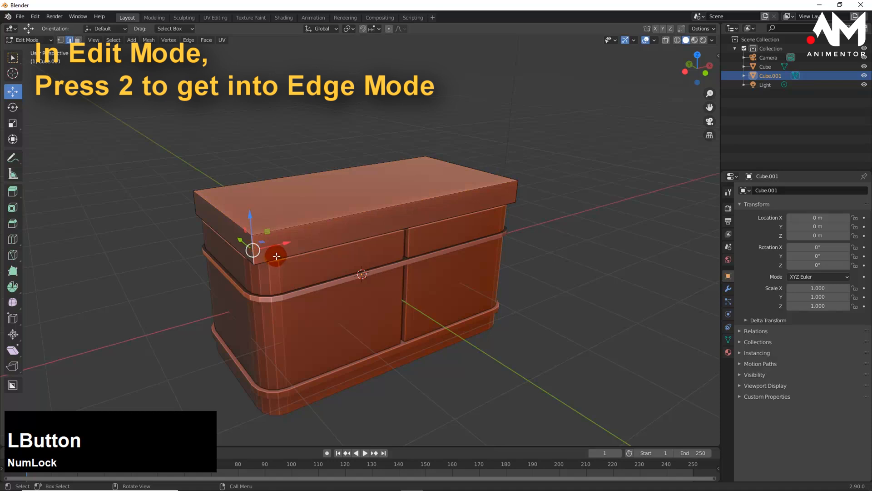
middle_click_drag(276, 256, 329, 271)
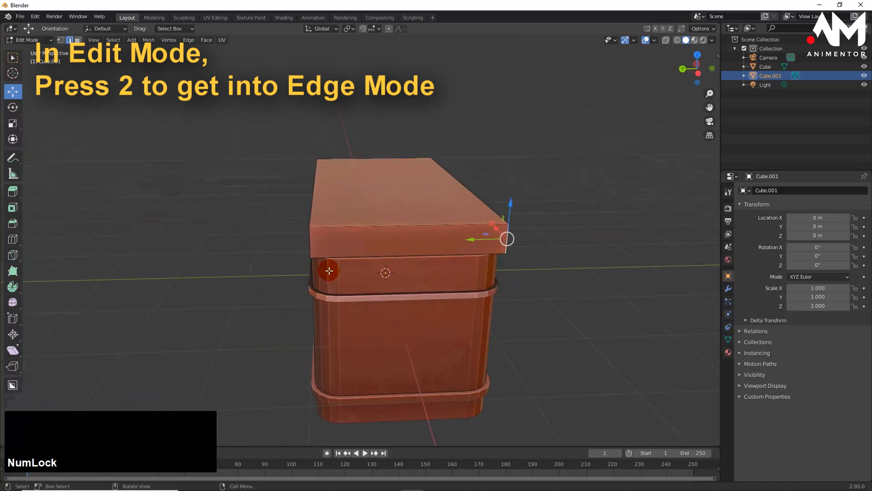
left_click(310, 239, "shift")
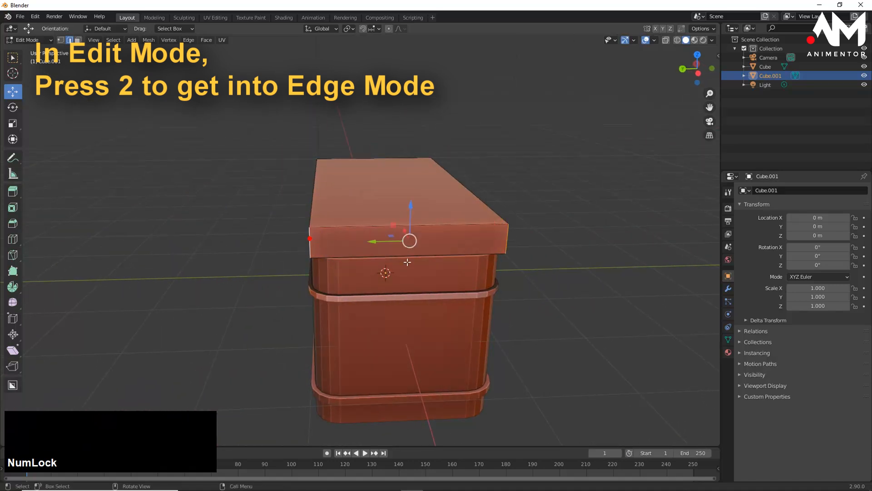
middle_click_drag(510, 254, 121, 183)
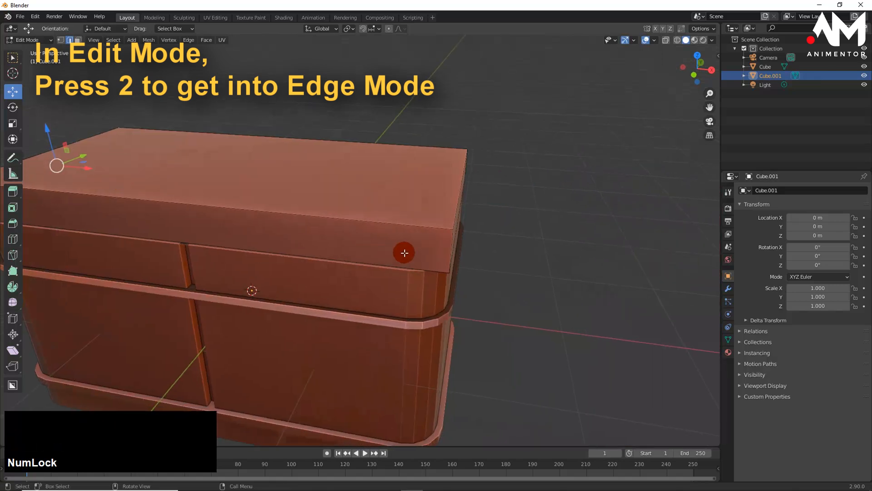
left_click(453, 243)
left_click(452, 246, "shift")
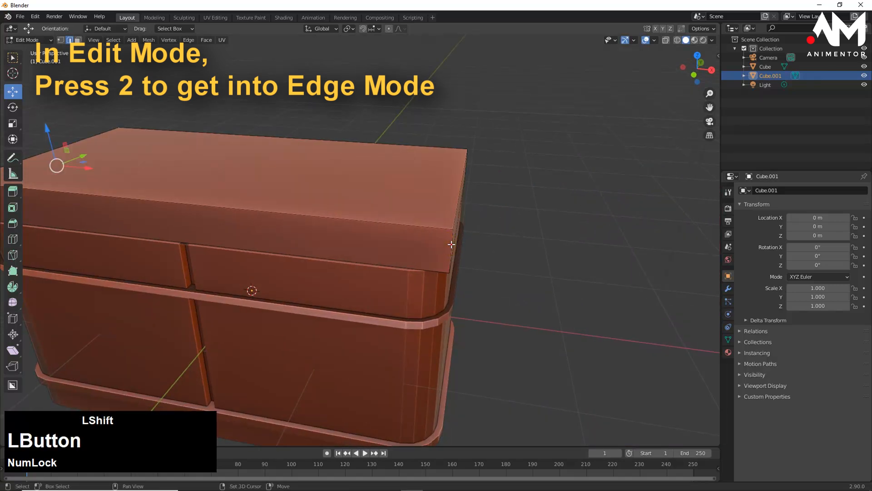
middle_click_drag(492, 262, 389, 241)
left_click(380, 305, "shift")
scroll(325, 280, "down", 3)
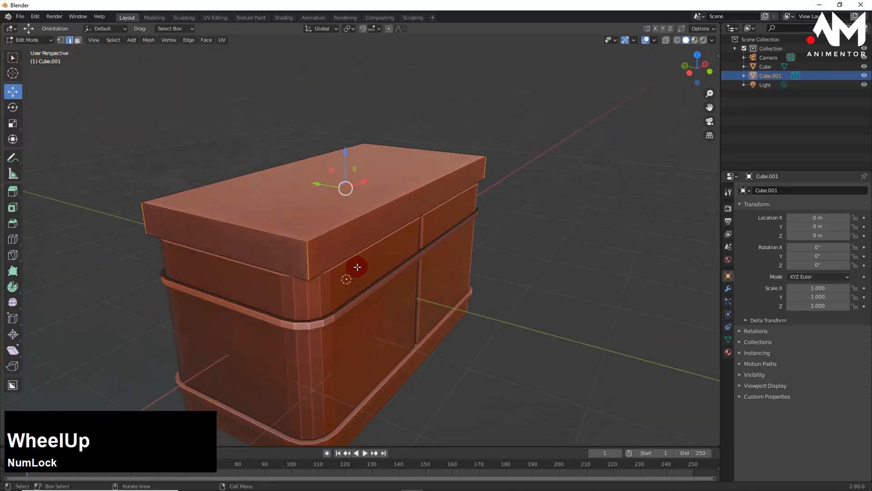
scroll(314, 281, "up", 2)
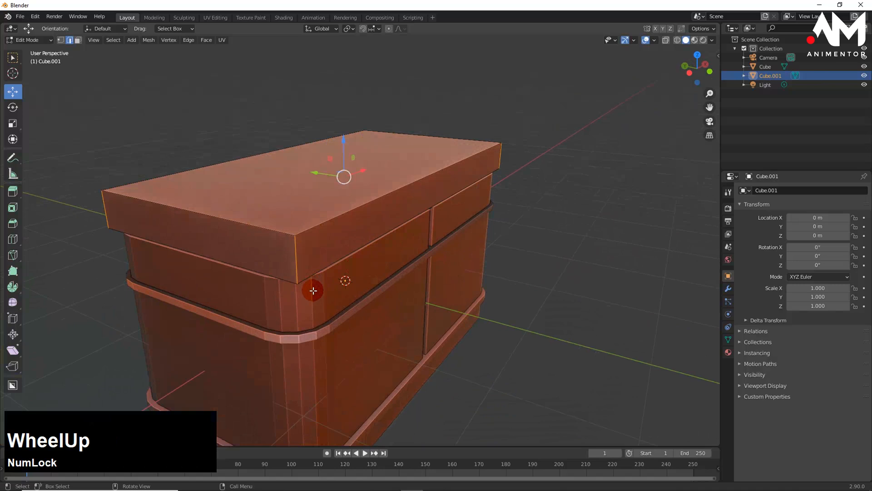
Bevel the lid's four selected corner edges with 4 segments and a width of 0.25 m.
key("ctrl+b")
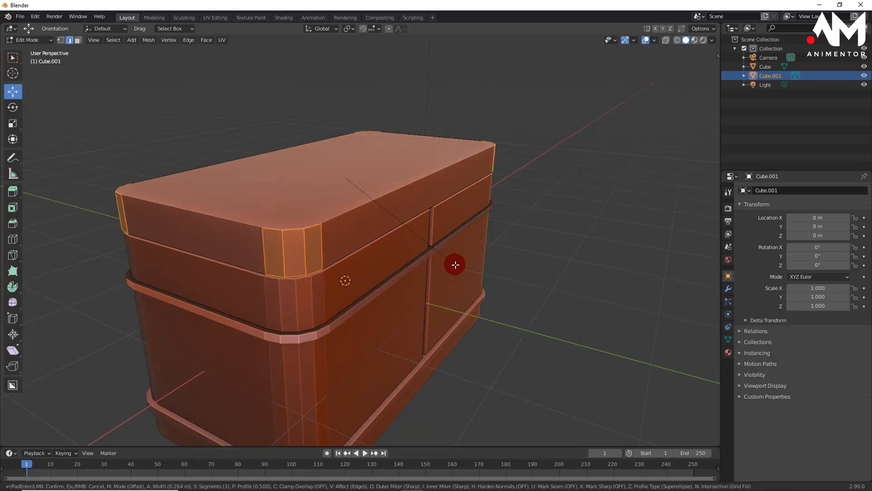
scroll(455, 265, "up", 1)
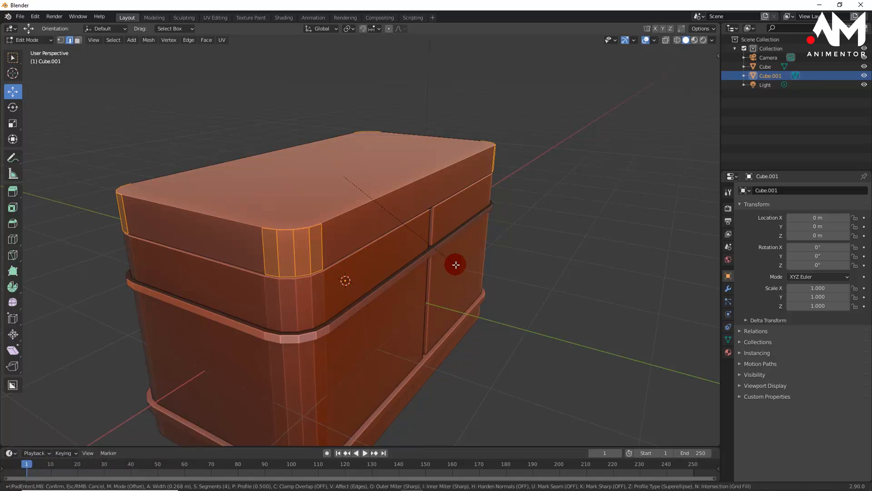
left_click(456, 265)
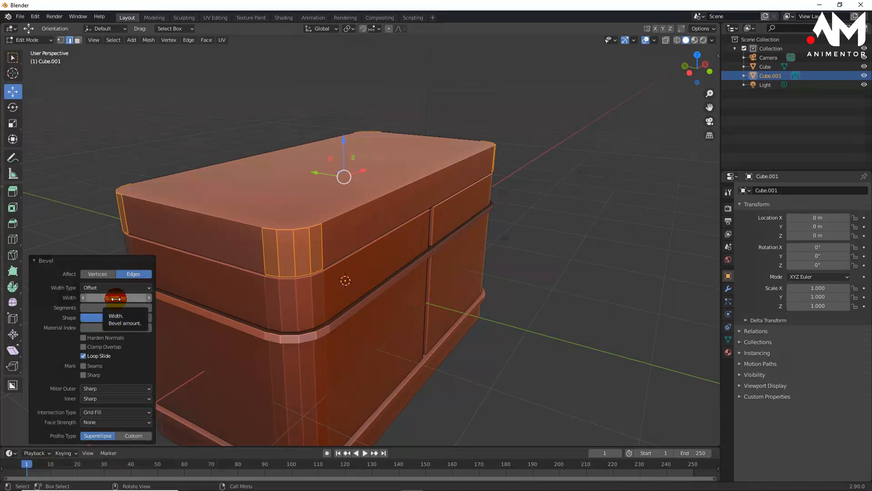
left_click(117, 298)
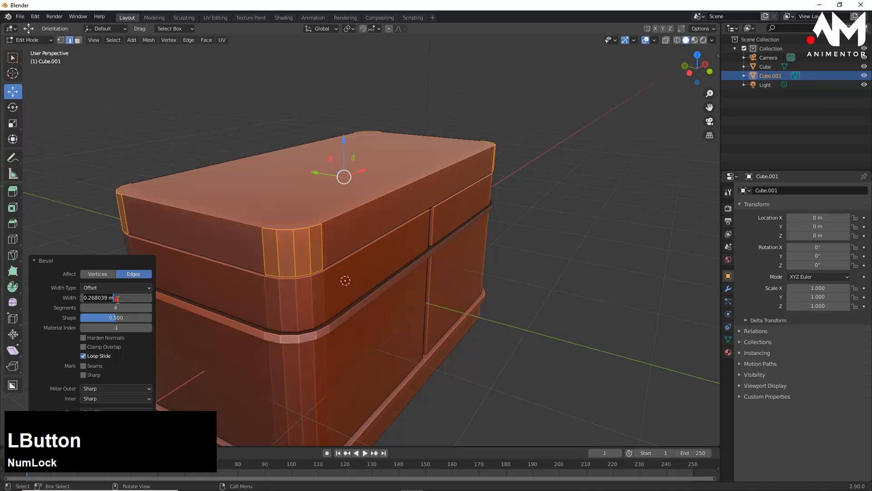
type(".25")
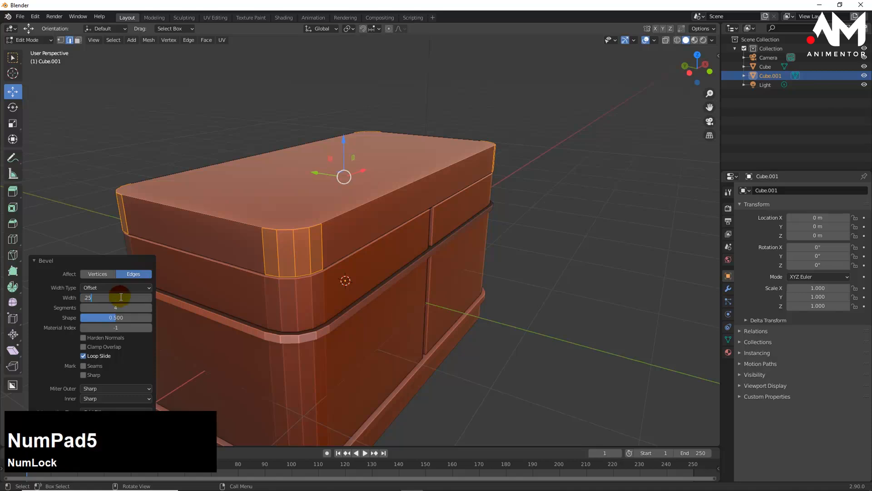
key("KP_Enter")
Increase the bevel width on the lid's corners to 0.27 m and compare them with the box's rounded corners.
mouse_move(356, 298)
middle_mouse_down()
mouse_move(284, 298)
mouse_move(356, 294)
middle_mouse_up()
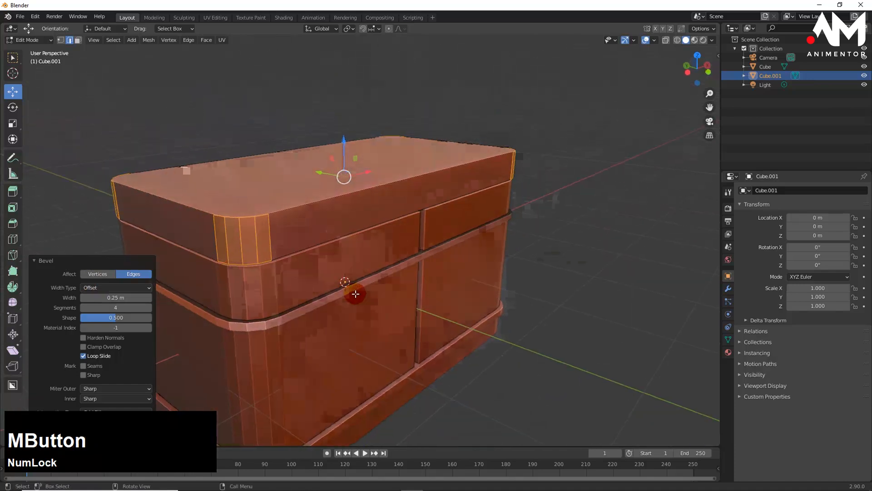
left_click(147, 298)
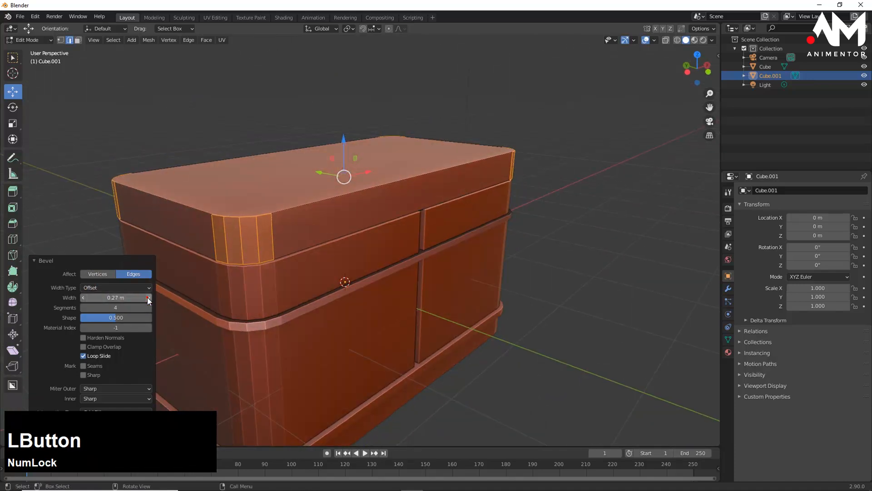
mouse_move(279, 297)
middle_mouse_down()
mouse_move(356, 288)
mouse_move(364, 298)
mouse_move(370, 247)
mouse_move(354, 304)
mouse_move(282, 292)
middle_mouse_up()
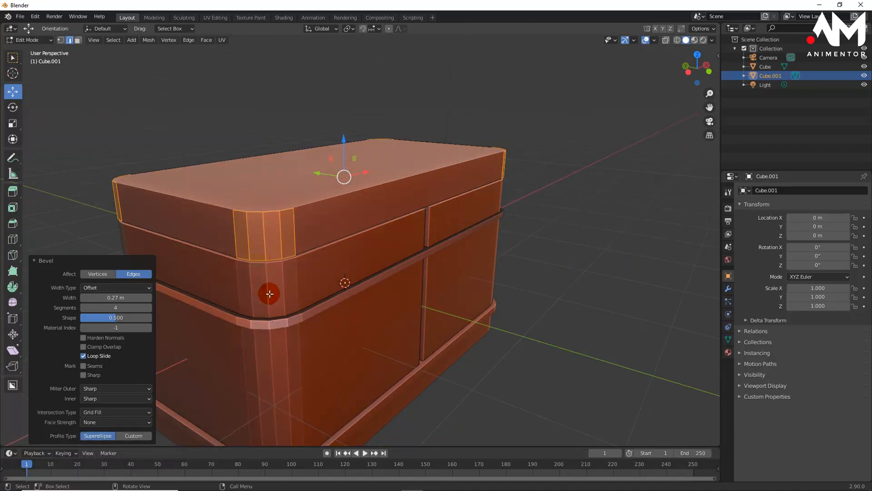
mouse_move(347, 291)
middle_mouse_down()
mouse_move(318, 286)
mouse_move(348, 291)
middle_mouse_up()
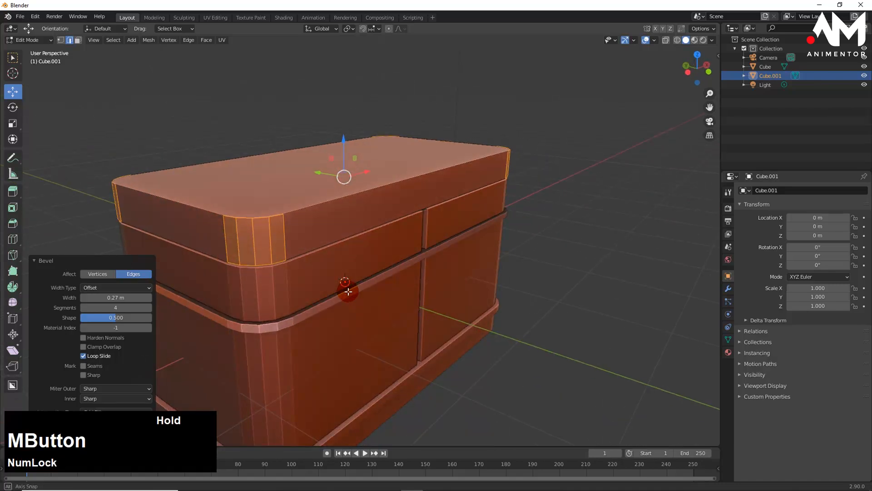
Raise the whole lid along the Z axis well clear of the open box so its underside can be reached.
scroll(348, 291, "down", 2)
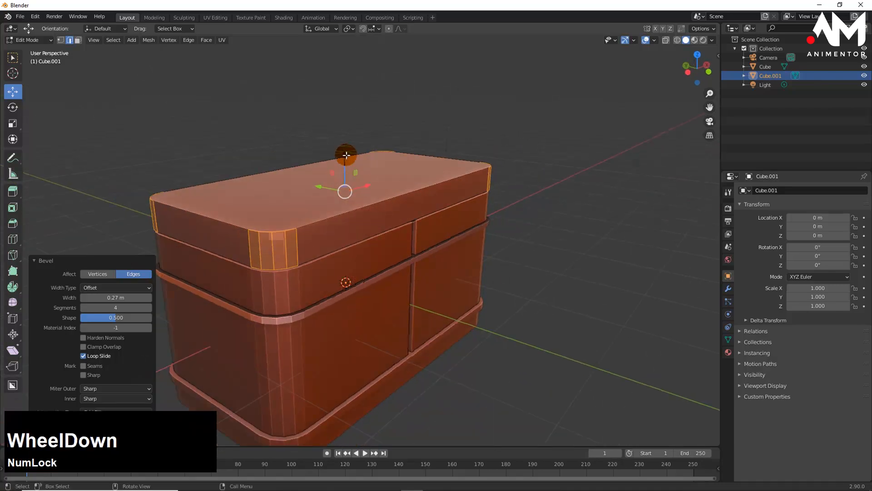
left_click_drag(347, 155, 329, 49)
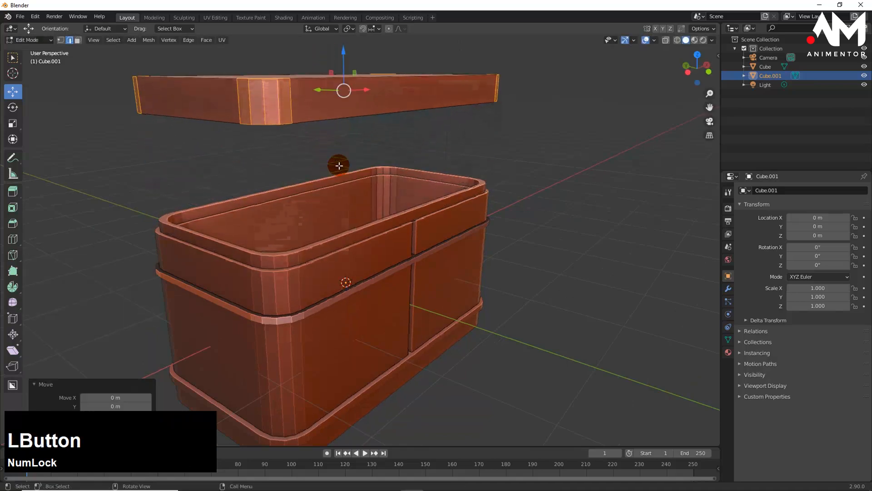
middle_click_drag(339, 165, 391, 233)
In face select mode, select the lid's bottom face and inset it by about 0.075 m.
middle_click_drag(364, 192, 374, 208, "shift")
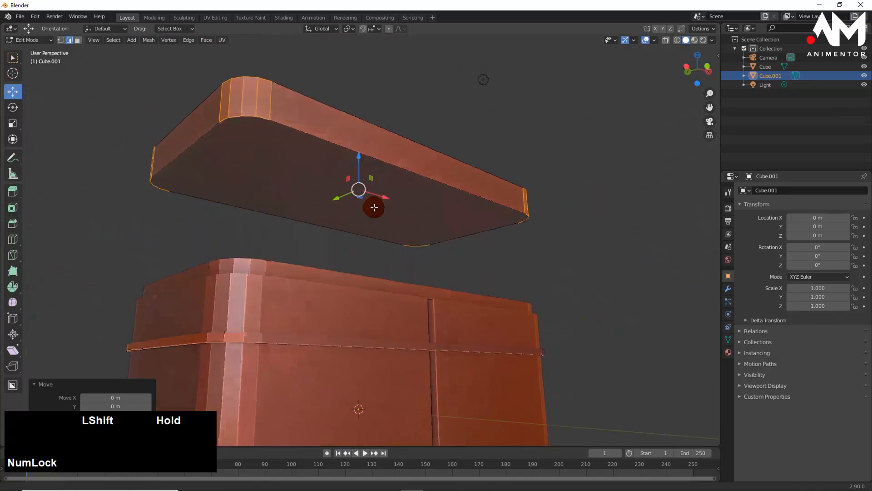
left_click(332, 177)
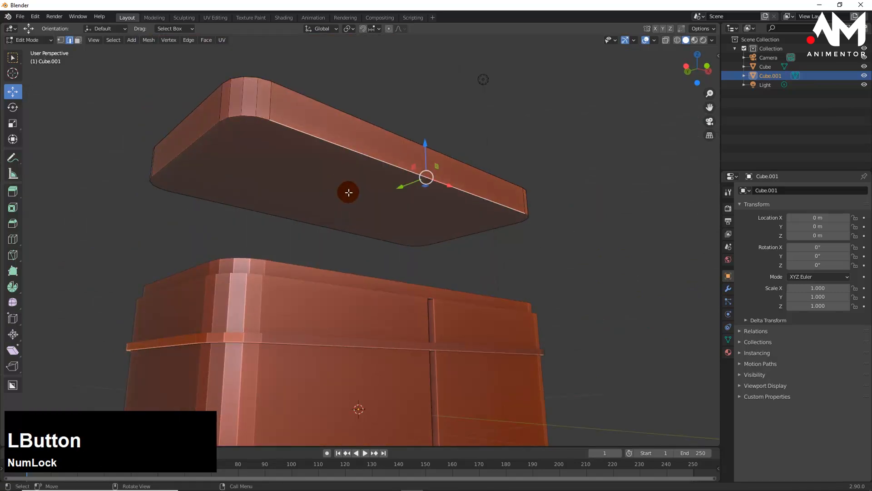
key("3")
left_click(359, 220)
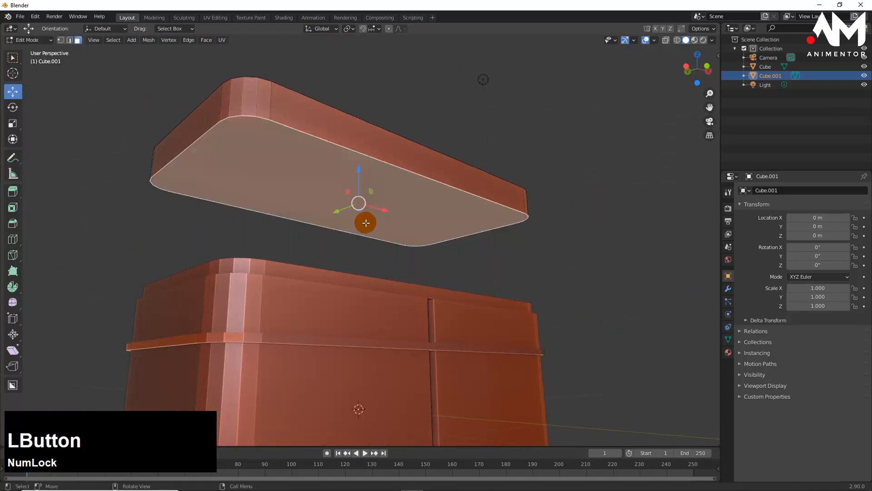
key("i")
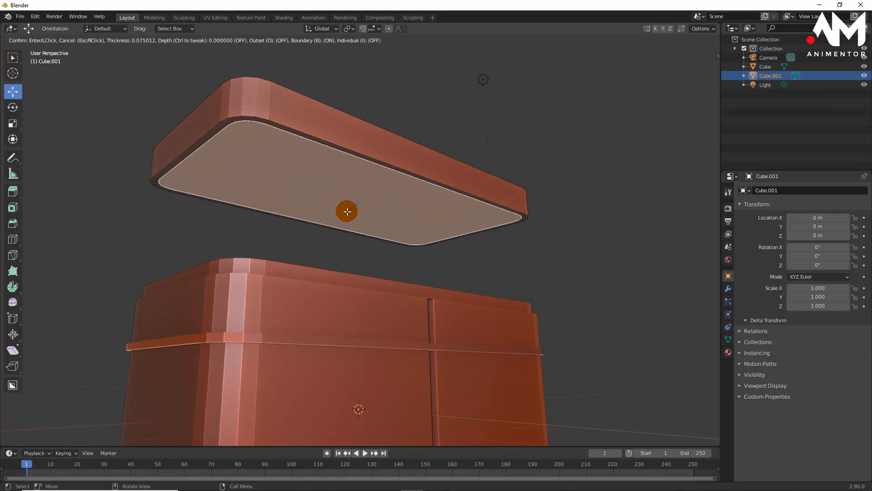
left_click(348, 212)
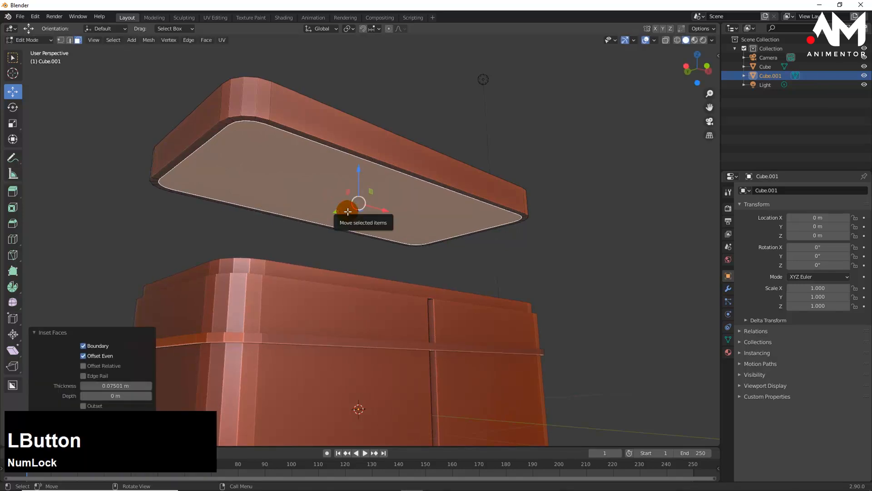
Extrude the inset bottom face about 0.284 m up into the lid to hollow it out.
middle_click_drag(292, 146, 309, 151)
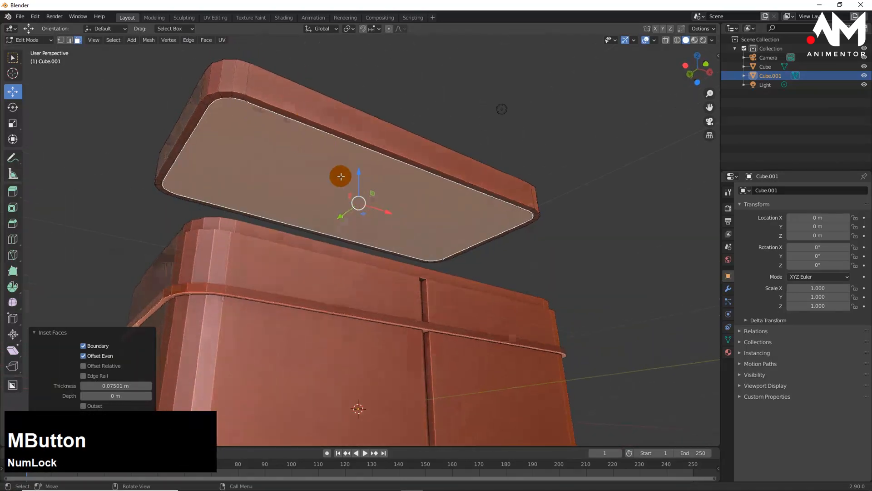
key("e")
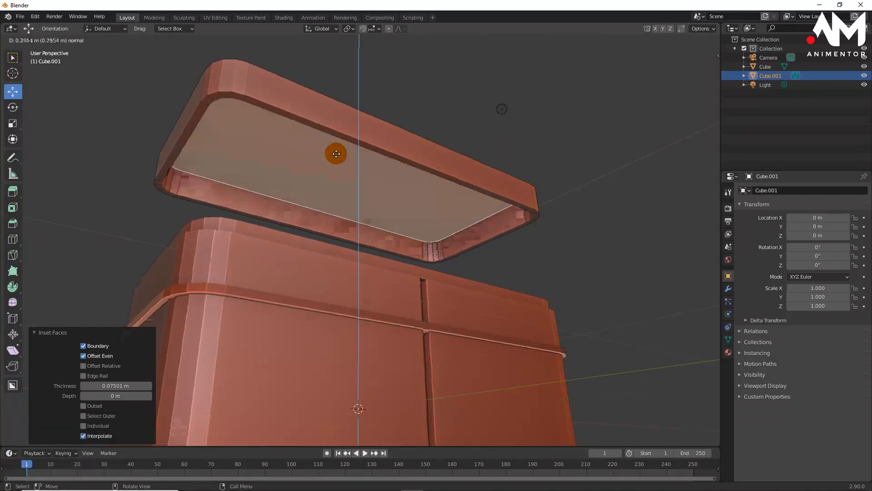
left_click(335, 155)
middle_click_drag(336, 154, 423, 212)
scroll(430, 229, "down", 1)
middle_click_drag(409, 207, 393, 208)
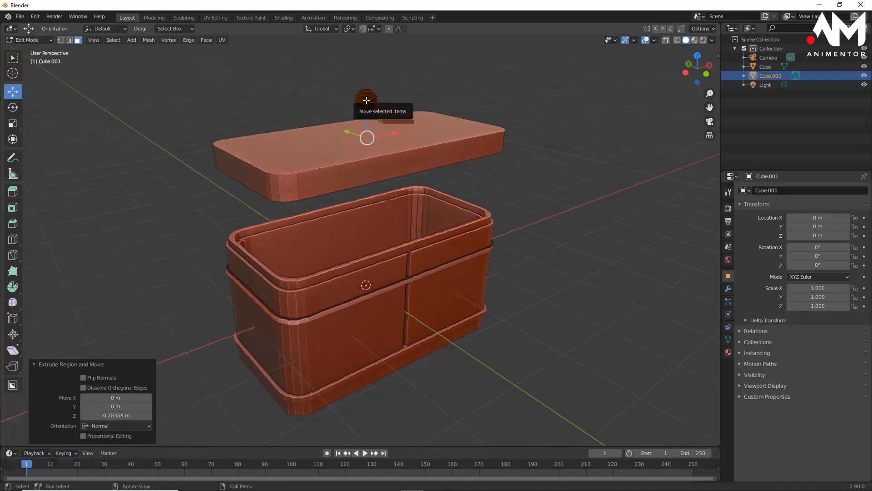
Leave Edit Mode and select the lid as an object in Object Mode.
left_click_drag(367, 100, 364, 107)
right_click(326, 78)
left_click(347, 148)
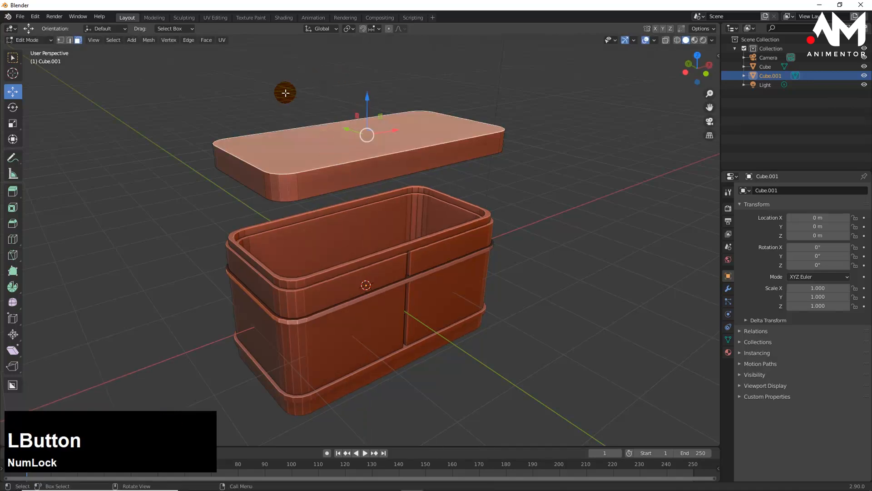
key("Tab")
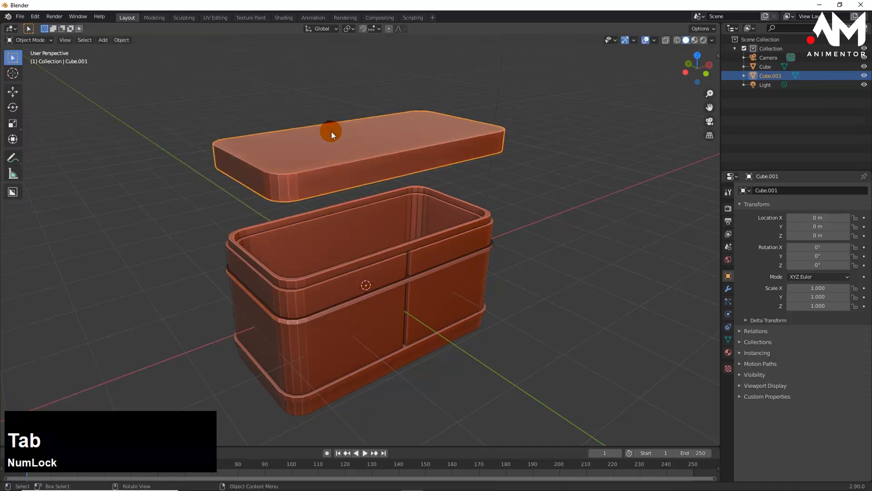
left_click(359, 147)
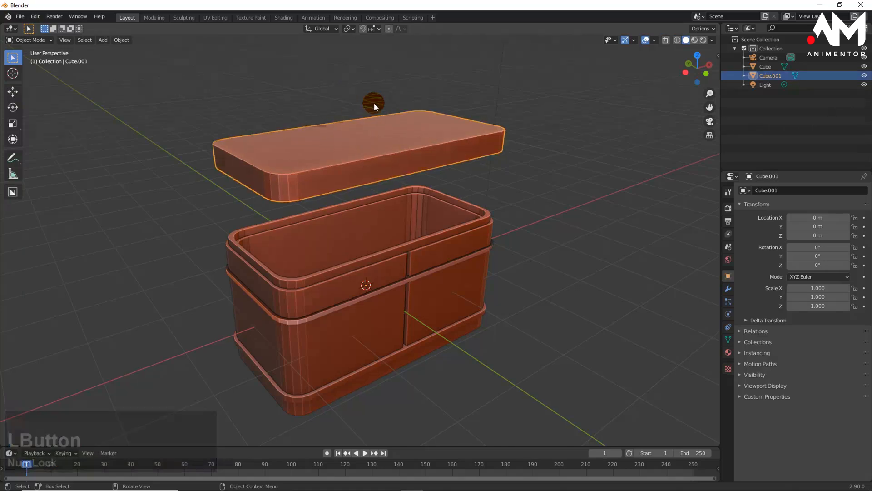
Lower the lid about 1.144 m along the Z axis so it sits on the open box.
left_click(16, 92)
left_click(359, 136)
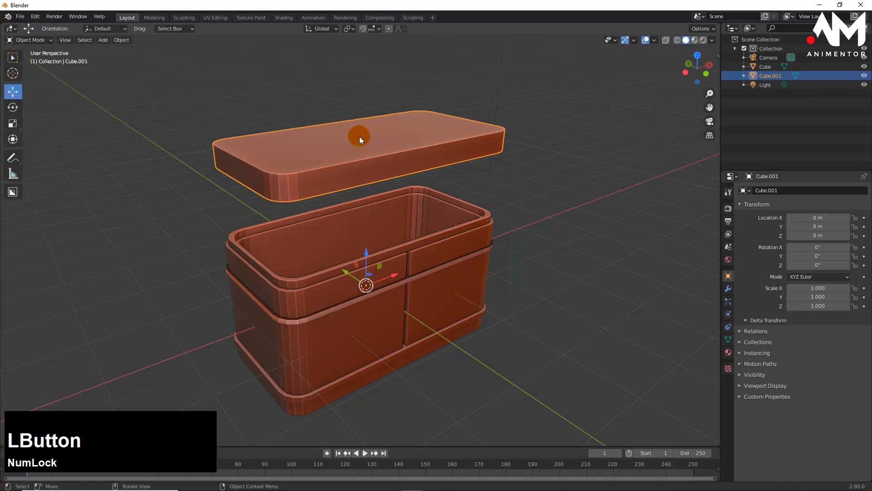
middle_click_drag(368, 252, 384, 231)
scroll(388, 213, "up", 3)
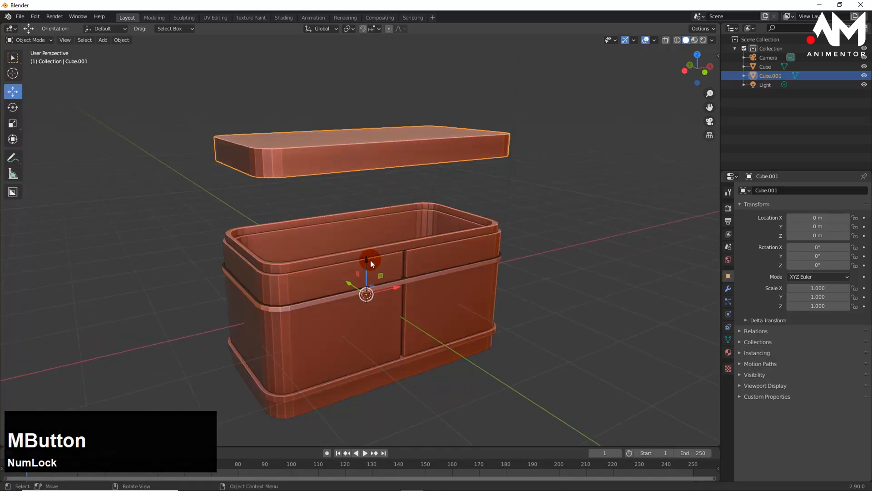
left_click_drag(366, 257, 368, 325)
middle_click_drag(380, 297, 386, 279)
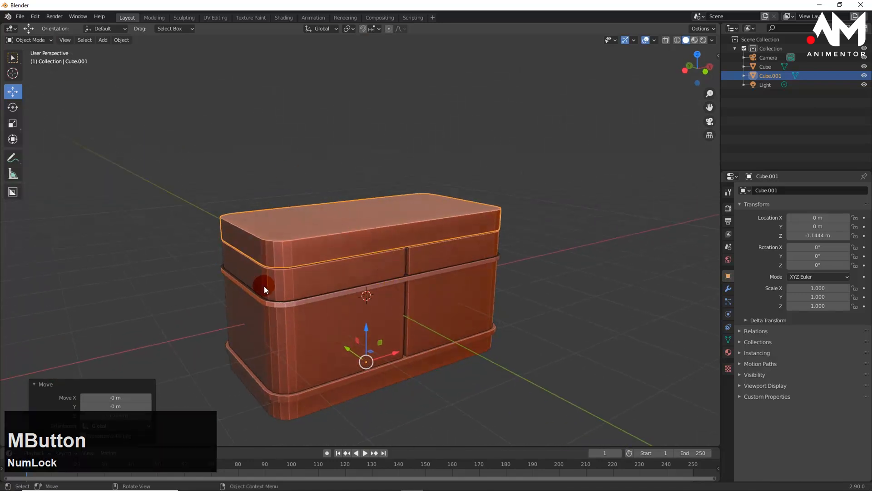
middle_click_drag(371, 285, 354, 272)
scroll(355, 281, "up", 1)
scroll(355, 282, "up", 2)
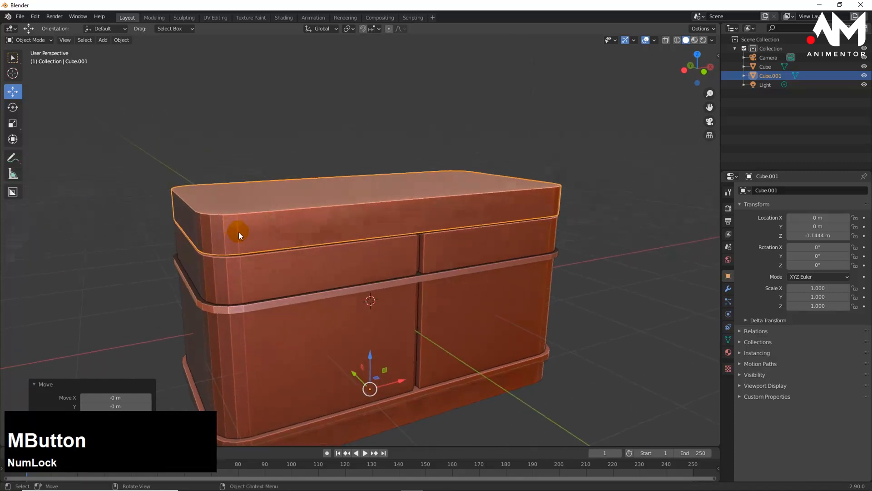
middle_click_drag(278, 237, 268, 233)
Check how the hollow lid sits on the box in an X-ray front view, and put the lid in Edit Mode.
key("KP_1")
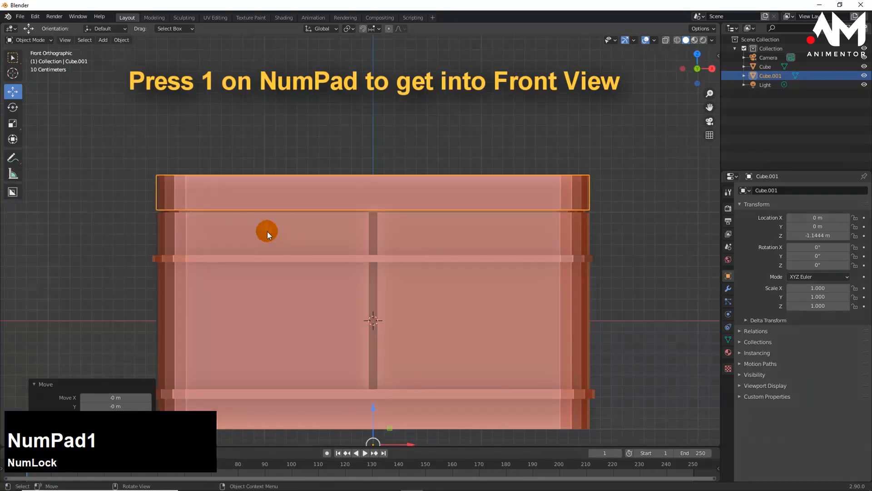
key("alt+z")
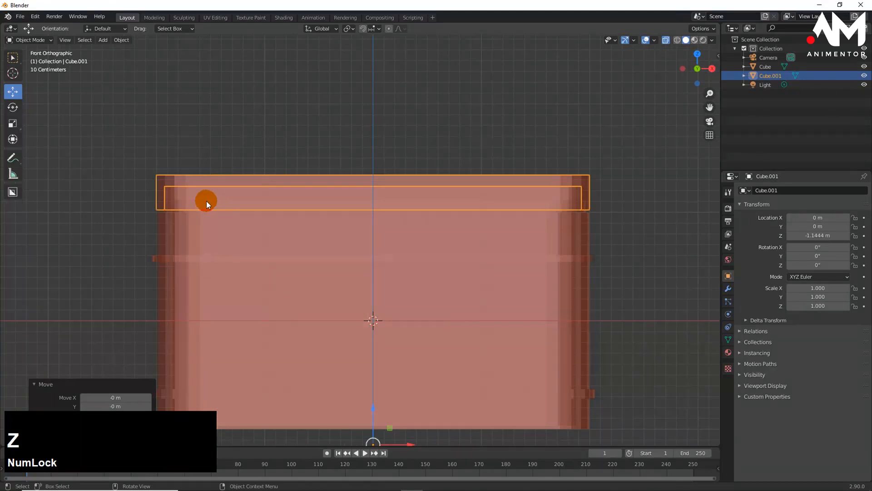
left_click(156, 190)
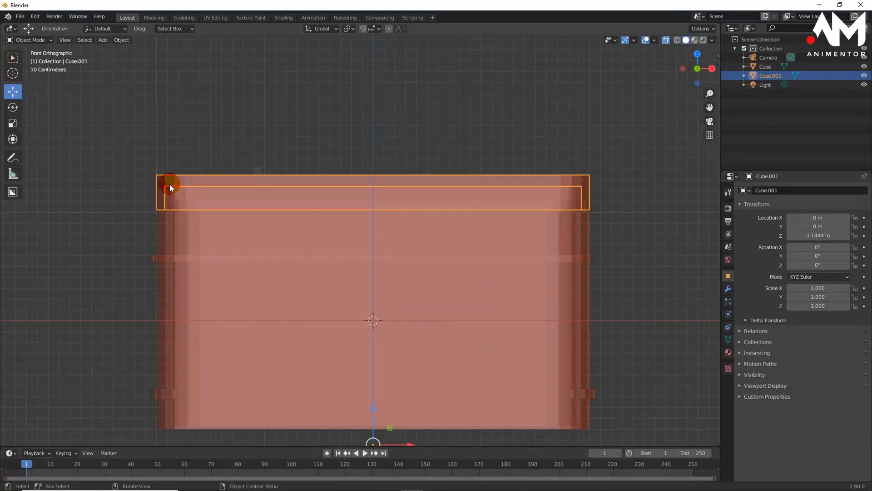
key("Tab")
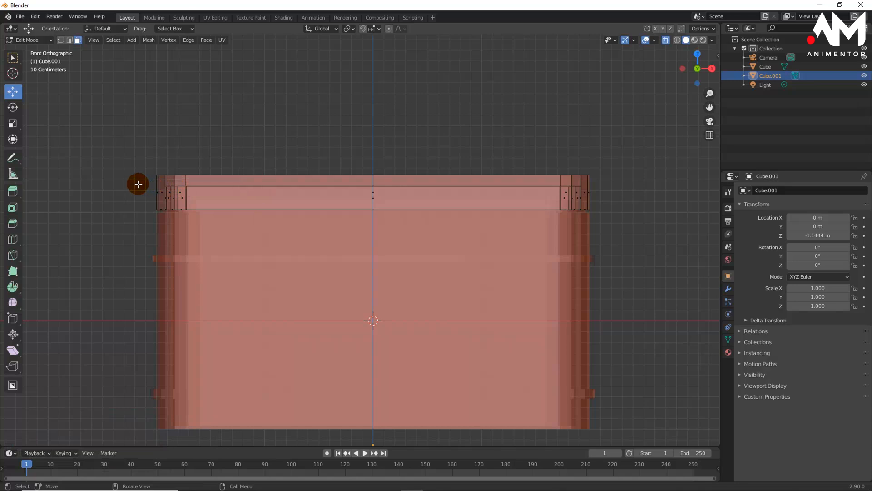
middle_click_drag(142, 184, 218, 247)
left_click(220, 247, "shift")
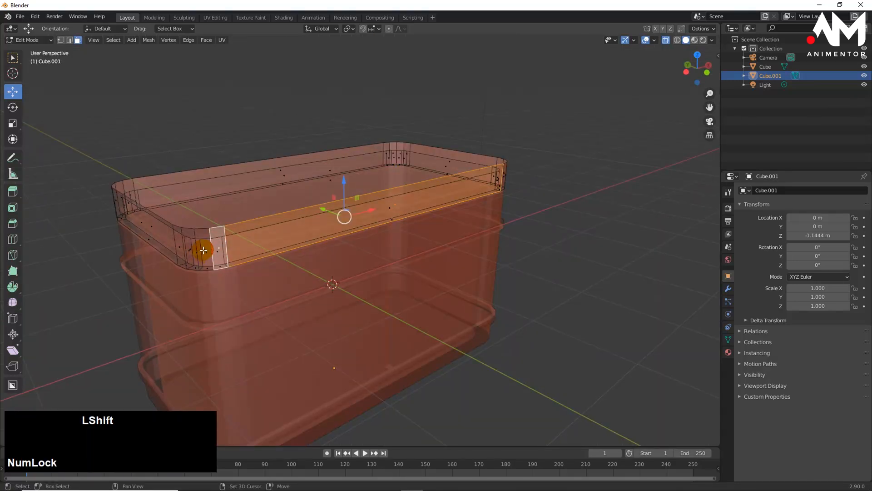
left_click(203, 249, "shift")
left_click(177, 253, "shift")
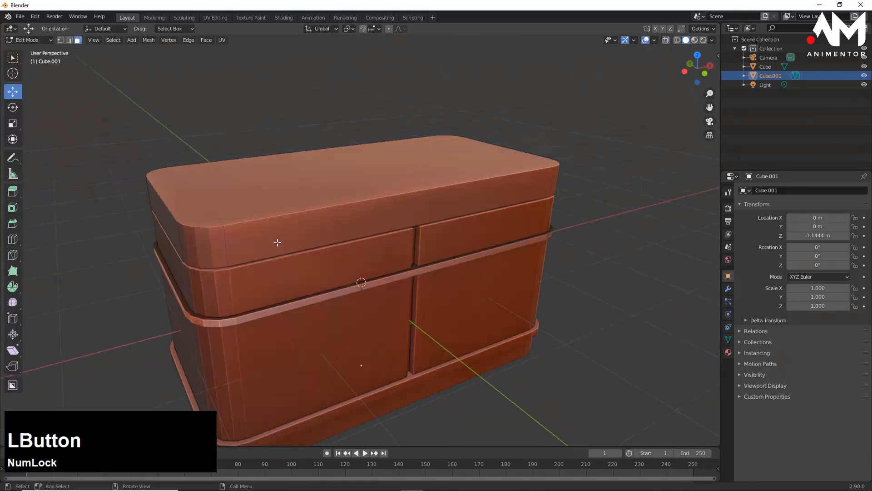
Select the lid's front long side face, the four adjoining rounded corner faces and the adjacent short end face.
left_click(317, 244)
left_click(211, 250, "shift")
left_click(202, 245, "shift")
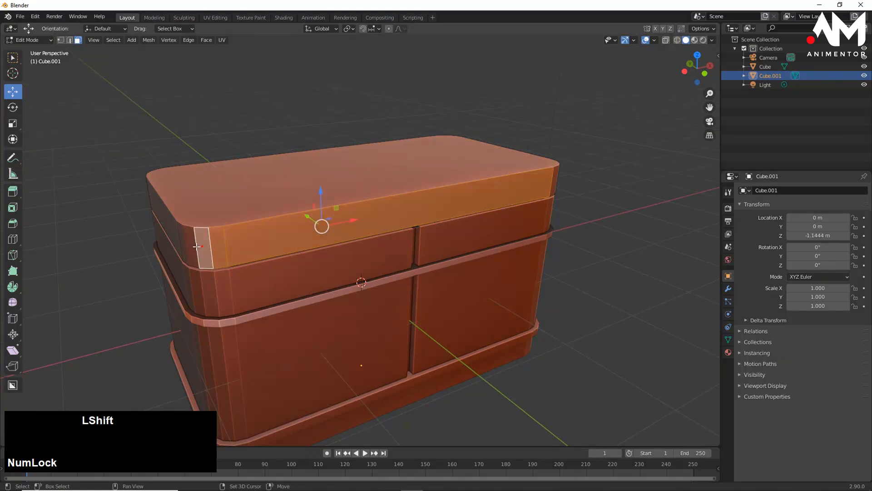
left_click(190, 241, "shift")
left_click(180, 235, "shift")
left_click(165, 216, "shift")
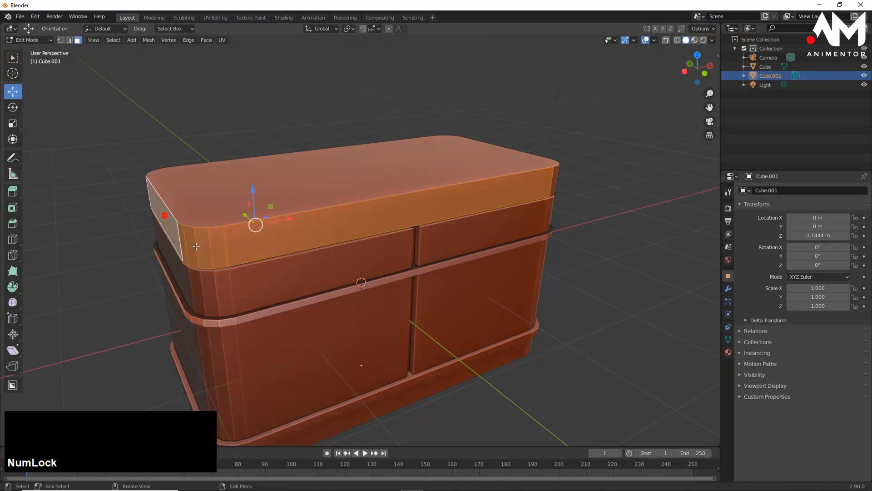
Add the four faces of the rounded corner between the short end and the back to the selection.
middle_click_drag(166, 216, 302, 247)
left_click(134, 295, "shift")
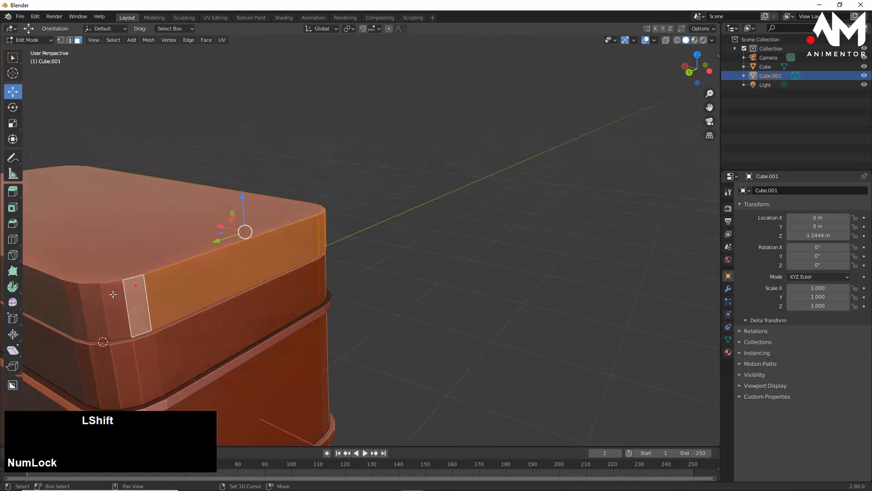
left_click(113, 293, "shift")
left_click(93, 296, "shift")
left_click(72, 295, "shift")
left_click(243, 287)
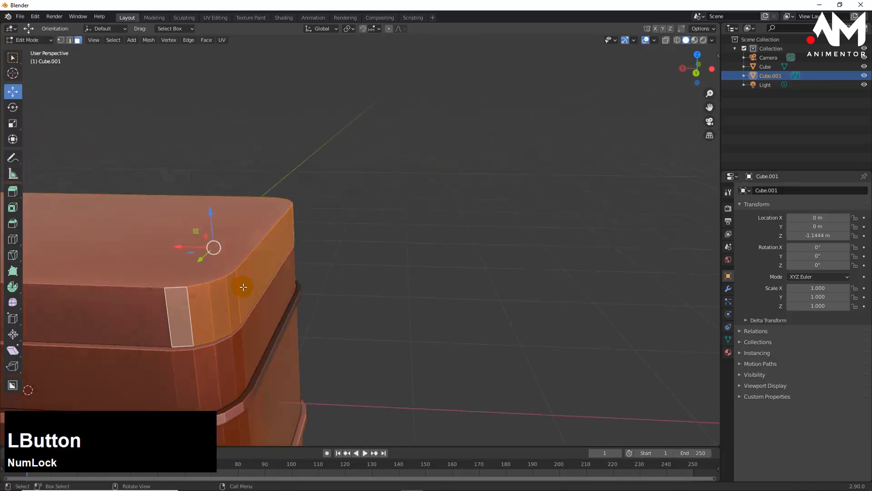
Add the lid's back long side face, the third rounded corner's faces and the opposite short end face to the selection.
scroll(243, 288, "down", 2)
middle_click_drag(244, 288, 468, 268)
left_click(503, 220)
left_click(524, 275)
left_click(521, 275, "shift")
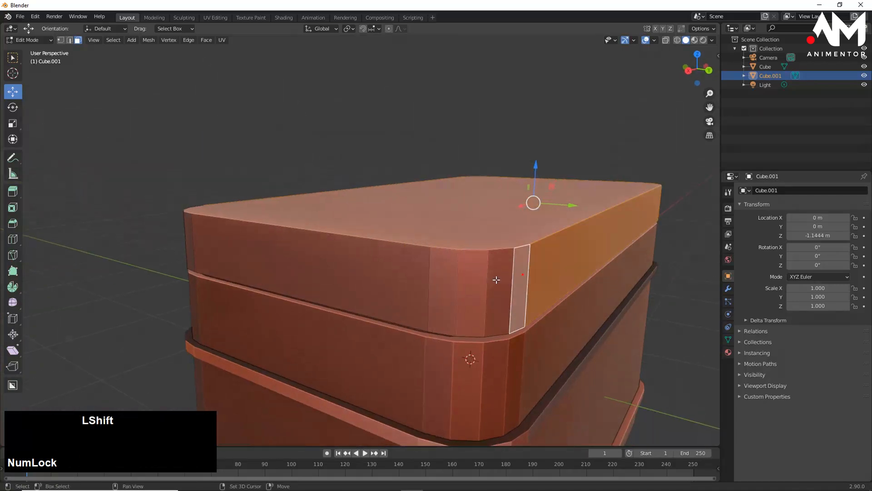
left_click(500, 274, "shift")
left_click(472, 274, "shift")
left_click(443, 275, "shift")
left_click(376, 274, "shift")
Add the last rounded corner's faces to complete the selected ring around the lid's sides.
middle_click_drag(376, 273, 540, 321)
left_click(548, 326, "shift")
left_click(513, 331, "shift")
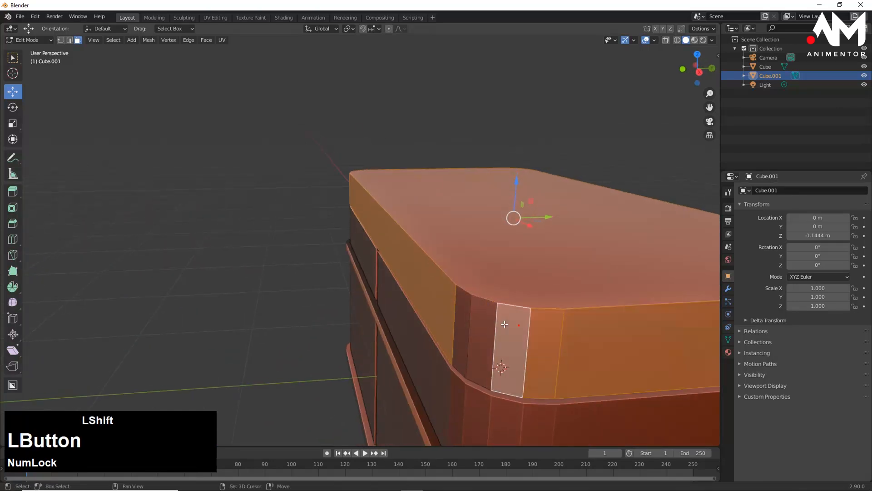
left_click(483, 334, "shift")
left_click(463, 331, "shift")
Inset the selected ring of lid side faces by about 0.108 m to form a narrow band.
middle_click_drag(554, 327, 516, 294)
scroll(569, 341, "down", 2)
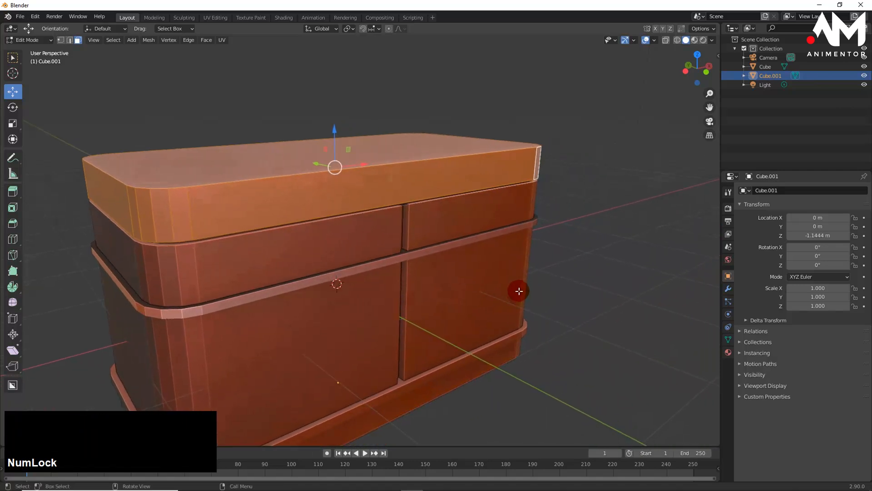
key("i")
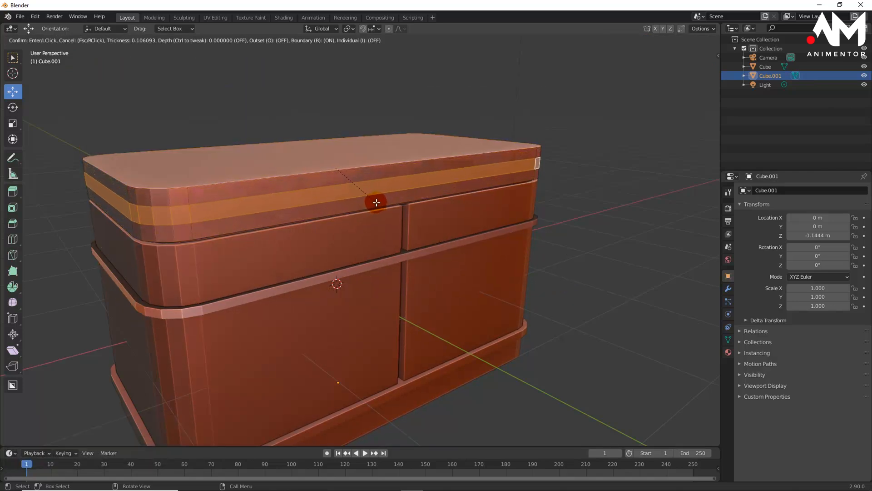
left_click(377, 201)
Extrude the inset band outward along its normals by about 0.07 m to make a raised rim around the lid.
mouse_move(409, 250)
middle_mouse_down()
mouse_move(443, 247)
mouse_move(380, 249)
mouse_move(411, 248)
middle_mouse_up()
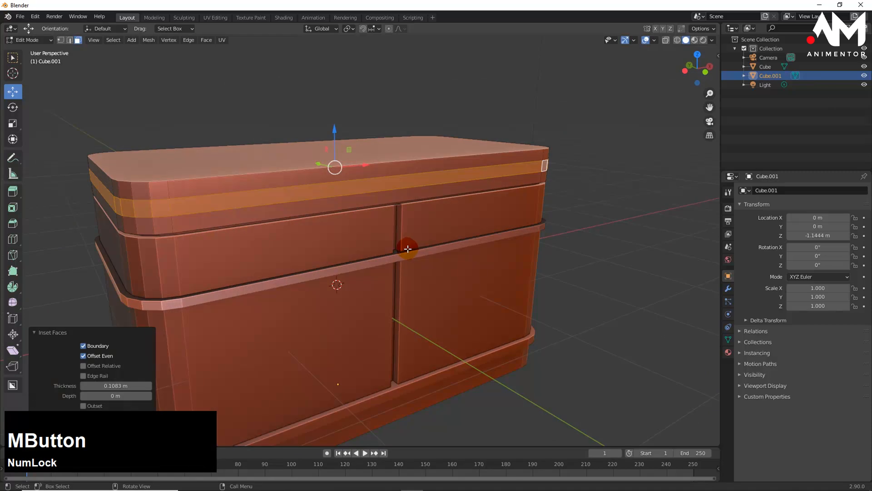
key("alt+e")
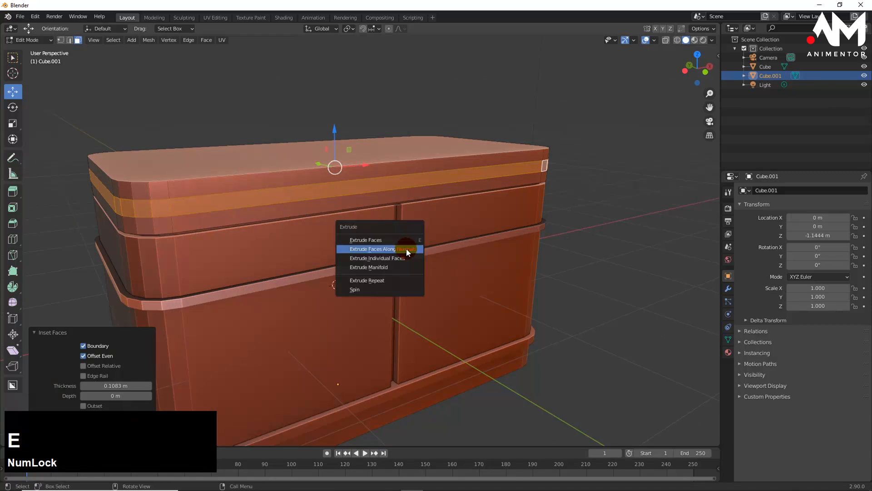
left_click(406, 250)
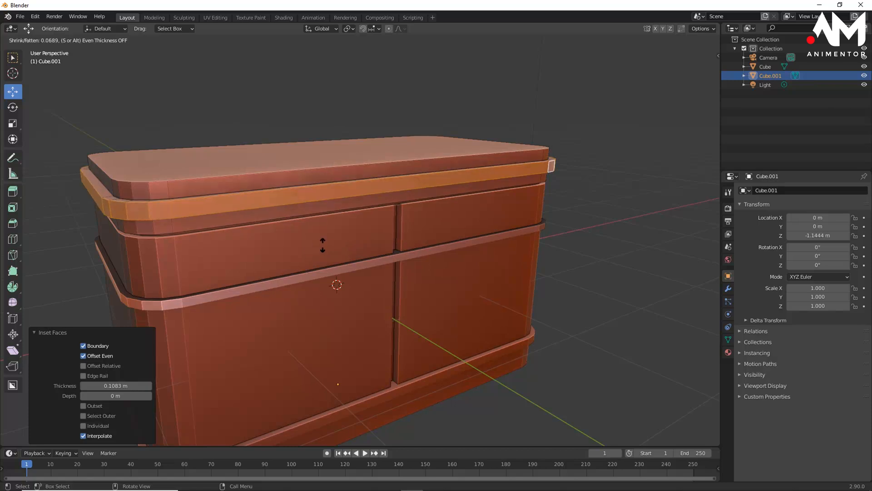
left_click(319, 246)
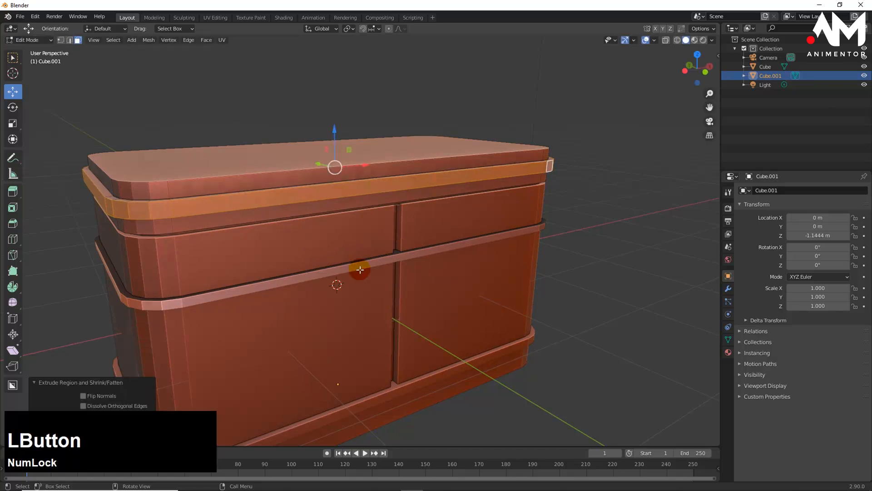
middle_click_drag(360, 270, 423, 262)
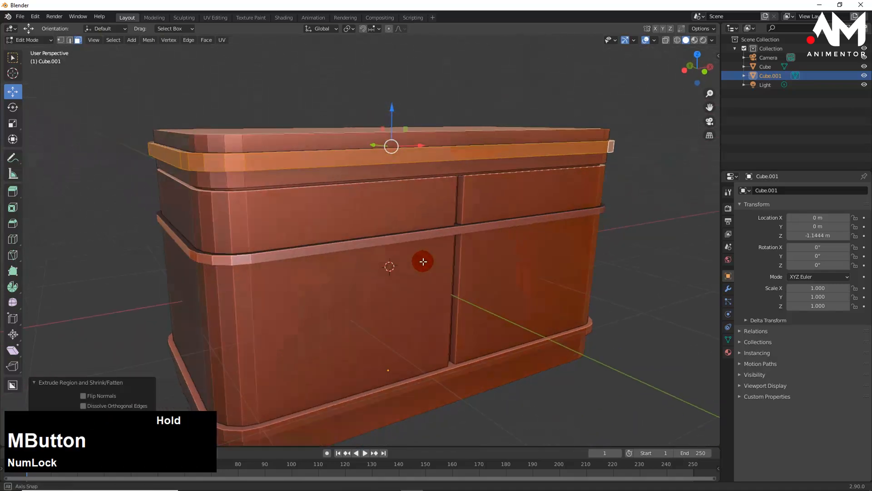
scroll(444, 211, "down", 1)
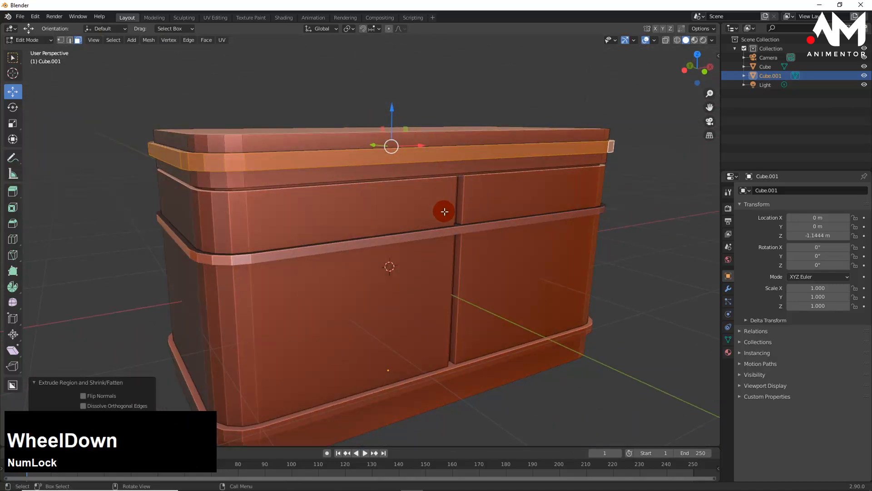
scroll(445, 211, "down", 2)
mouse_move(436, 232)
middle_mouse_down()
mouse_move(477, 238)
mouse_move(438, 233)
mouse_move(444, 245)
middle_mouse_up()
Leave Edit Mode and select the lid as the active object in Object Mode.
left_click(571, 185)
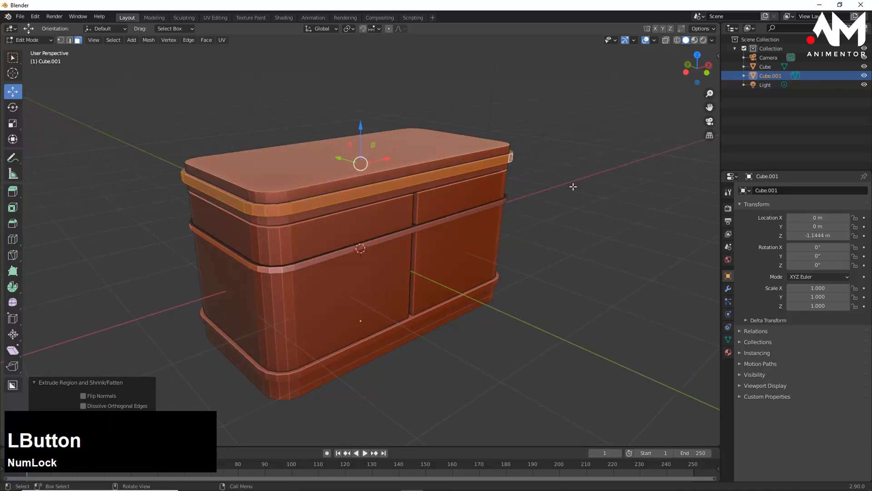
left_click(406, 135)
key("Tab")
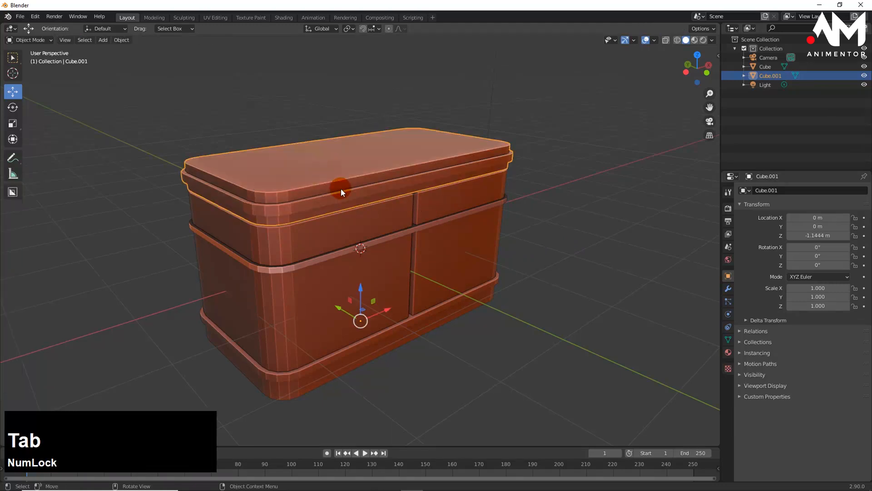
middle_click_drag(416, 224, 400, 219)
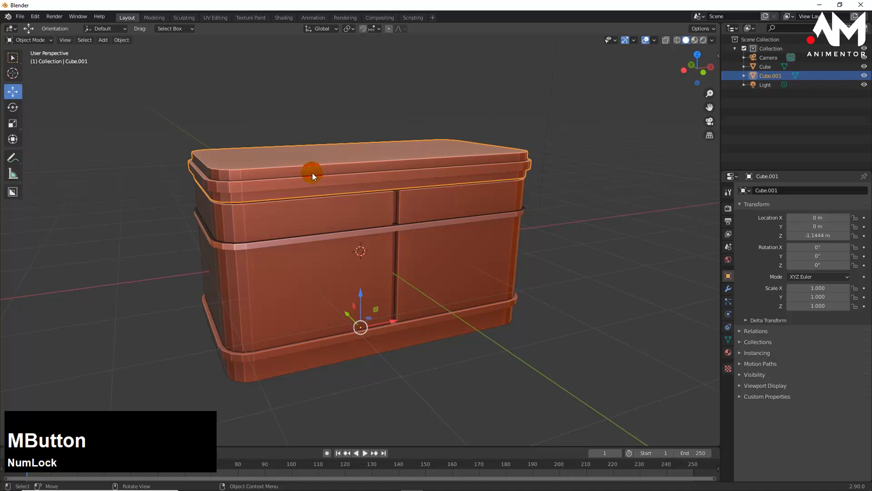
middle_click_drag(347, 199, 374, 191)
left_click(355, 181)
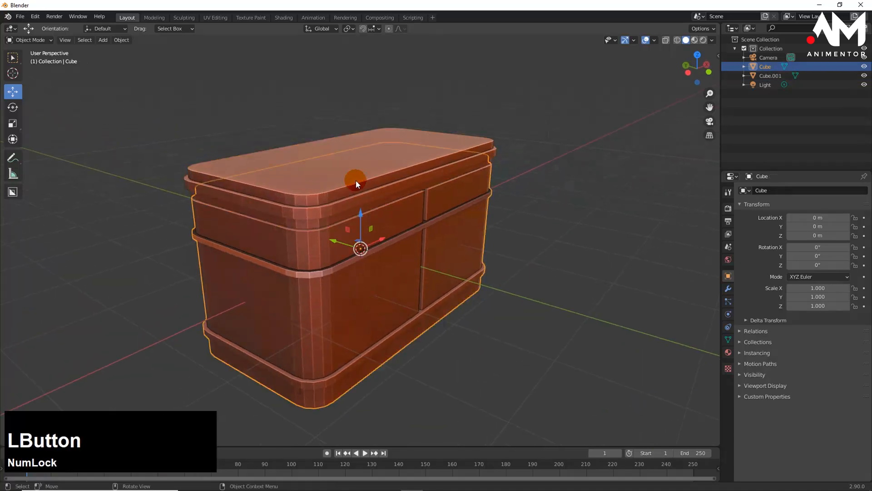
left_click(244, 153)
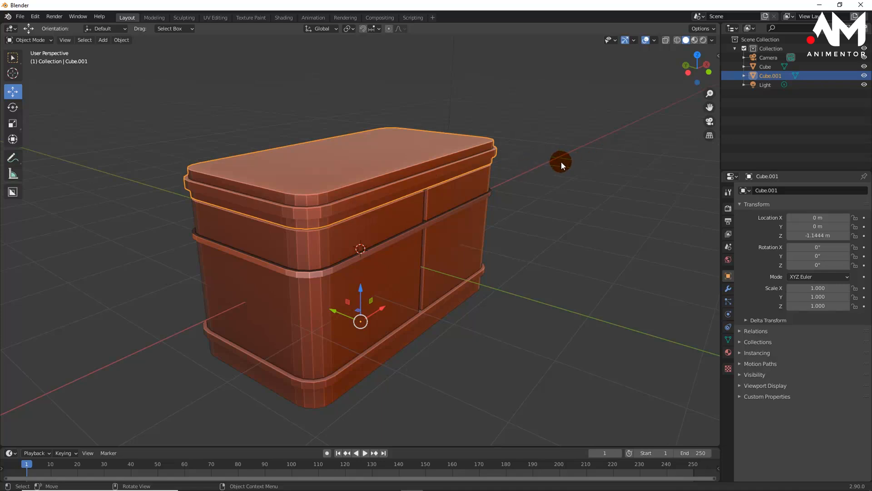
Try rotating the lid about the global X axis around its current origin.
key("r")
key("x")
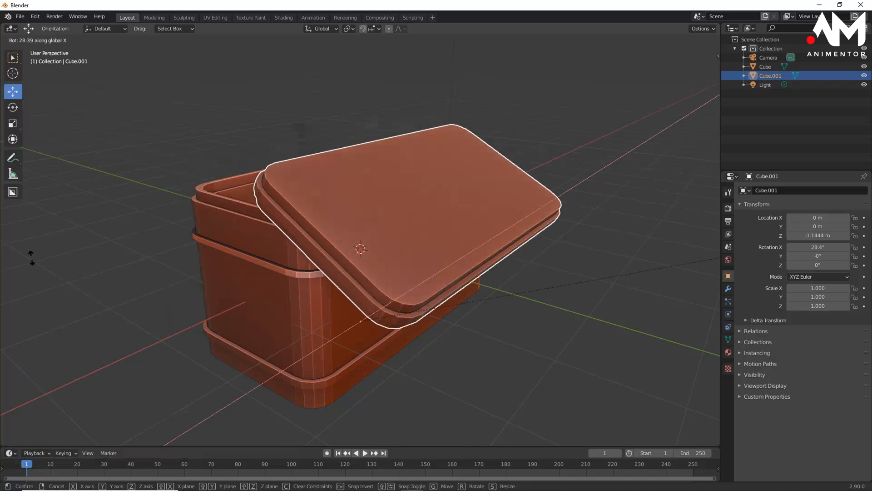
right_click(527, 210)
Set the lid's origin to its geometry.
middle_click_drag(505, 198, 379, 328)
middle_click_drag(393, 282, 425, 299)
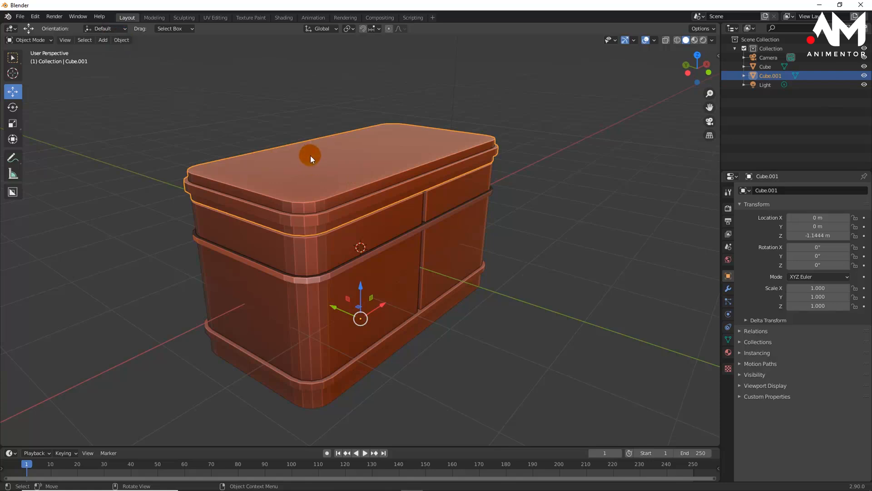
left_click(124, 40)
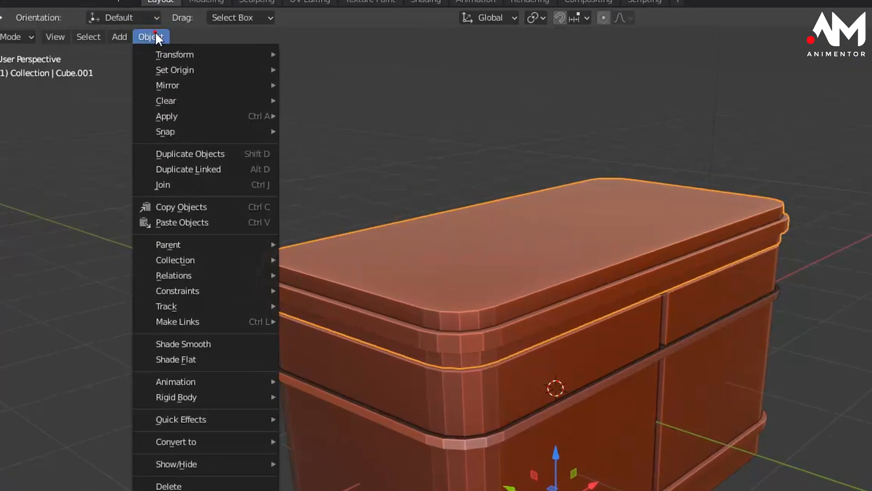
mouse_move(152, 69)
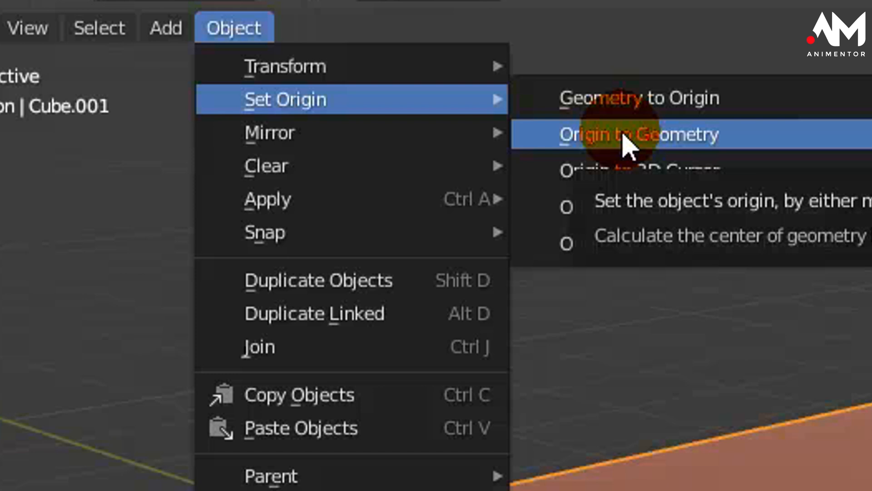
left_click(653, 137)
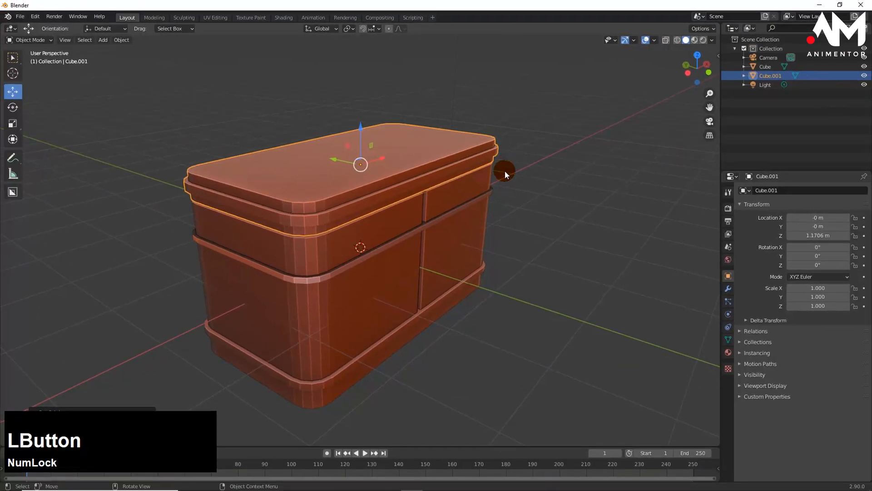
middle_click_drag(533, 179, 507, 207)
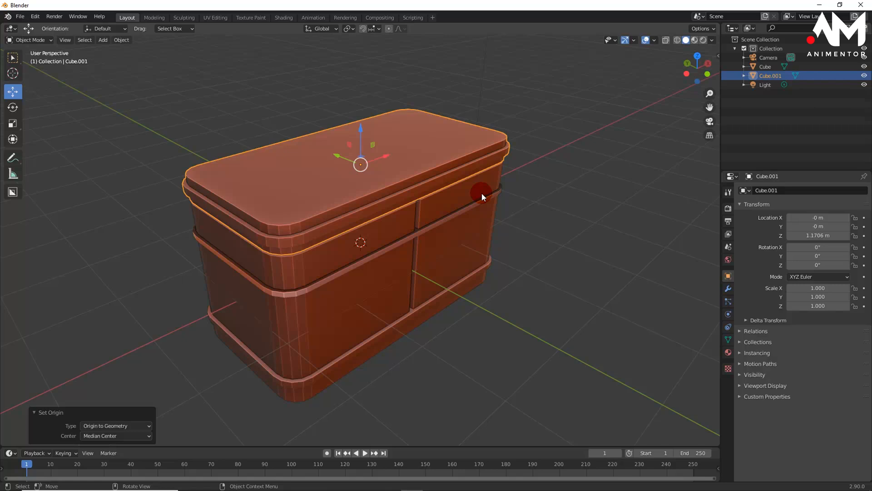
Try rotating the lid about the global X axis around its centred origin.
mouse_move(439, 203)
middle_mouse_down()
mouse_move(437, 190)
mouse_move(440, 196)
middle_mouse_up()
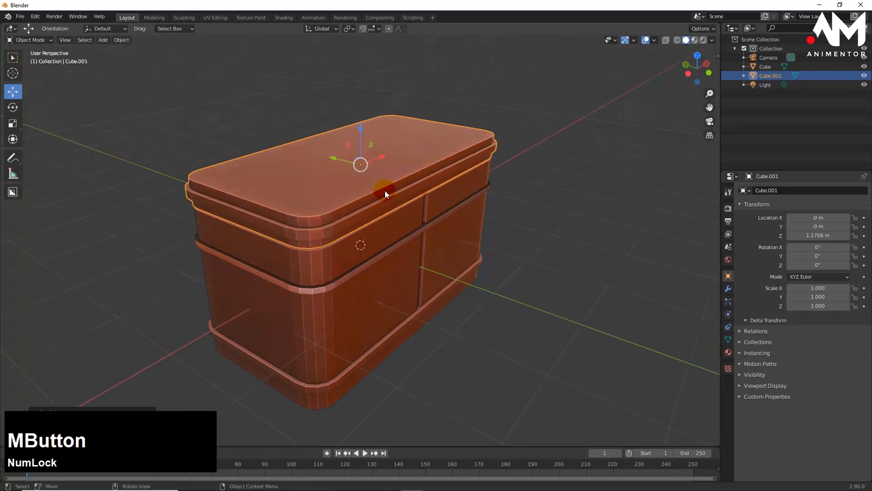
middle_click_drag(373, 183, 384, 187)
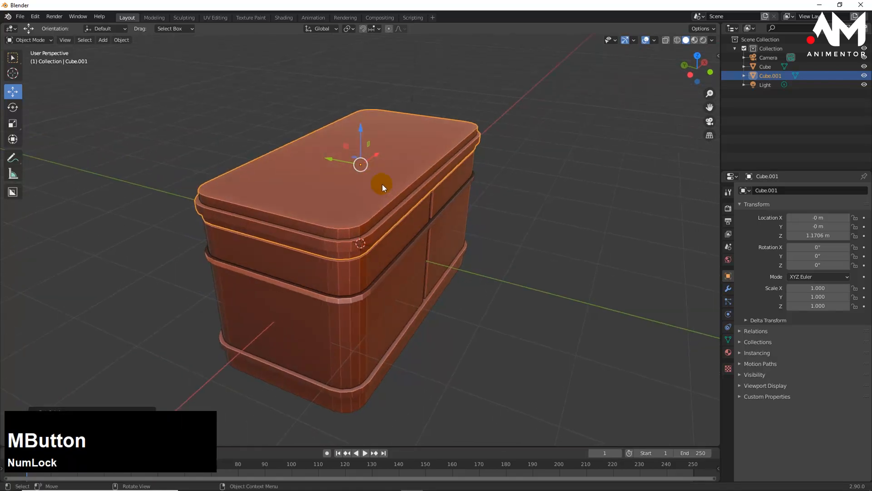
middle_click_drag(381, 186, 413, 211)
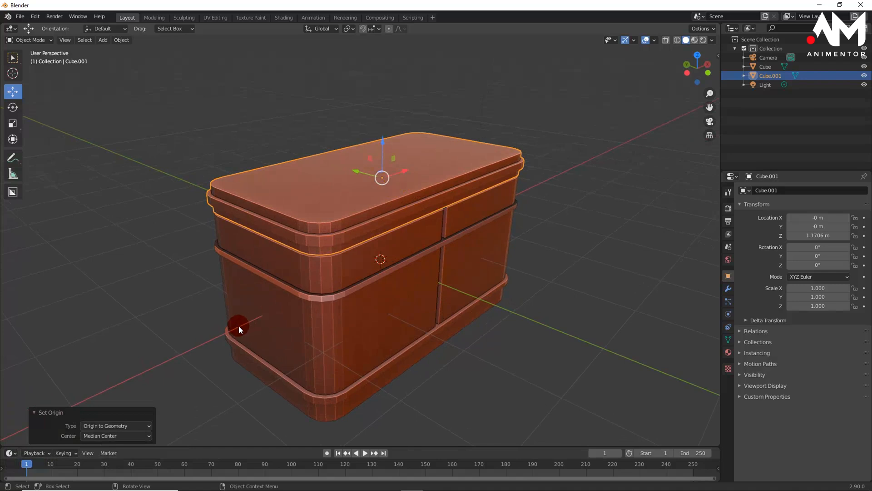
key("r")
key("x")
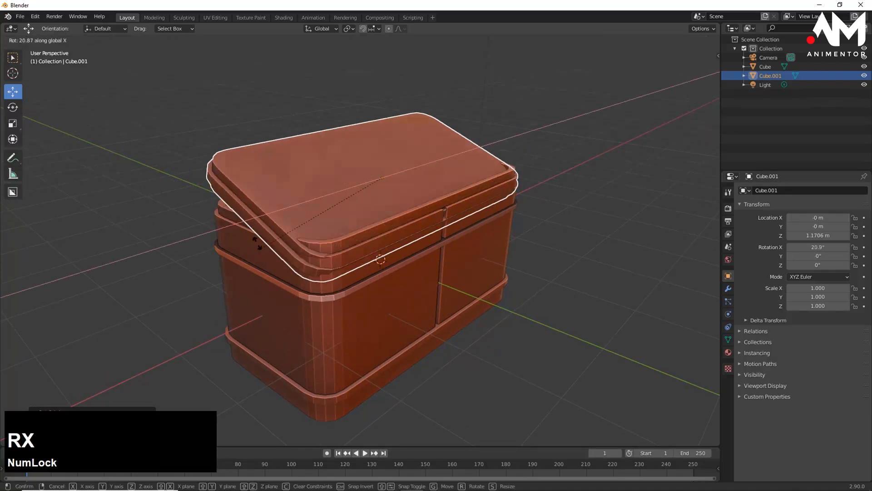
right_click(317, 271)
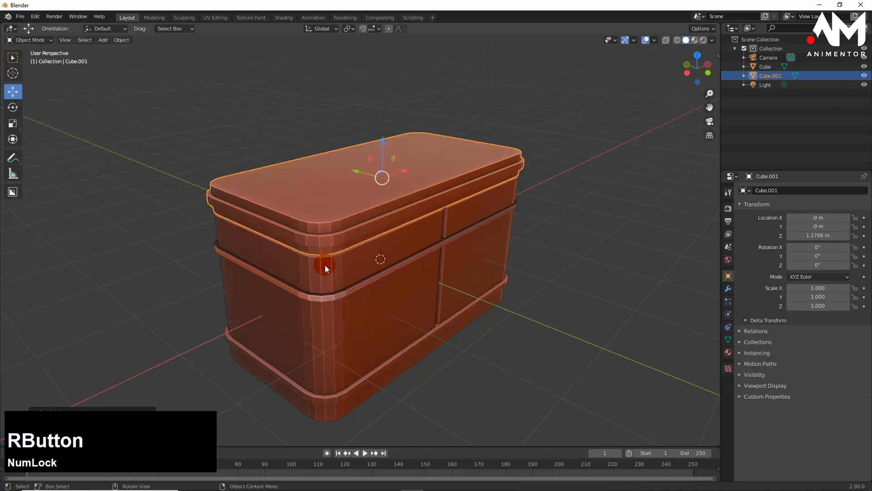
Restrict transforms to origins only and move the lid's origin along Y to about 0.99 m, near the back edge.
middle_click_drag(369, 223, 438, 224)
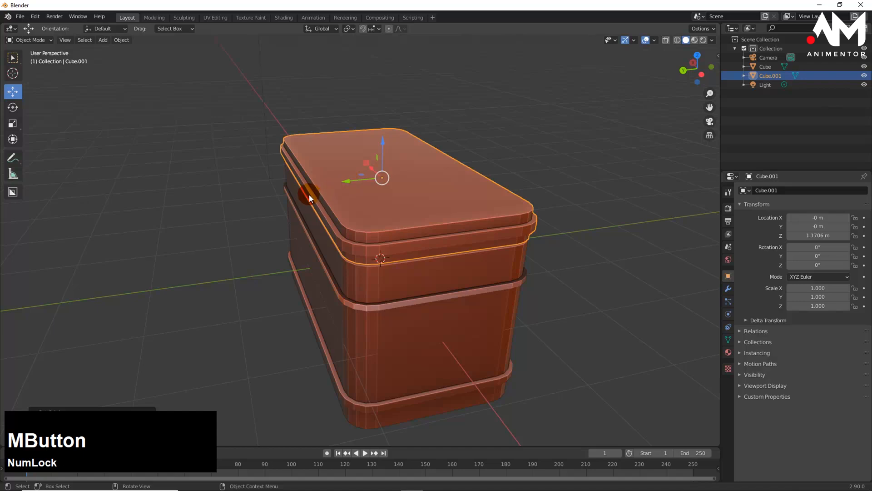
middle_click_drag(309, 194, 359, 226)
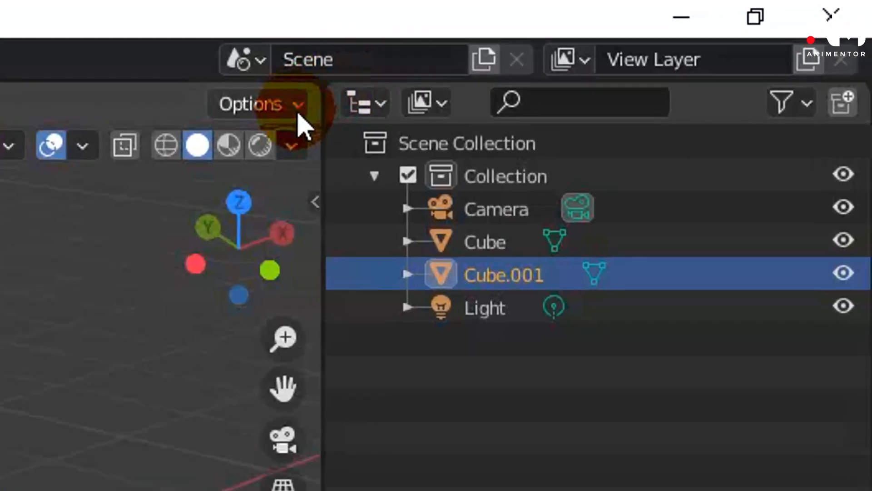
left_click(302, 110)
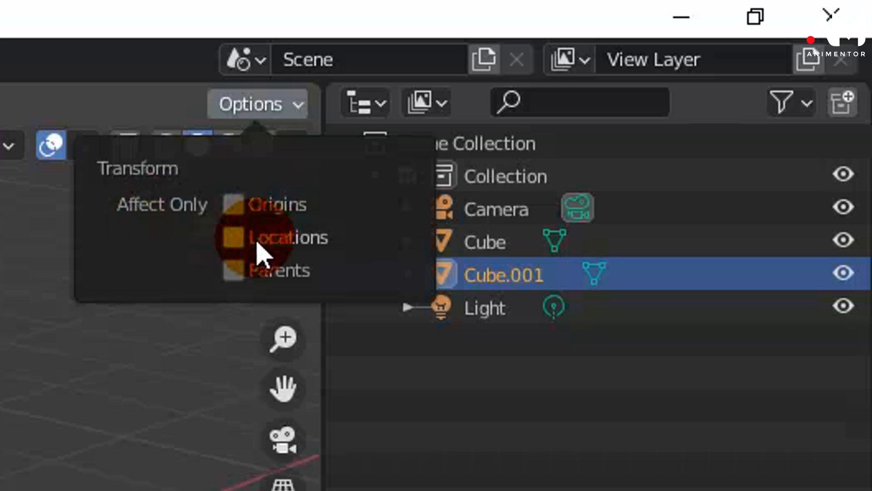
left_click(233, 207)
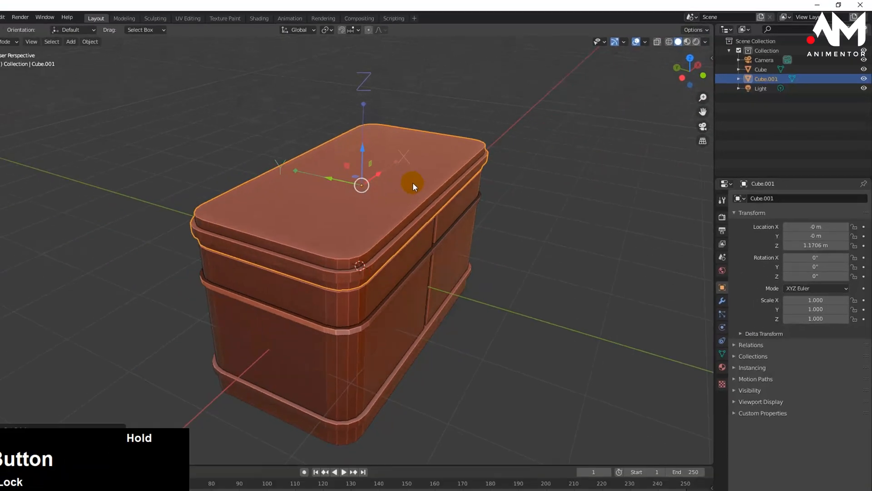
middle_click_drag(409, 181, 429, 180)
left_click_drag(348, 178, 268, 177)
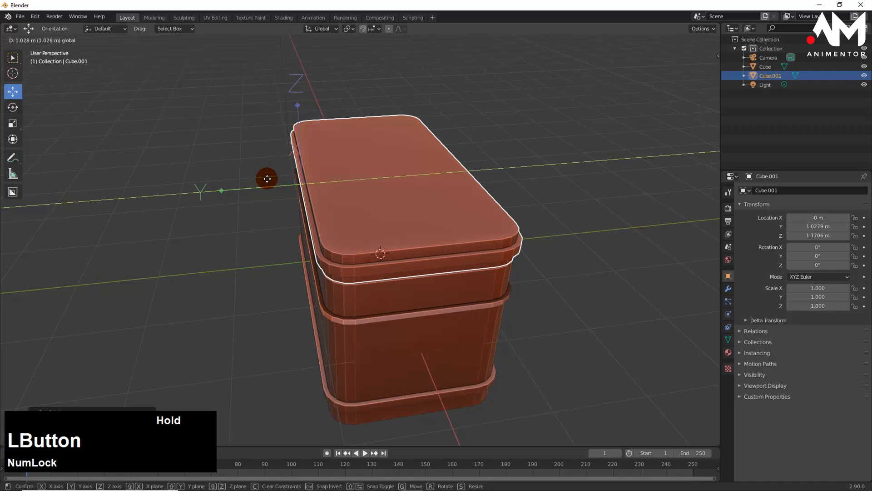
left_click_drag(266, 178, 266, 178)
middle_click_drag(287, 208, 288, 189)
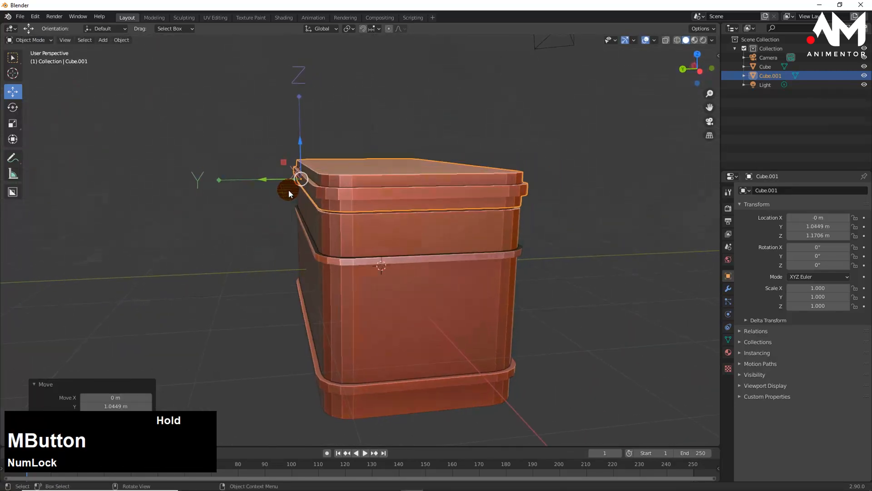
left_click_drag(262, 176, 270, 180)
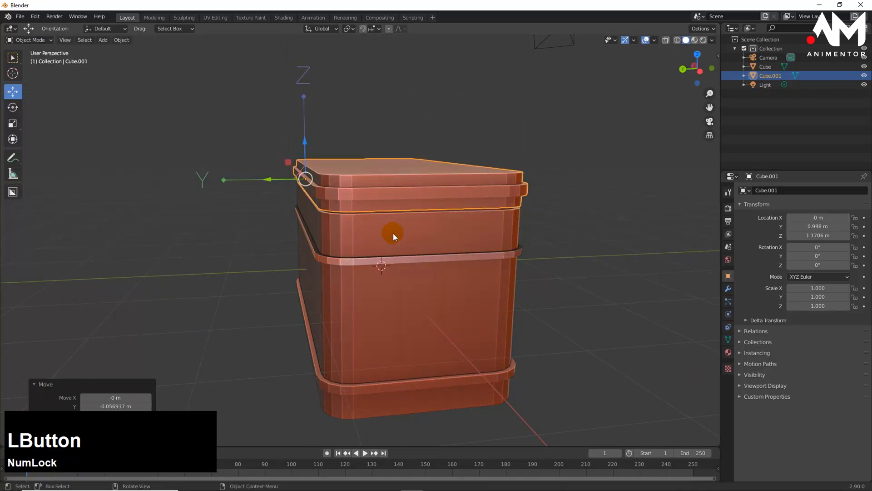
Align the lid's origin with its outer back edge from the top view, at about 1.05 m on Y.
key("KP_3")
key("KP_7")
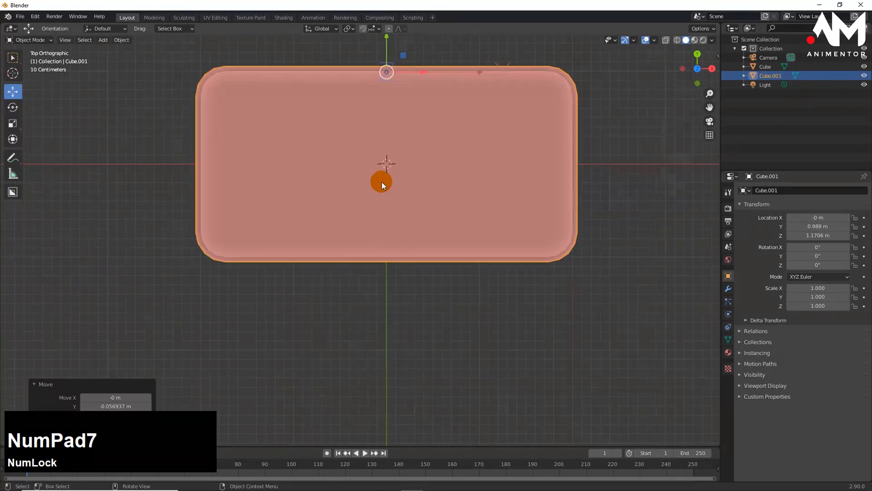
middle_click_drag(382, 179, 389, 332, "ctrl")
scroll(393, 328, "up", 5)
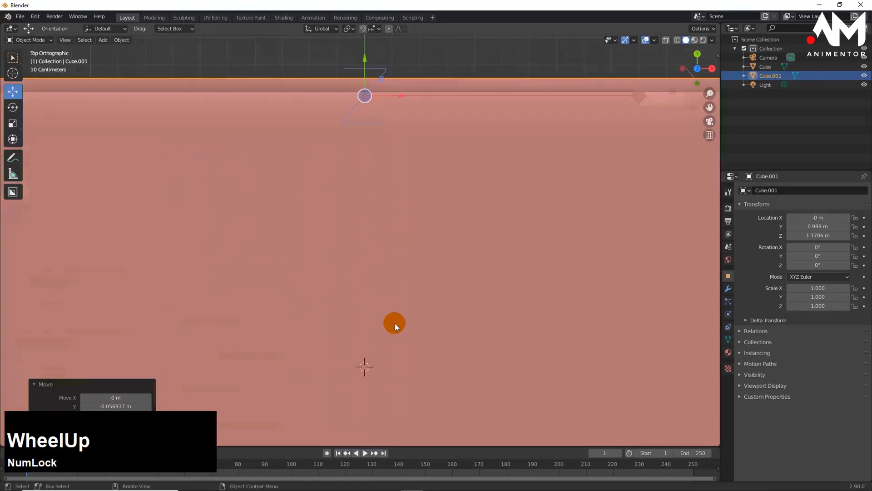
middle_click_drag(392, 231, 399, 382, "shift")
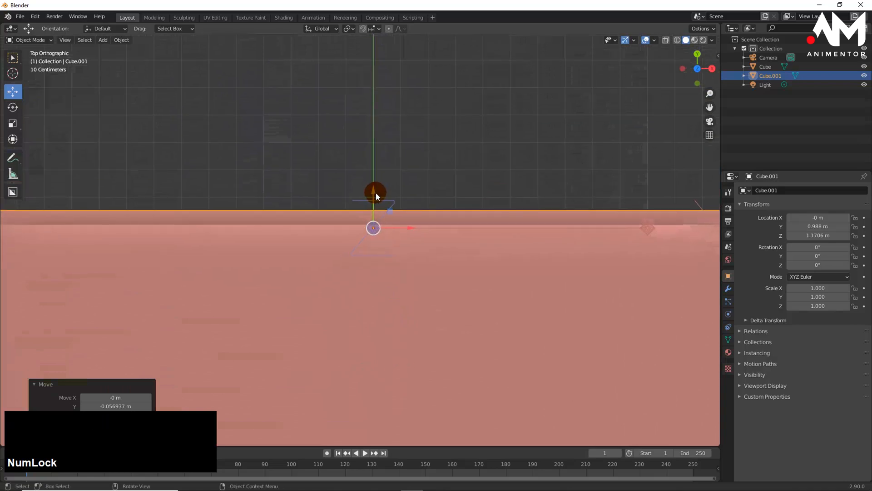
left_click_drag(375, 190, 378, 171)
Lower the lid's origin by about 0.14 m along Z, to a height of about 1.03 m.
key("KP_1")
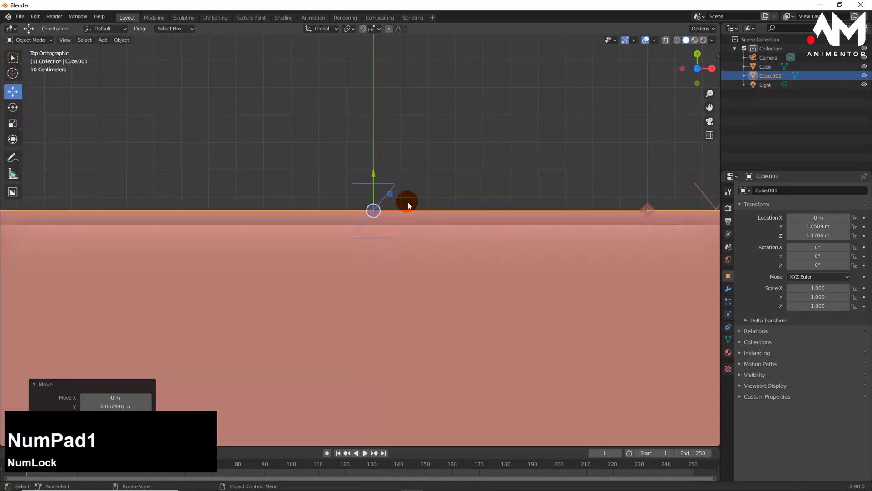
scroll(380, 288, "up", 3)
left_click_drag(381, 288, 403, 302)
middle_click_drag(403, 301, 430, 248)
scroll(495, 298, "down", 1)
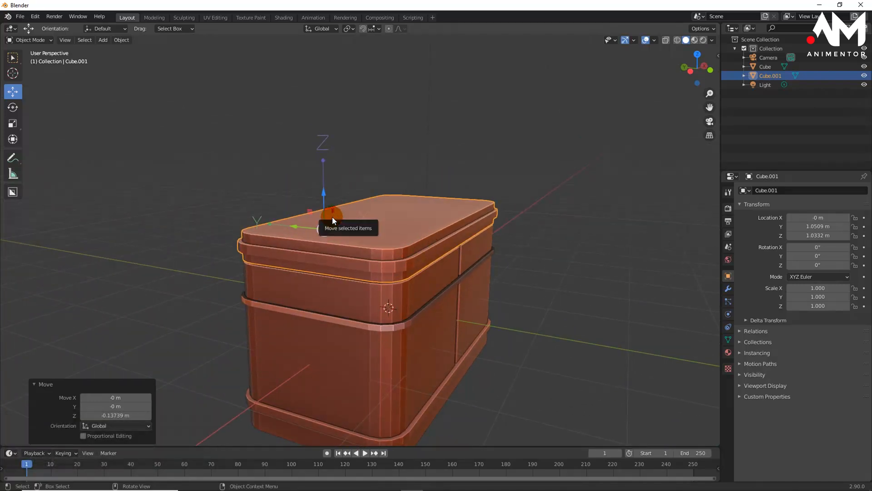
Try rotating about the global X axis while transforms still affect only origins.
key("r")
key("x")
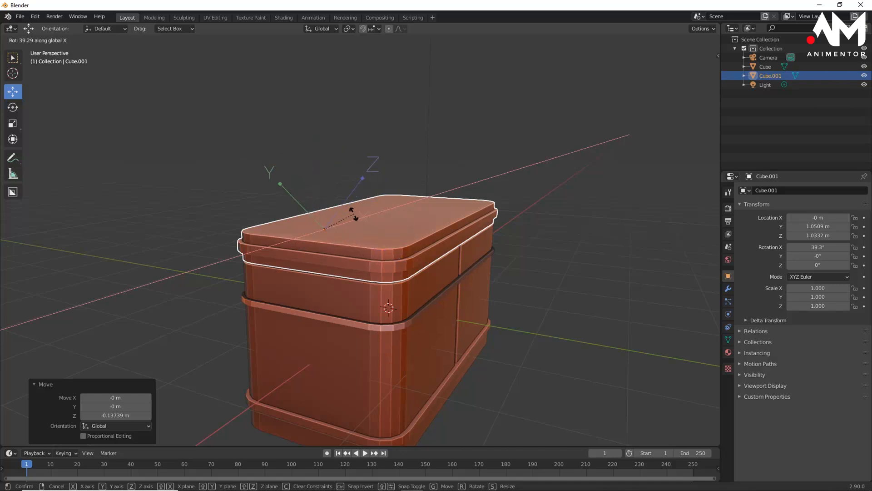
right_click(358, 241)
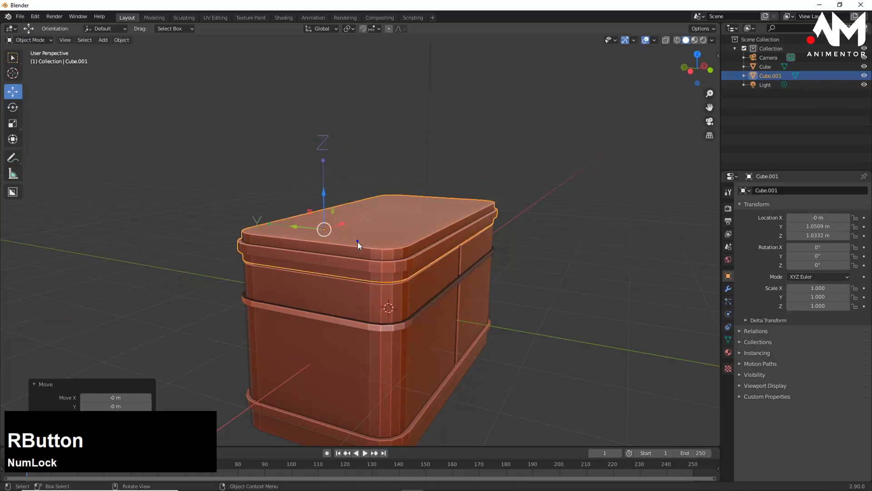
Turn off origins-only transforms and rotate the lid open by about -14.5° around the global X axis.
left_click(702, 28)
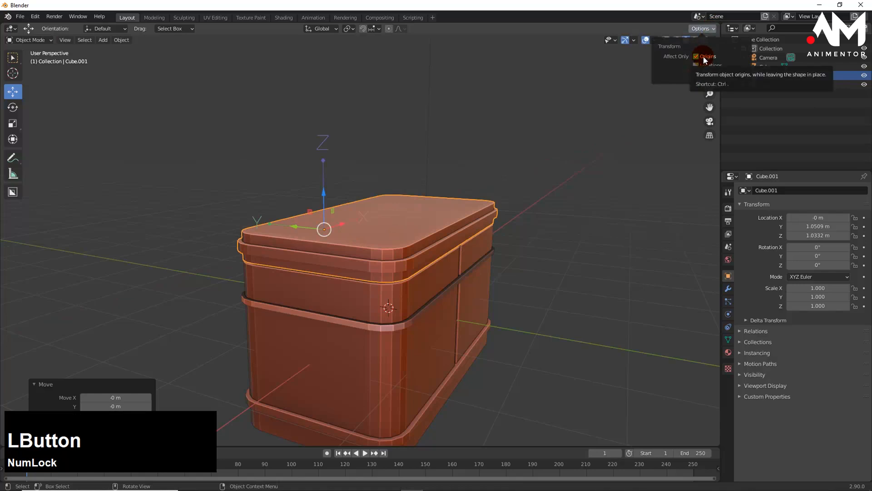
mouse_move(363, 228)
middle_mouse_down()
mouse_move(364, 253)
mouse_move(358, 243)
middle_mouse_up()
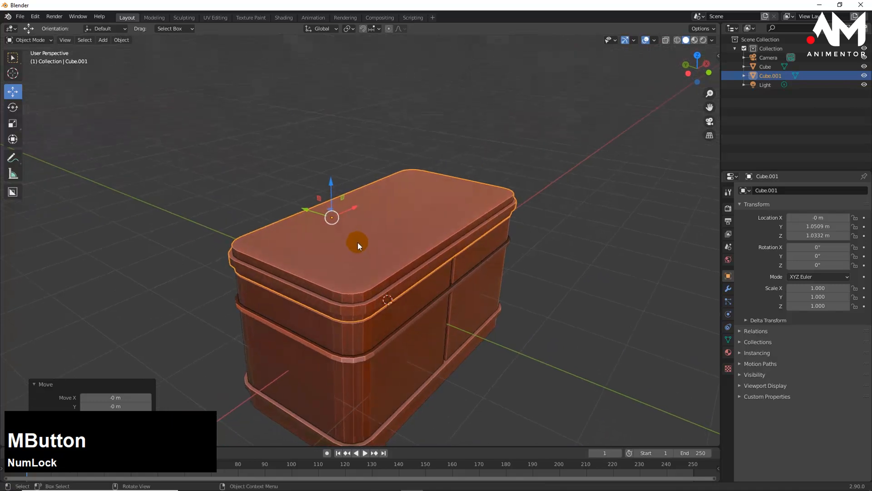
key("r")
key("x")
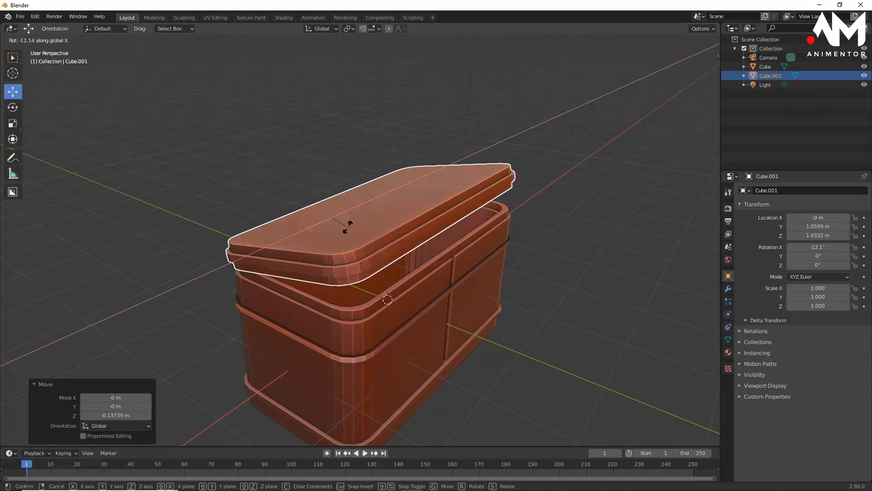
left_click(348, 225)
middle_click_drag(392, 261, 388, 232)
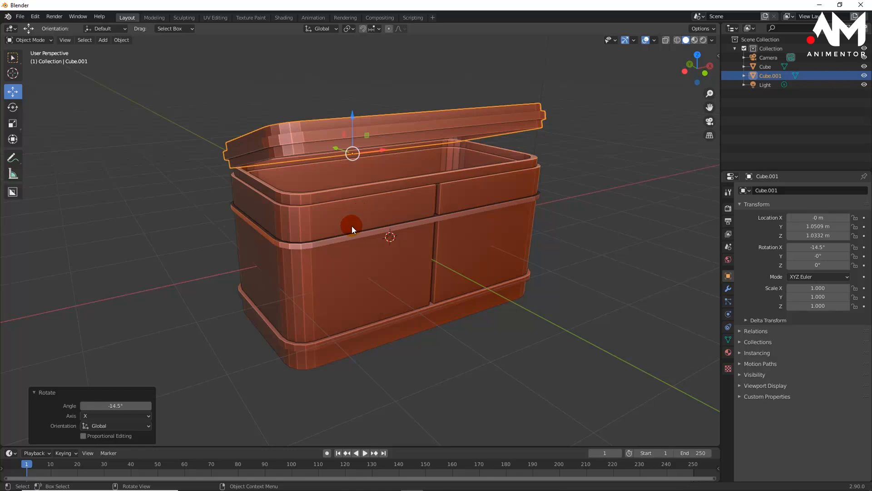
Parent the lid to the box body using the Object type and expand the box's hierarchy in the scene list.
middle_click_drag(351, 226, 355, 251)
scroll(358, 242, "down", 1)
scroll(359, 252, "down", 2)
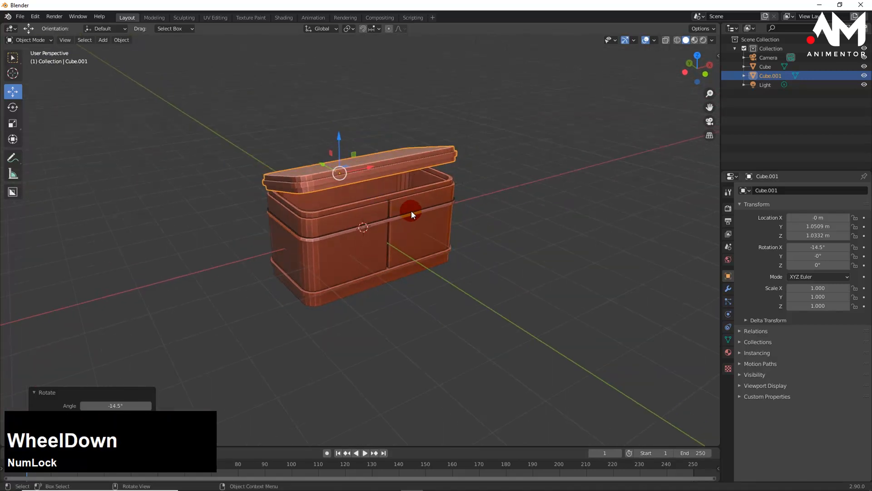
left_click(492, 152)
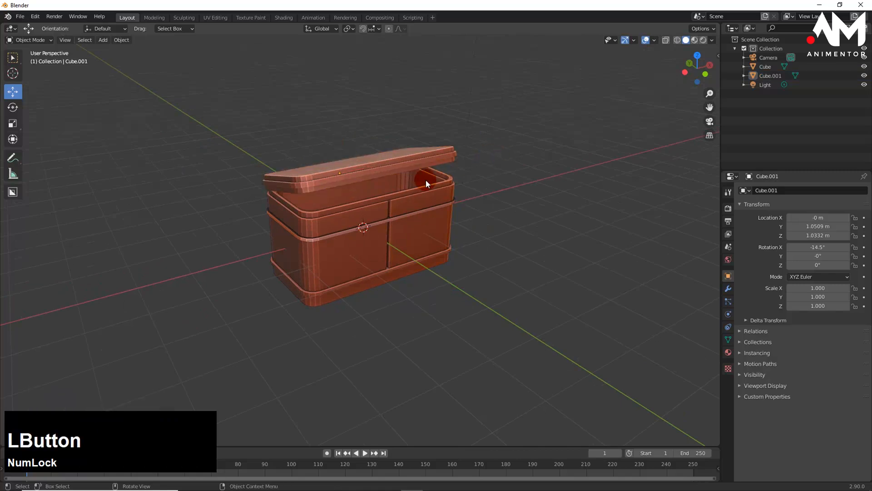
left_click(426, 159)
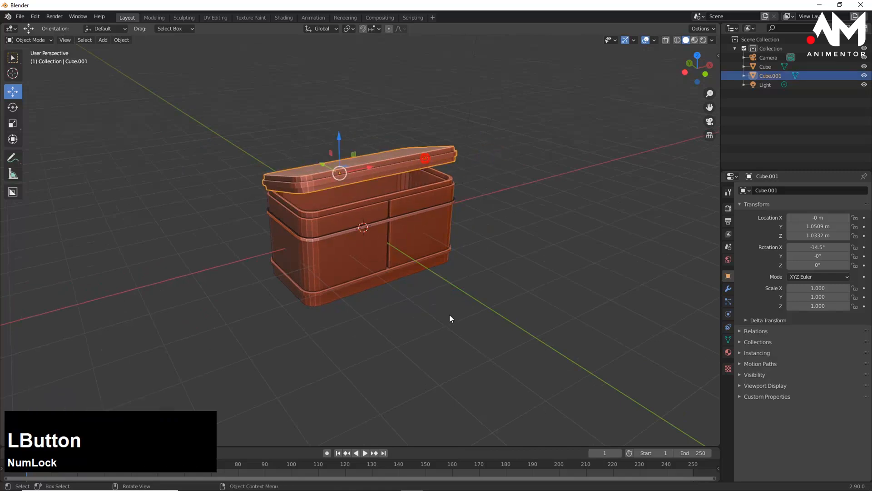
left_click(419, 203, "shift")
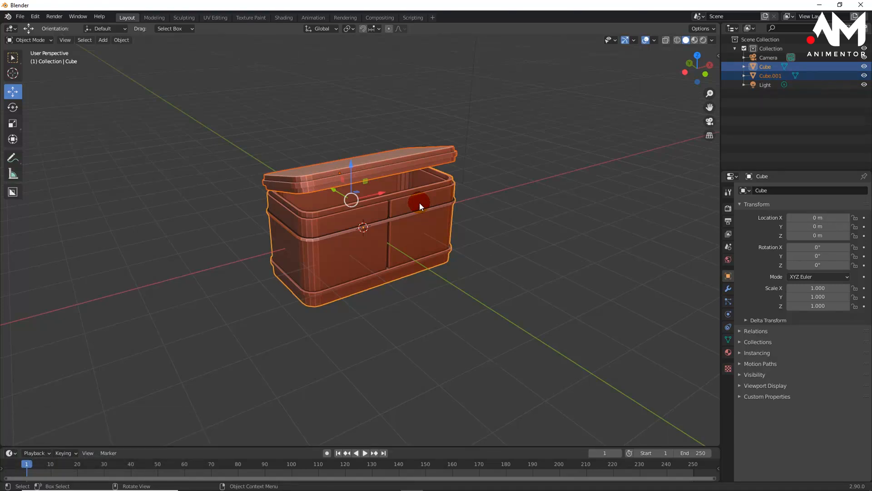
key("ctrl+p")
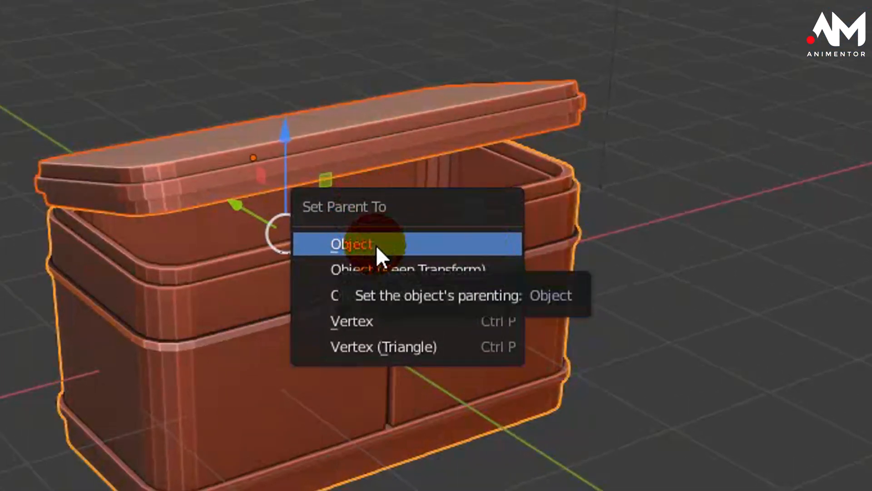
left_click(376, 245)
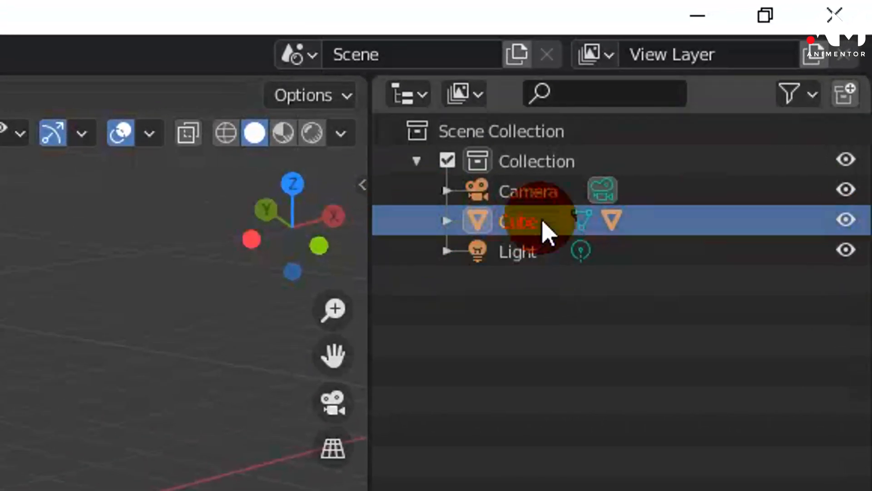
left_click(445, 222)
left_click(543, 280)
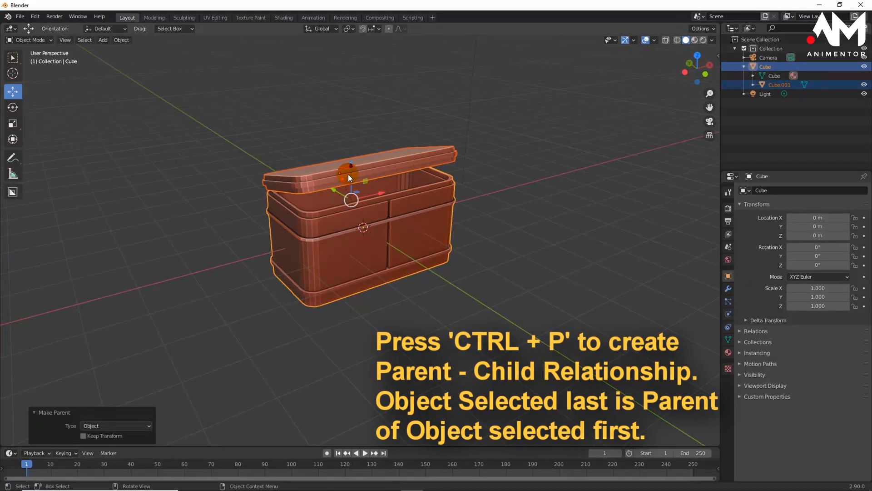
Select the parent box body and raise it along Z to about 1.04 m, resting its base on the ground.
left_click(522, 178)
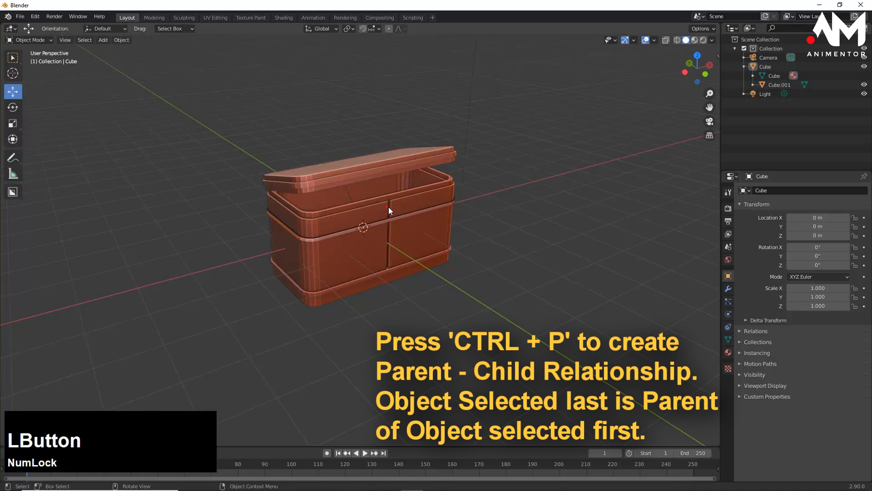
left_click(389, 207)
left_click(580, 222)
left_click(768, 67)
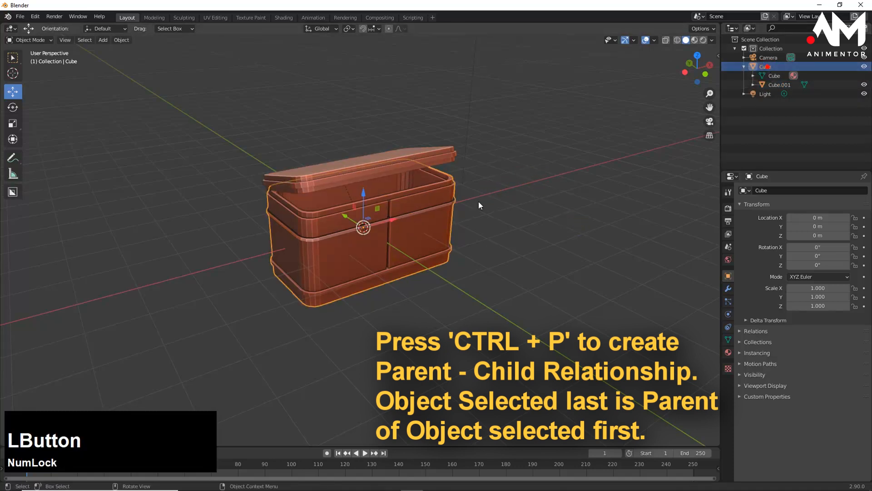
left_click_drag(368, 203, 366, 151)
key("KP_1")
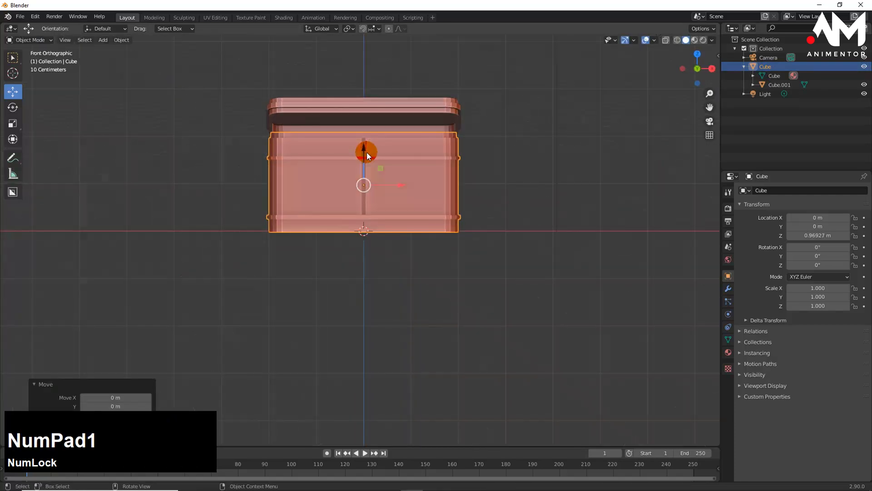
left_click_drag(366, 151, 366, 143)
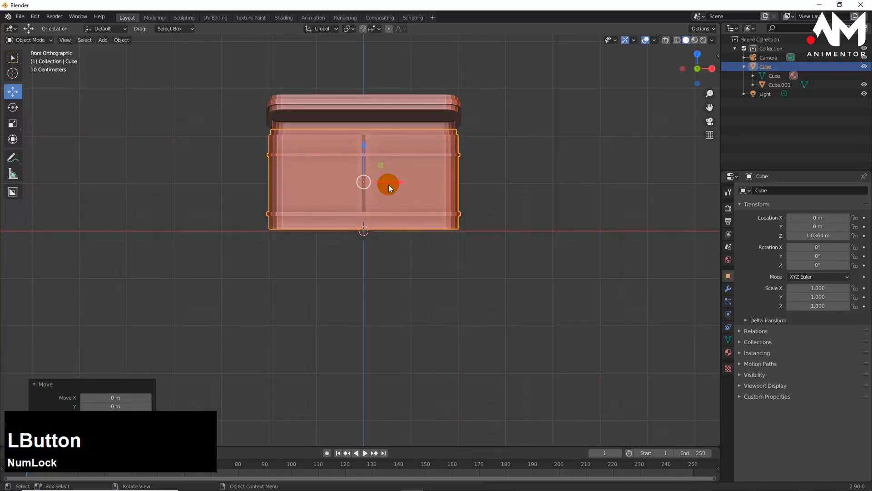
middle_click(361, 183)
middle_click_drag(360, 183, 402, 248)
scroll(393, 214, "up", 2)
scroll(404, 248, "down", 4)
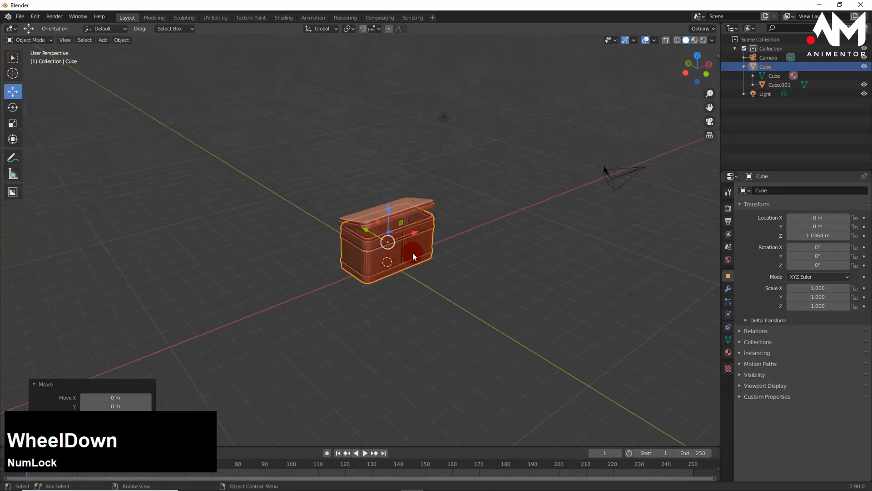
Add a mesh plane at the world origin and scale it up to about 9.25 as a ground surface under the box.
key("shift+a")
mouse_move(424, 253)
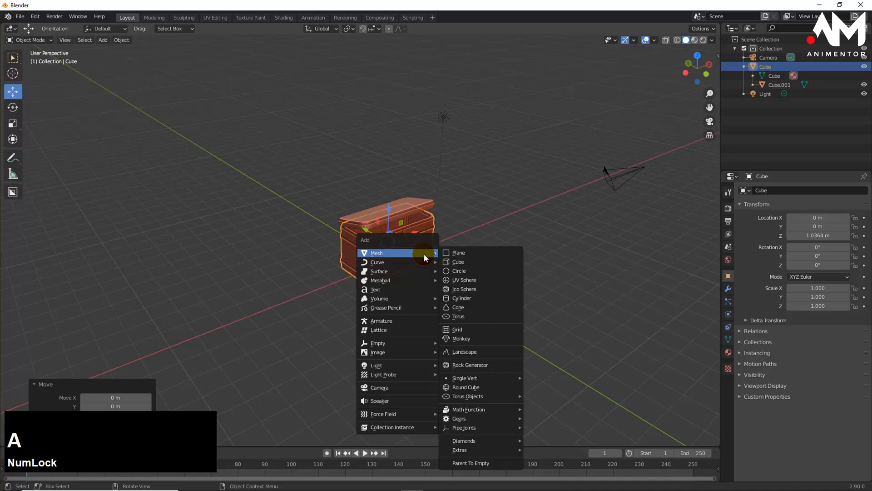
left_click(462, 253)
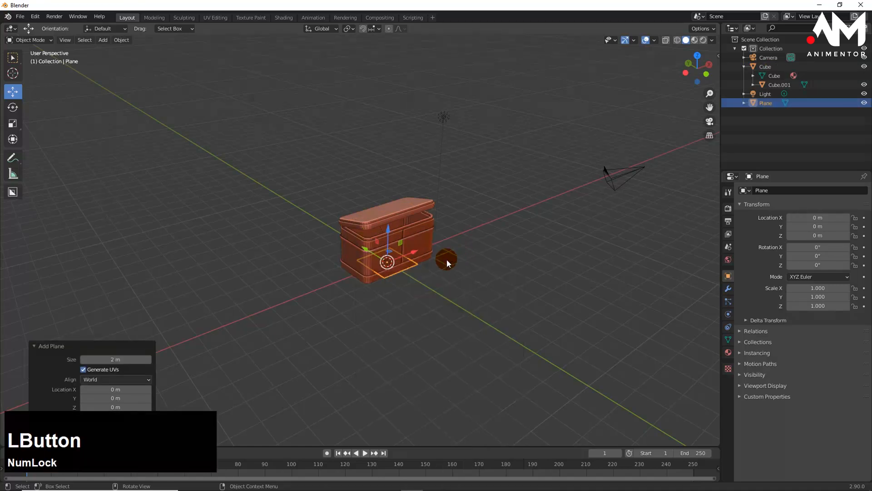
key("s")
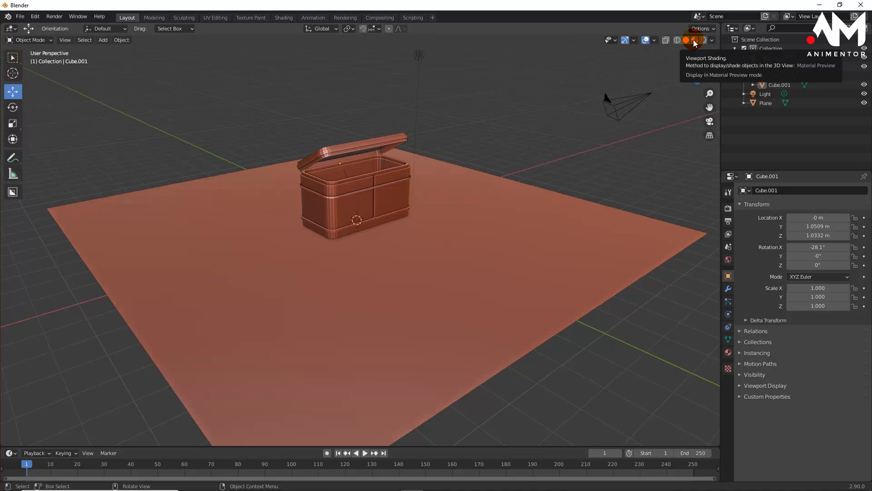
Preview the scene in rendered shading and move the light about -4.85 m along the global Y axis.
left_click(694, 40)
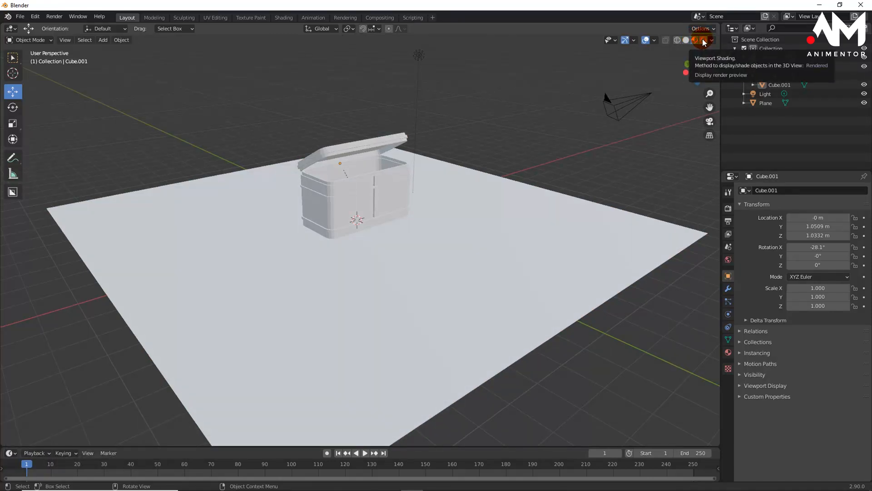
left_click(704, 40)
mouse_move(496, 194)
middle_mouse_down()
mouse_move(484, 207)
mouse_move(494, 199)
middle_mouse_up()
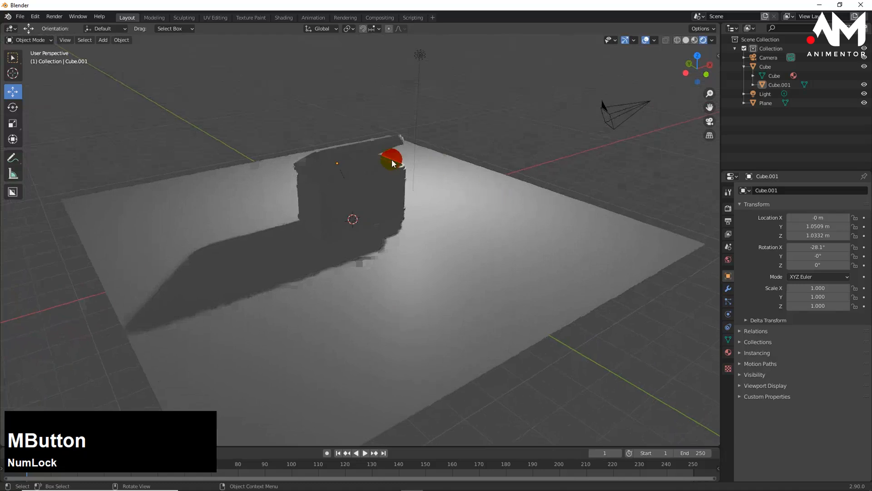
left_click_drag(410, 44, 444, 67)
mouse_move(394, 51)
left_mouse_down()
mouse_move(510, 121)
mouse_move(362, 53)
mouse_move(615, 159)
mouse_move(353, 80)
mouse_move(567, 185)
mouse_move(317, 101)
mouse_move(496, 186)
mouse_move(553, 203)
mouse_move(372, 196)
mouse_move(322, 139)
mouse_move(551, 224)
mouse_move(334, 171)
mouse_move(473, 230)
mouse_move(456, 226)
left_mouse_up()
mouse_move(445, 219)
middle_mouse_down()
mouse_move(466, 213)
mouse_move(452, 204)
mouse_move(441, 222)
mouse_move(458, 203)
mouse_move(441, 183)
mouse_move(434, 189)
middle_mouse_up()
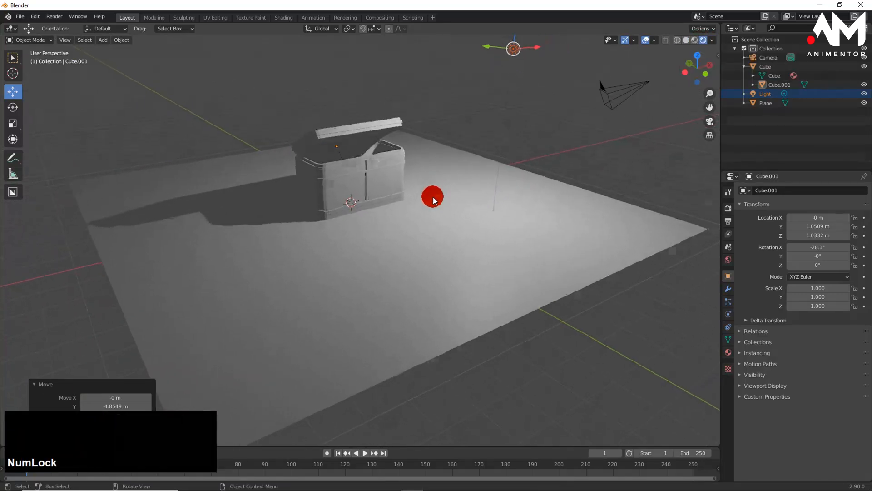
Return the viewport to solid shading and hide the ground plane.
left_click(694, 40)
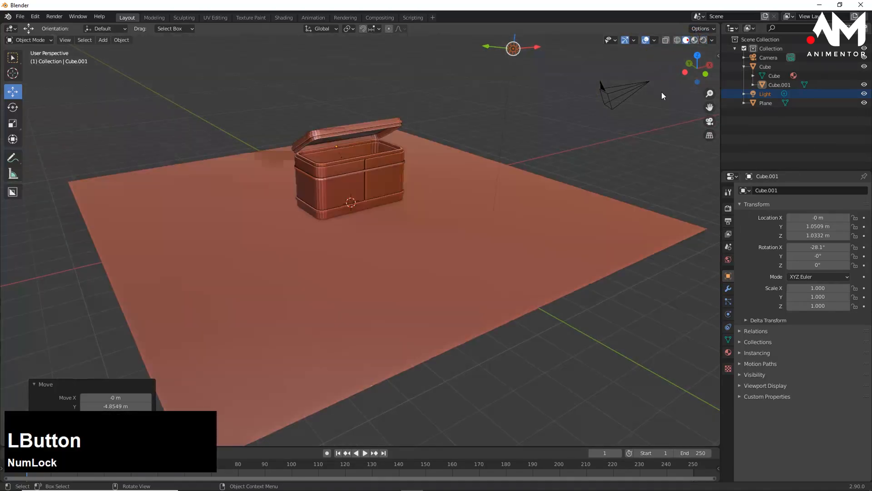
middle_click_drag(510, 207, 511, 209)
left_click(712, 40)
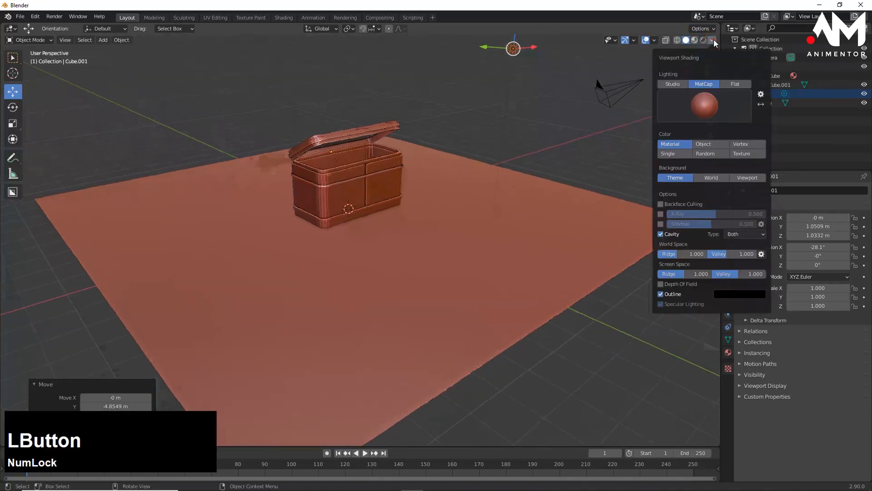
mouse_move(454, 175)
middle_mouse_down()
mouse_move(432, 196)
mouse_move(385, 193)
mouse_move(409, 217)
middle_mouse_up()
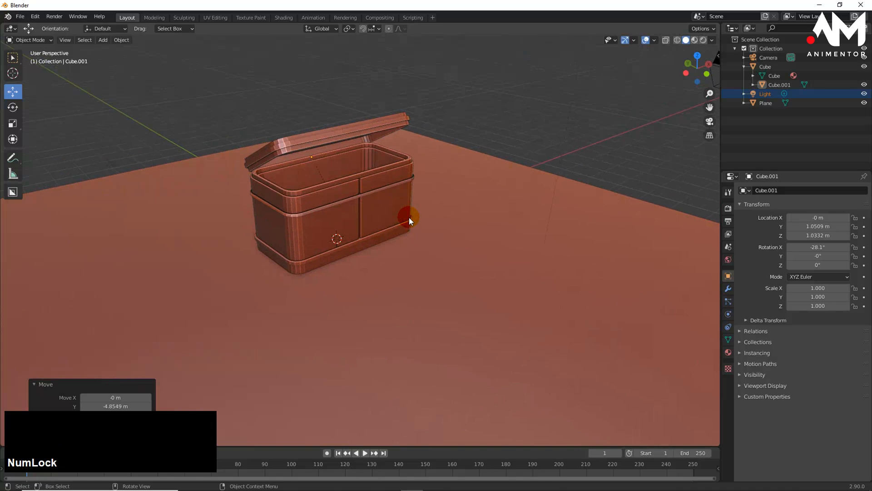
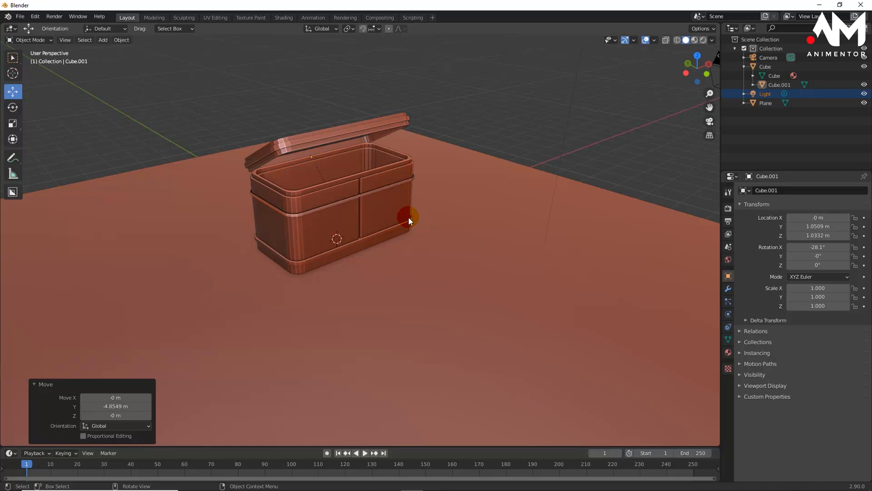
left_click(457, 152)
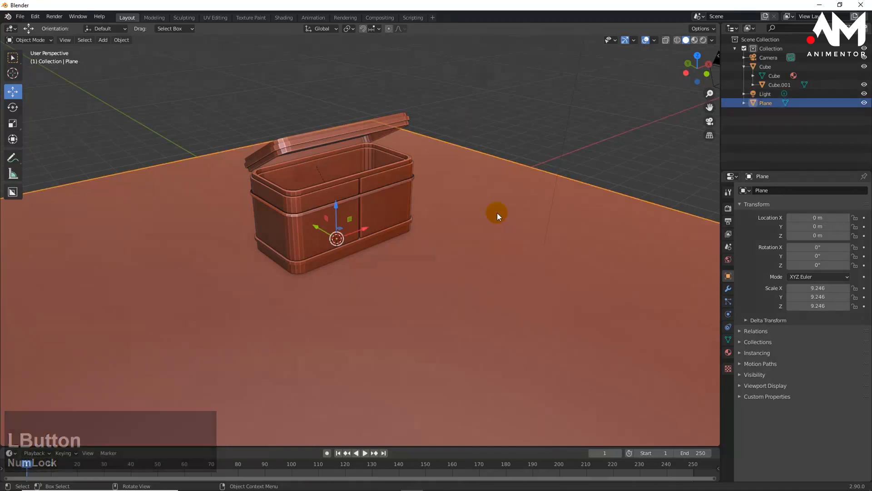
left_click(864, 104)
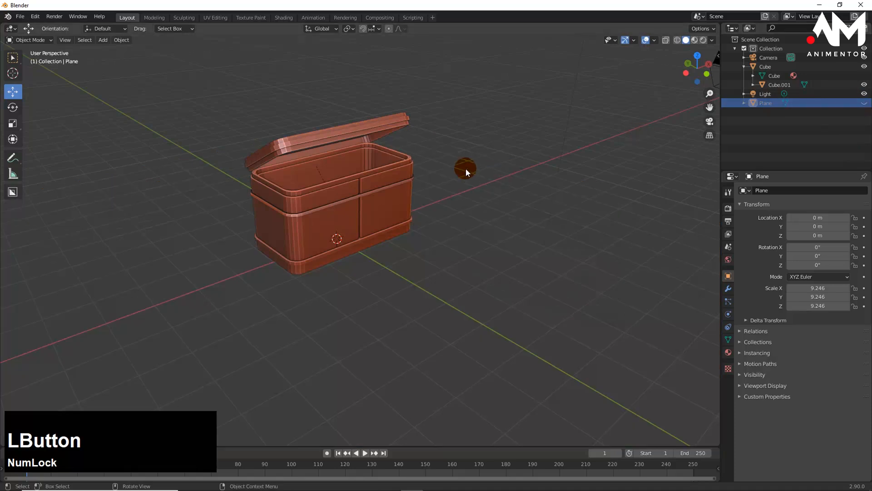
Bevel the outer edge loop on top of the box's rim with 2 segments and a width of about 0.025 m.
scroll(465, 168, "up", 3)
middle_click_drag(374, 170, 538, 189)
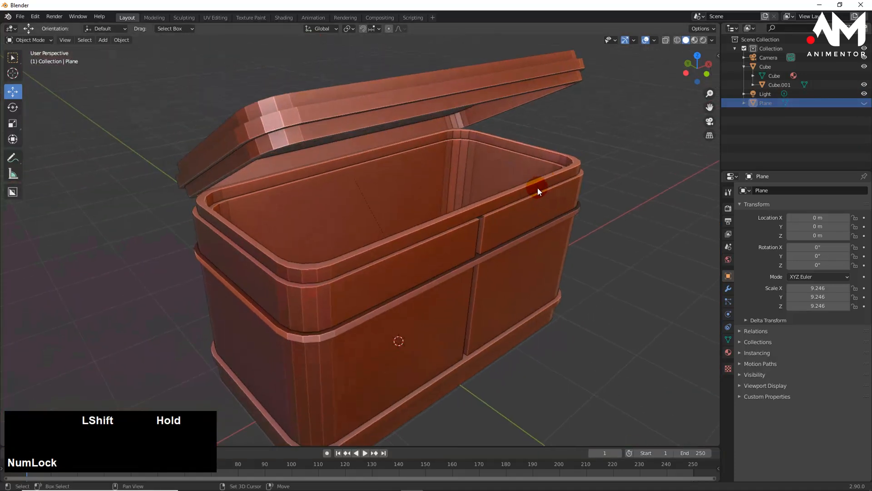
scroll(487, 215, "up", 3)
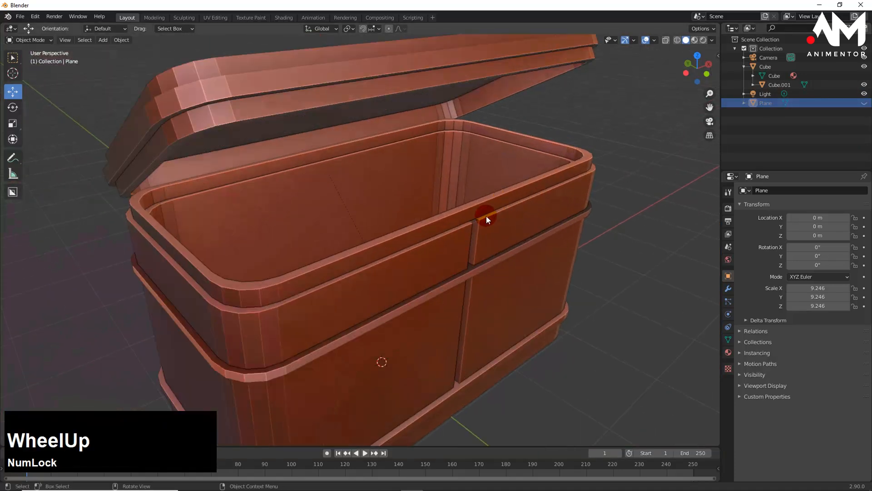
left_click(367, 248)
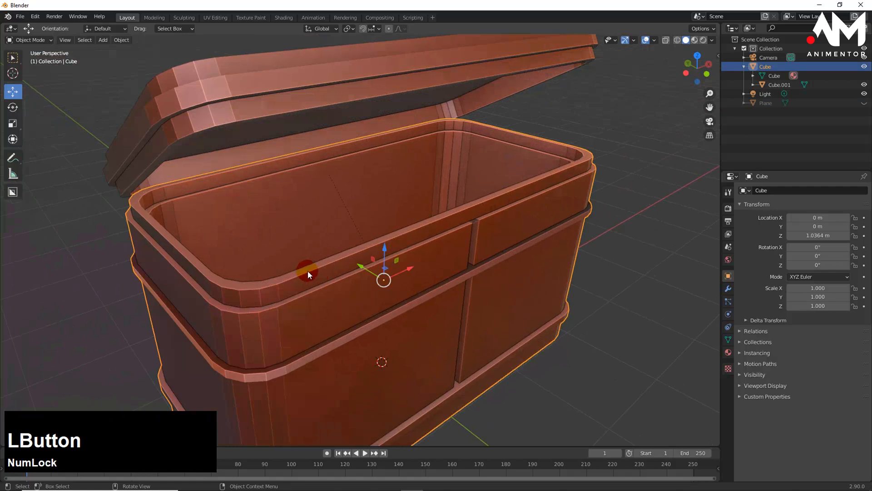
key("Tab")
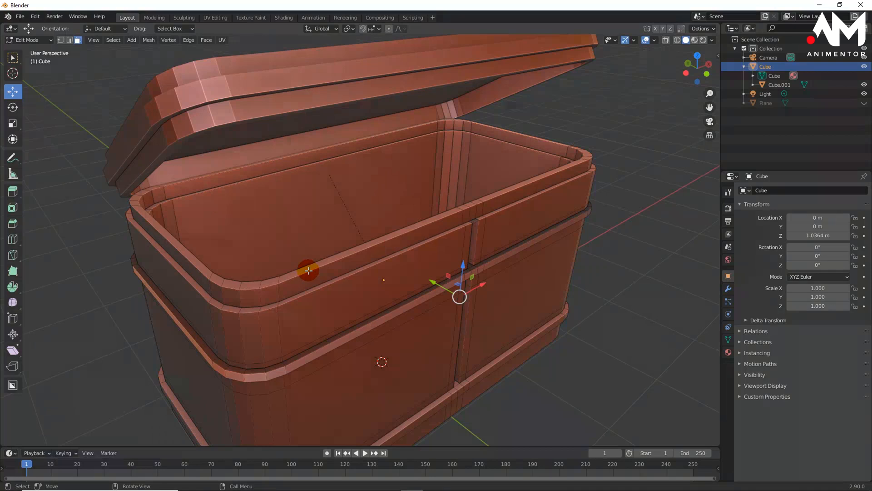
key("2")
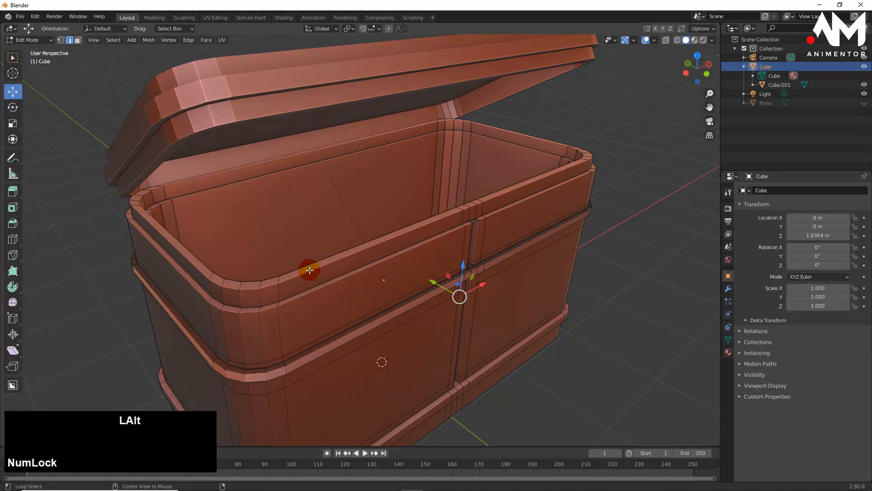
left_click(309, 270, "alt")
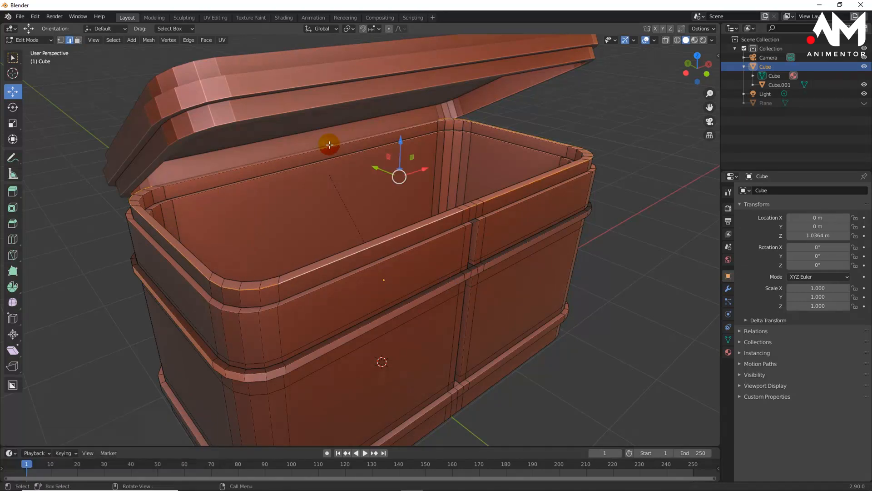
mouse_move(395, 211)
middle_mouse_down()
mouse_move(383, 201)
mouse_move(393, 208)
middle_mouse_up()
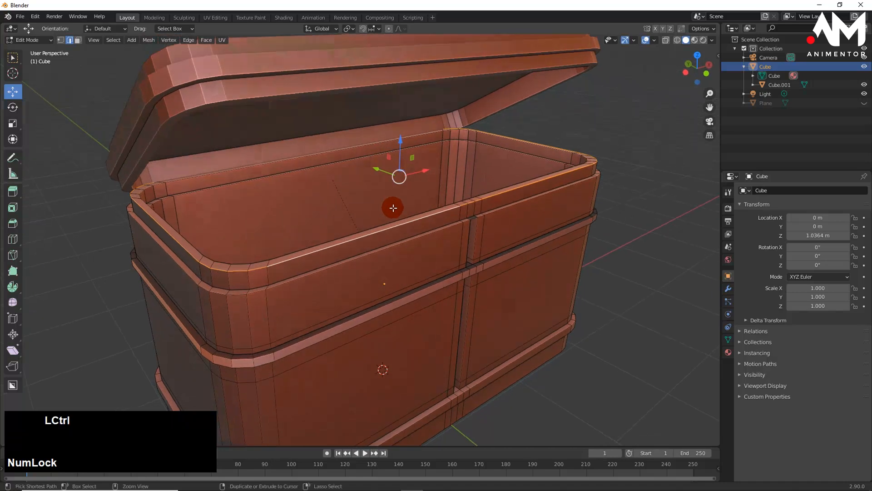
key("ctrl+b")
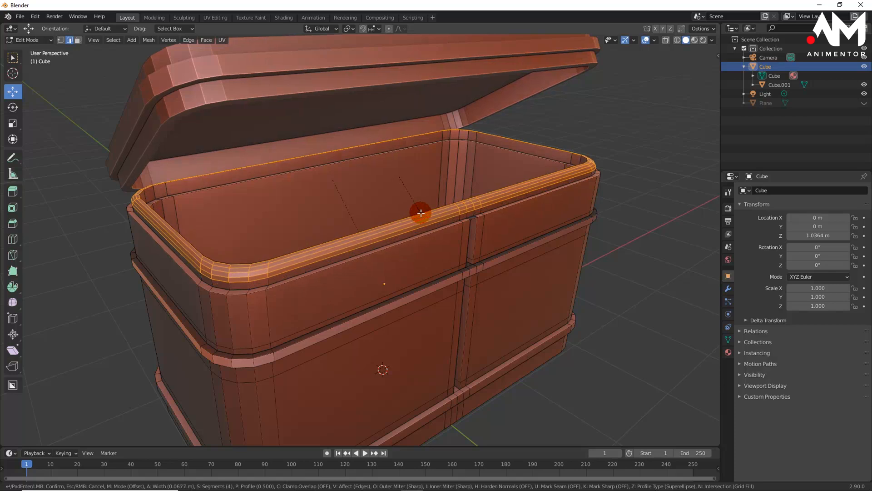
scroll(423, 213, "down", 2)
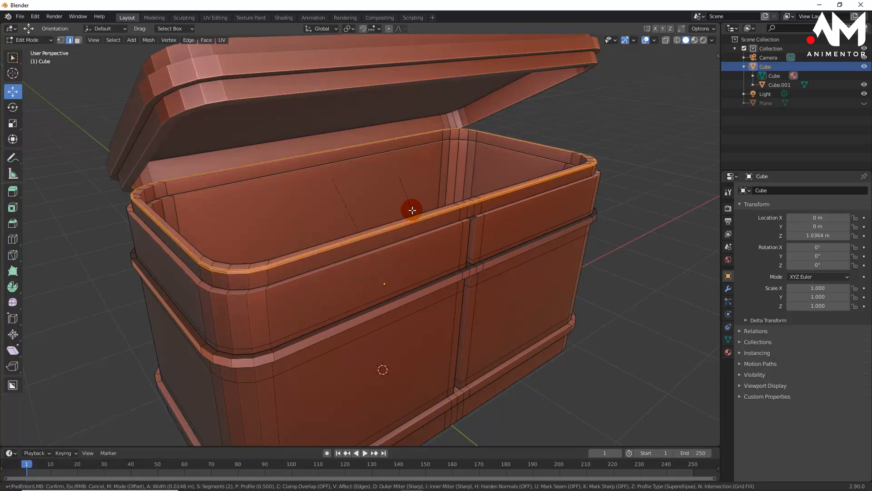
left_click(413, 211)
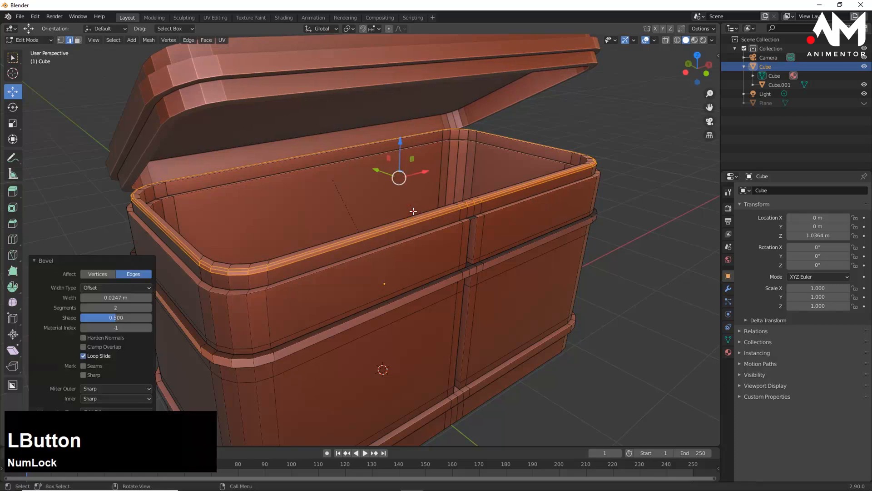
Bevel the outer edge loop of the ledge just below the rim with 2 segments and a width of about 0.014 m.
left_click(313, 274)
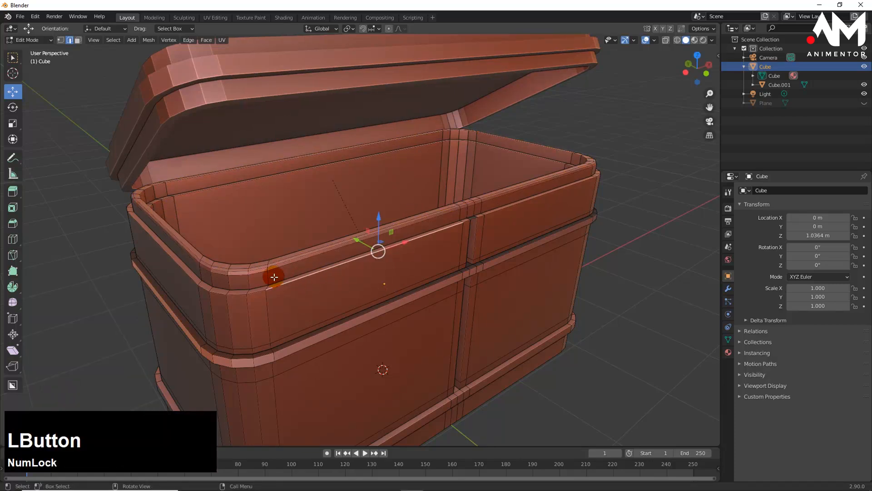
left_click(104, 247)
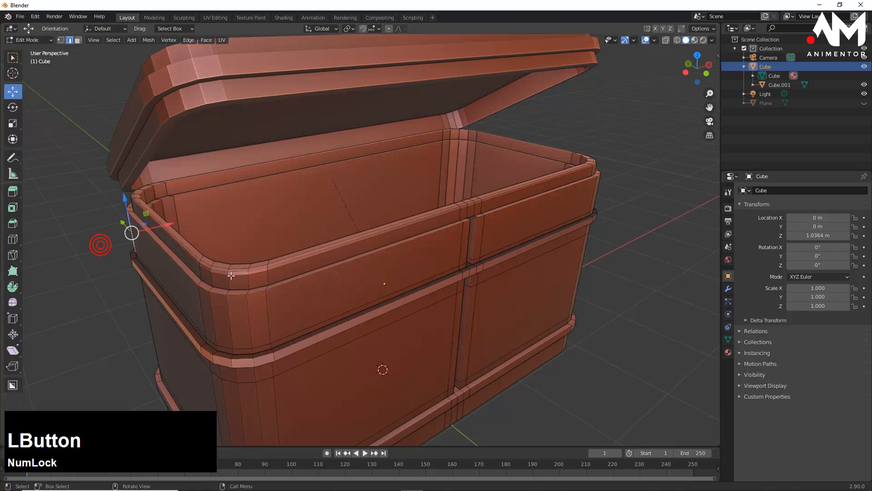
left_click(282, 284)
left_click(282, 284, "alt")
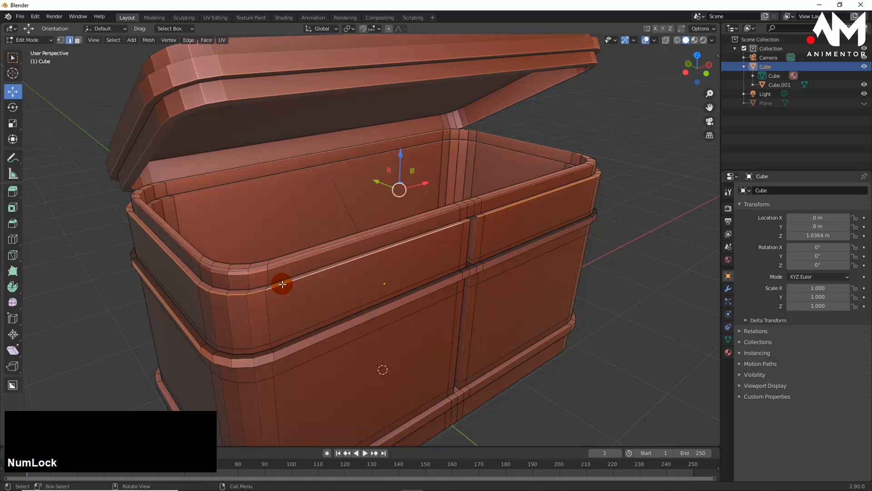
key("ctrl+b")
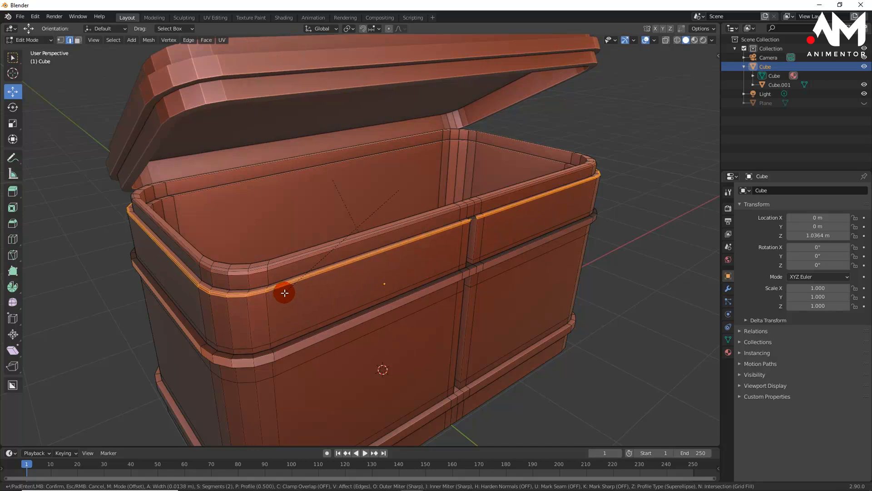
left_click(284, 292)
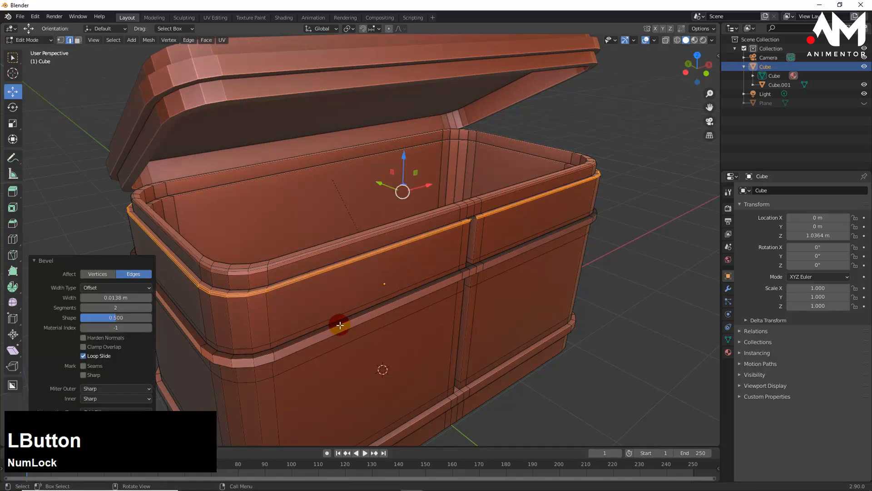
Return to Object Mode and deselect the box to check its bevelled rim edges.
middle_click_drag(337, 347, 128, 204)
left_click(129, 204)
key("Tab")
key("Tab")
key("Tab")
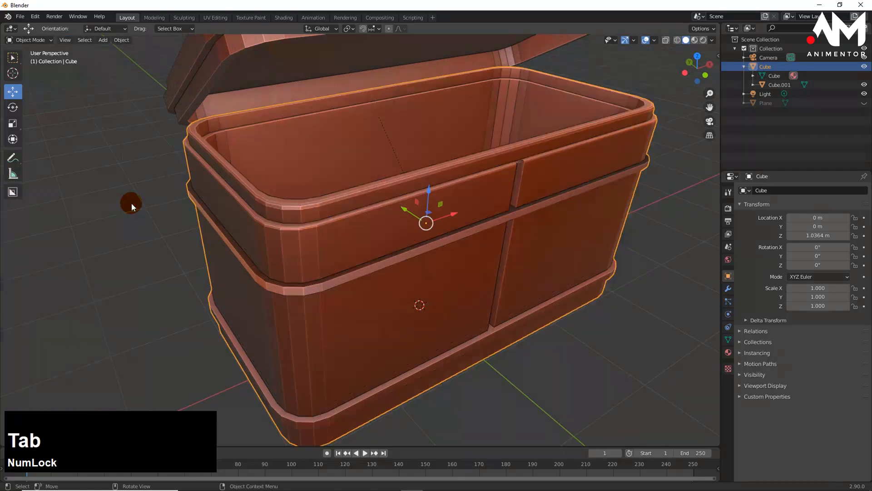
left_click(128, 201)
Turn off cavity shading and switch the viewport to a light grey MatCap to inspect the box's bevelled edges.
middle_click_drag(224, 253, 796, 70)
left_click(713, 40)
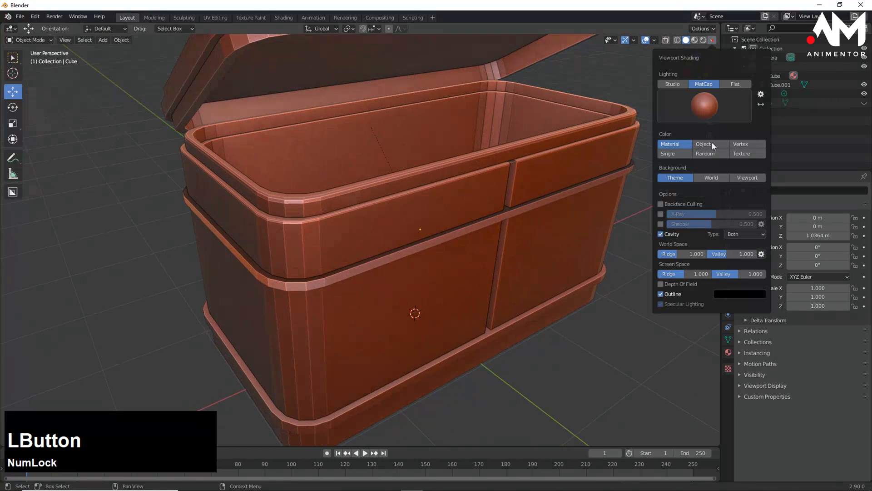
left_click(705, 104)
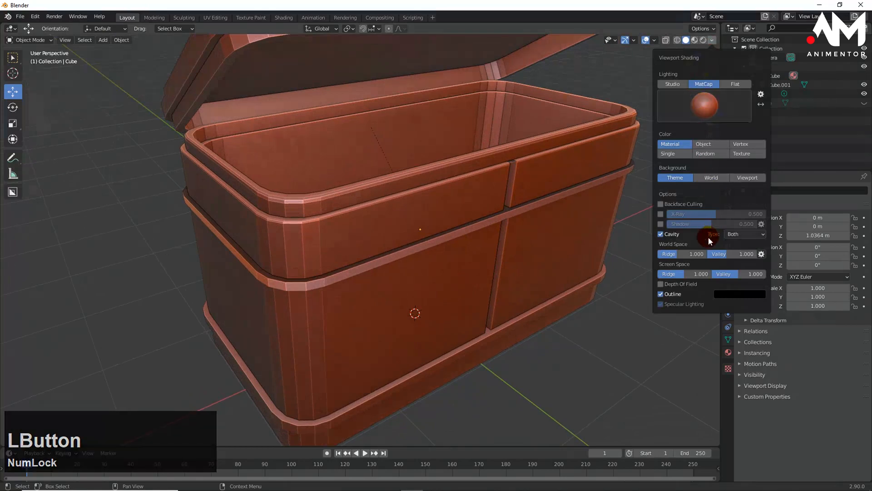
left_click(662, 234)
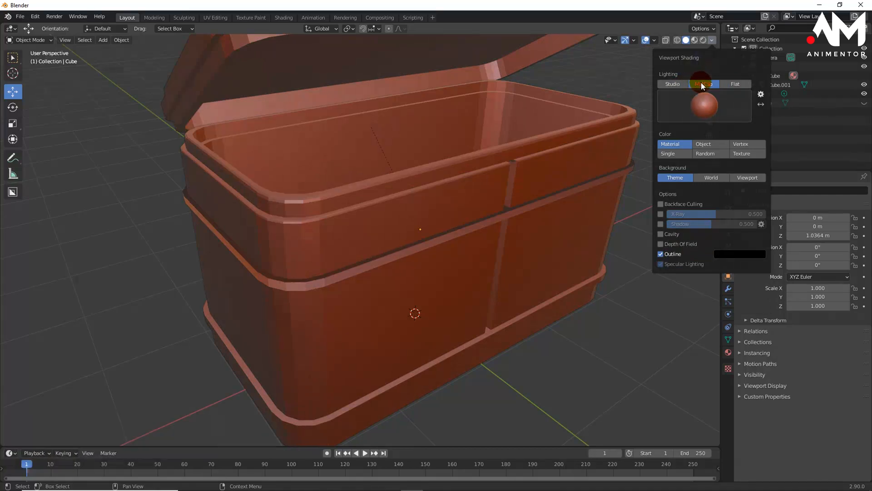
left_click(704, 105)
left_click(548, 140)
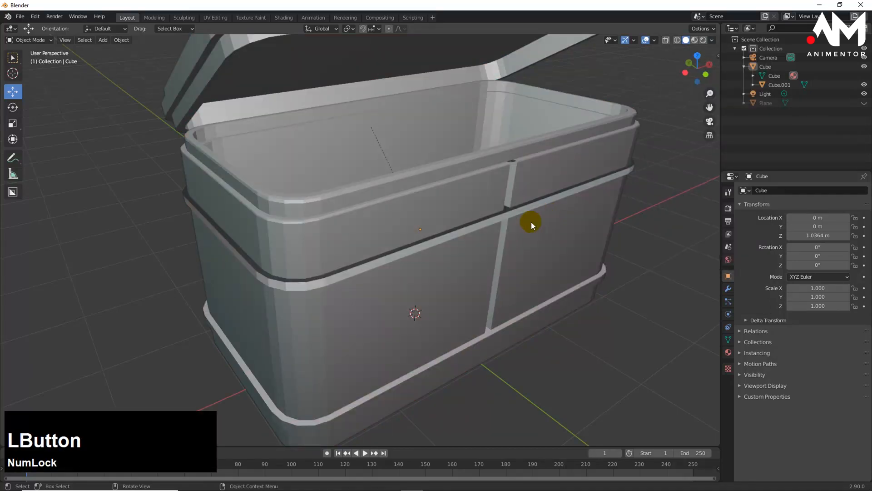
scroll(345, 206, "down", 2)
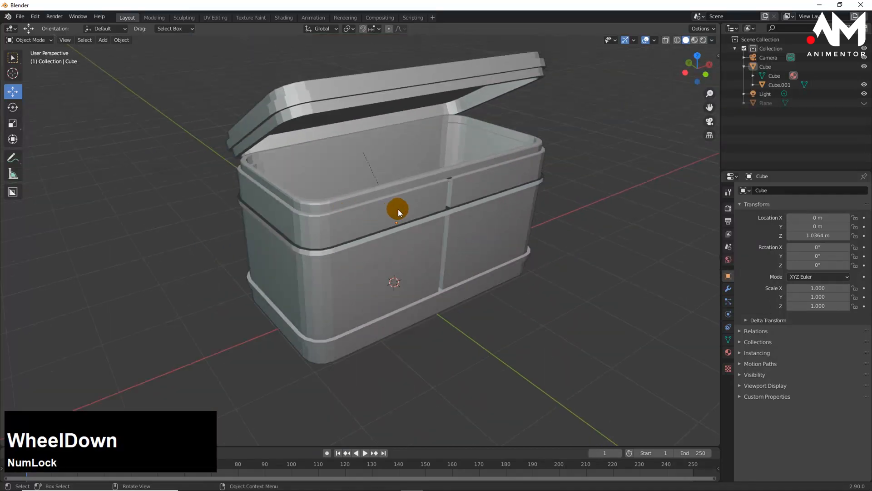
mouse_move(398, 209)
middle_mouse_down()
mouse_move(372, 228)
mouse_move(440, 224)
mouse_move(376, 223)
mouse_move(402, 222)
mouse_move(424, 197)
mouse_move(409, 221)
middle_mouse_up()
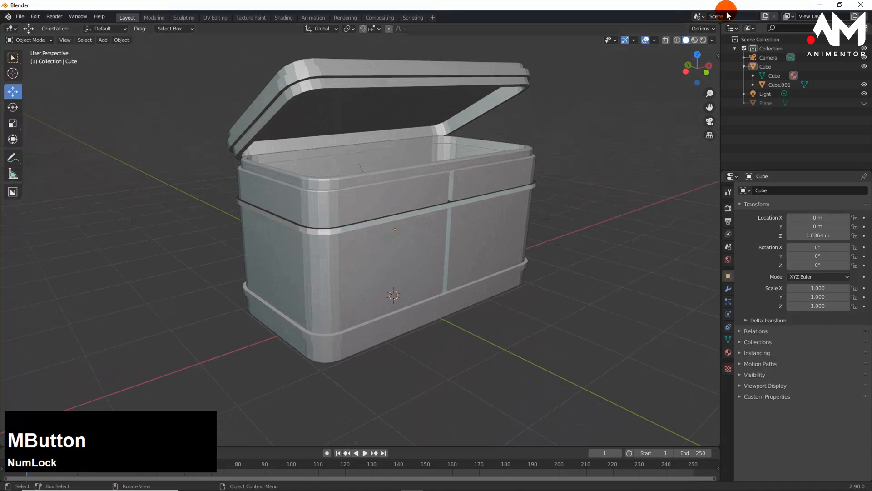
middle_click_drag(727, 16, 497, 186)
scroll(350, 185, "up", 4)
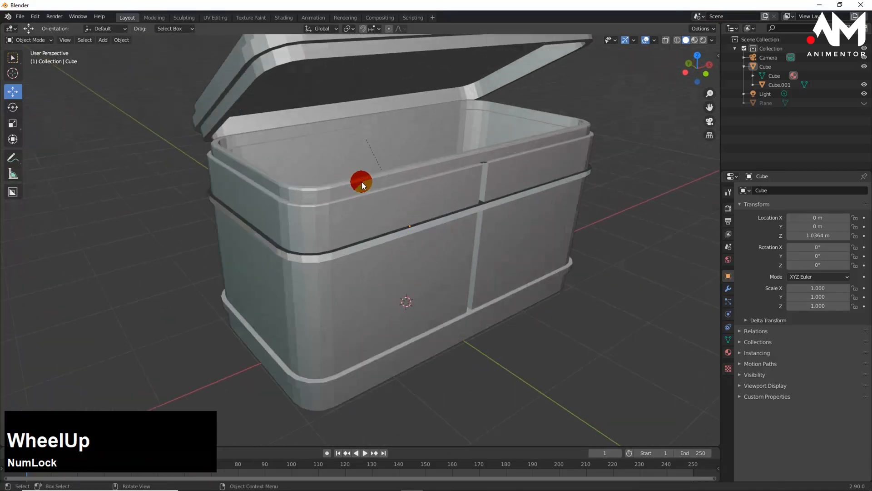
Examine the box's bevelled rim and ledge up close, and check the whole box with its open lid.
scroll(363, 185, "up", 2)
middle_click_drag(333, 196, 311, 201)
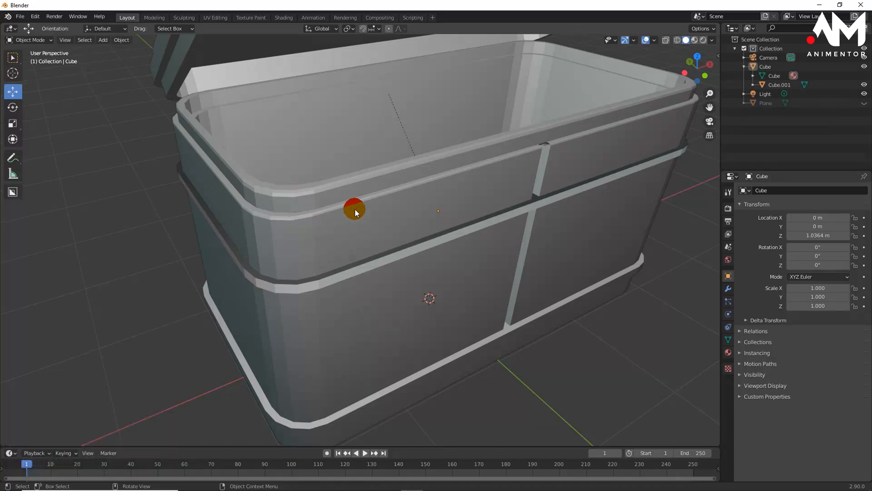
scroll(359, 209, "down", 4)
mouse_move(367, 211)
middle_mouse_down()
mouse_move(369, 203)
mouse_move(352, 214)
mouse_move(375, 198)
mouse_move(364, 199)
middle_mouse_up()
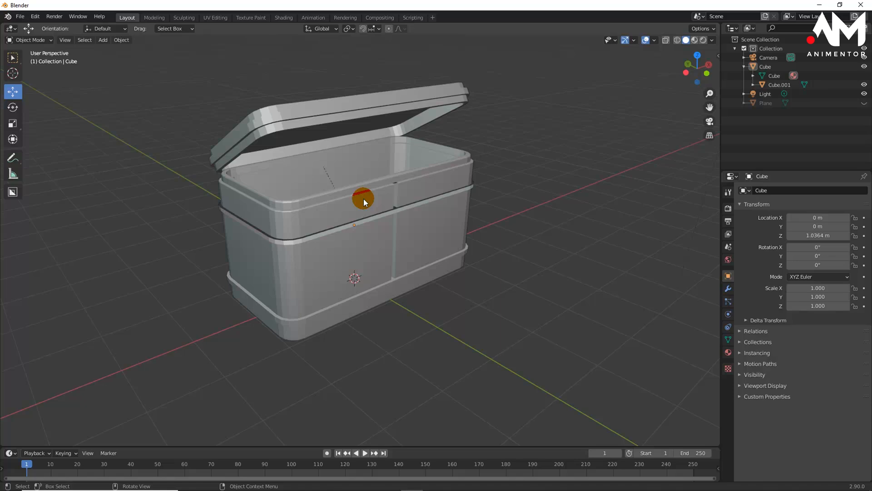
Open shoe03.blend from the D:\SHoeModelTemp folder and look over the shoe model from the side and toe.
left_click(20, 16)
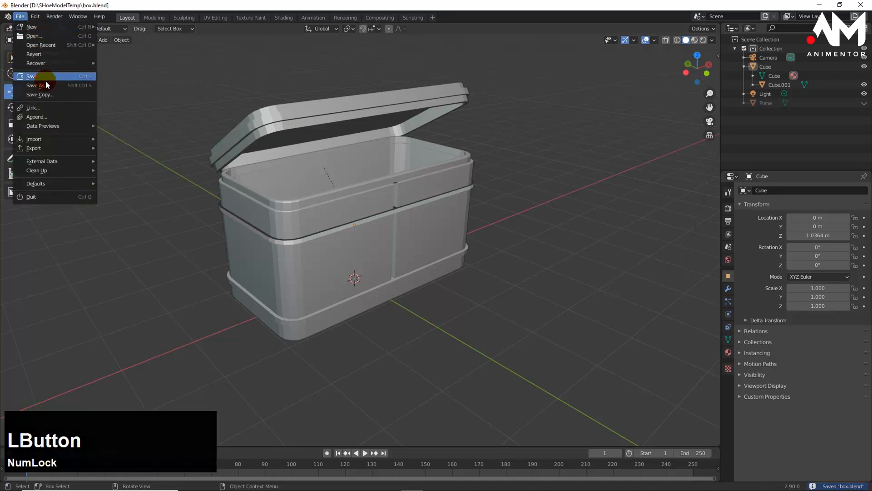
mouse_move(50, 66)
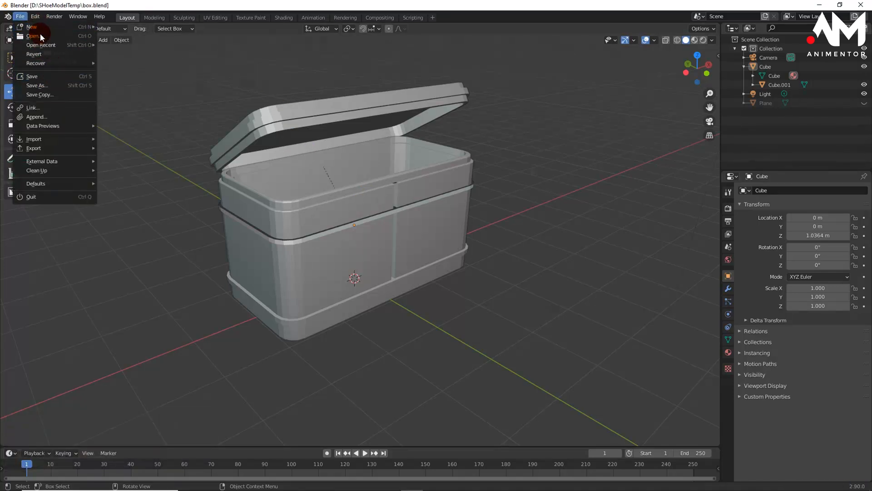
left_click(39, 36)
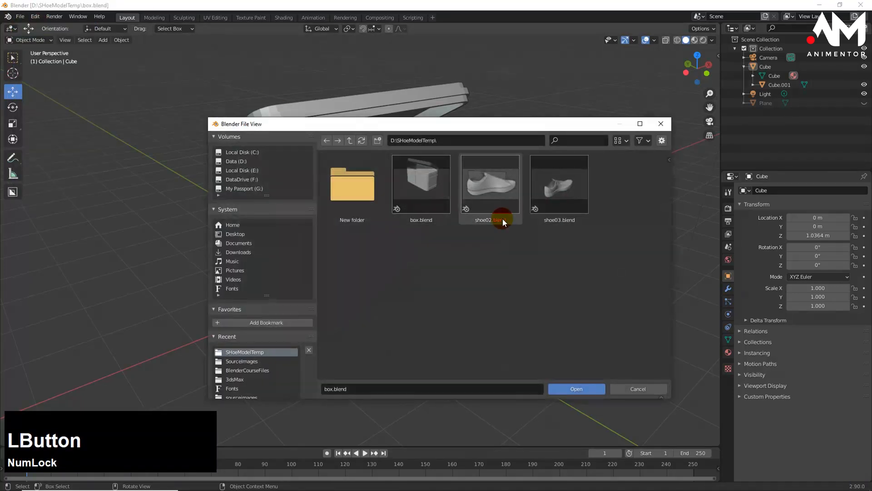
left_click(536, 191)
left_click(577, 389)
middle_click_drag(479, 380, 453, 323)
scroll(453, 322, "down", 2)
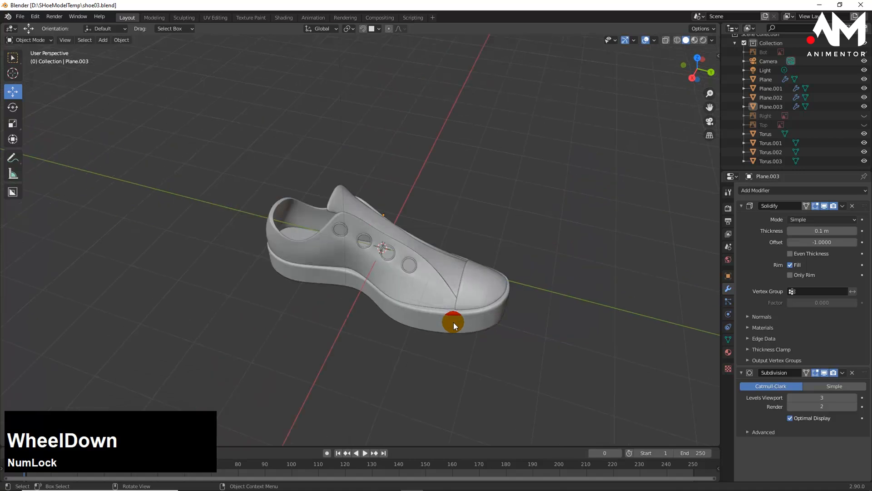
scroll(454, 317, "up", 1)
scroll(451, 316, "up", 2)
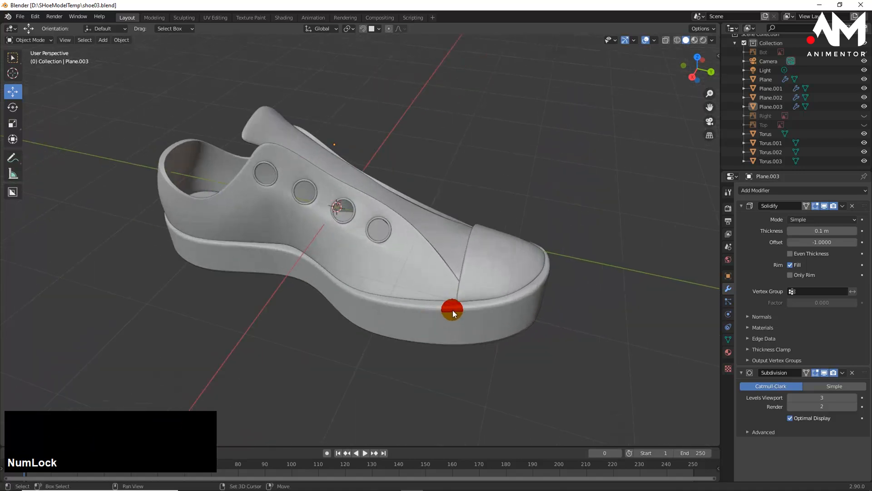